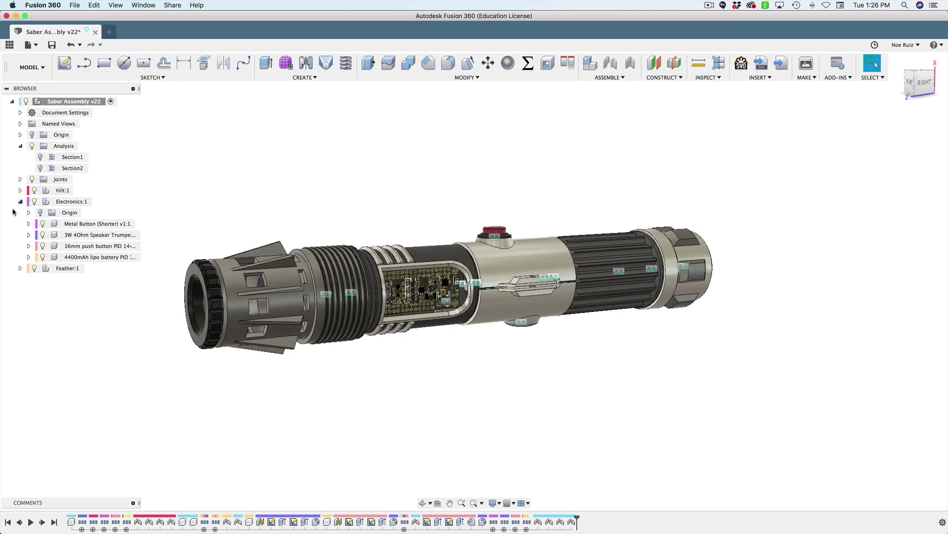
Activate and isolate the Hilt component, with its subcomponents listed and the Blade Emitter branch collapsed
left_click(20, 201)
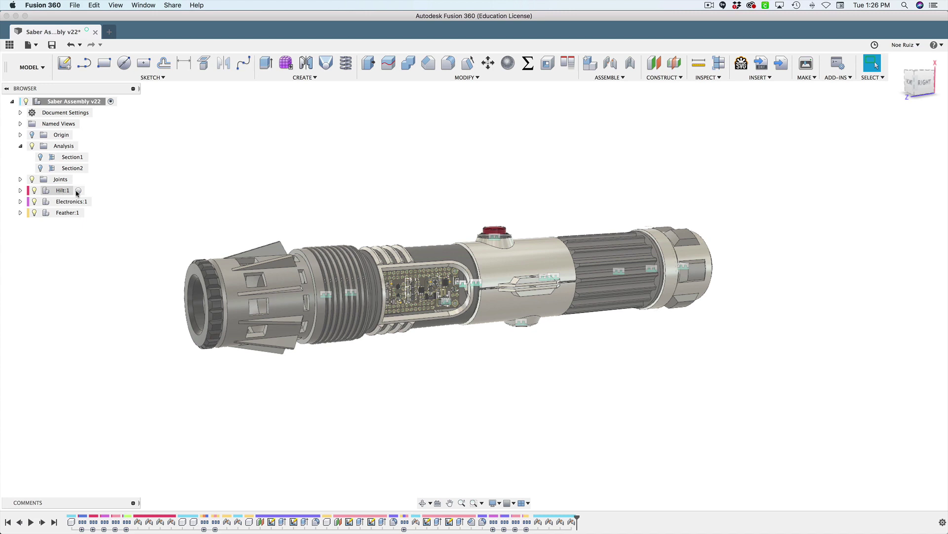
left_click(79, 191)
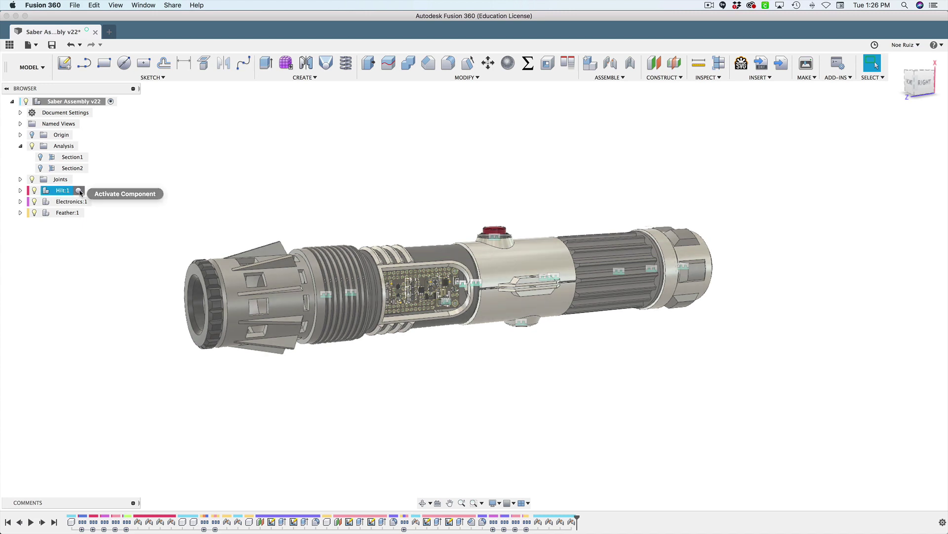
left_click(20, 190)
right_click(64, 194)
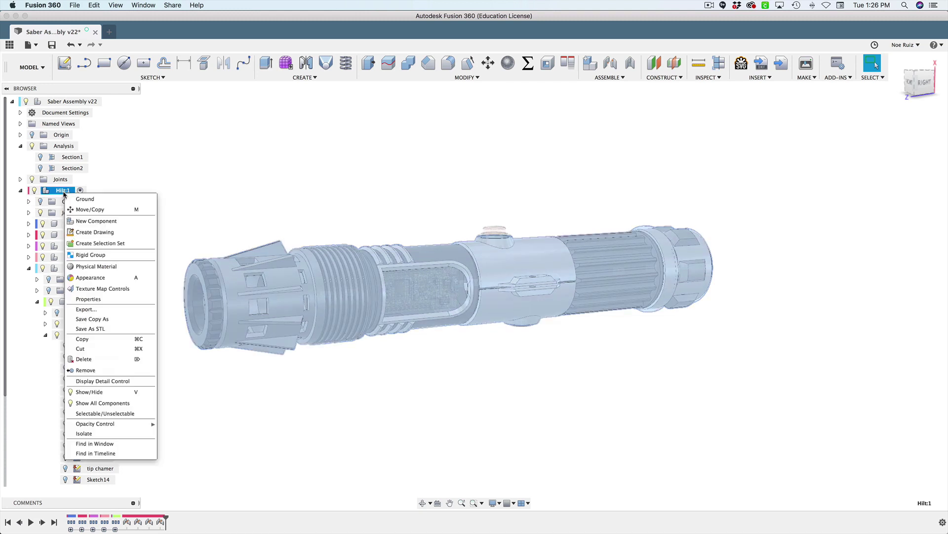
left_click(105, 437)
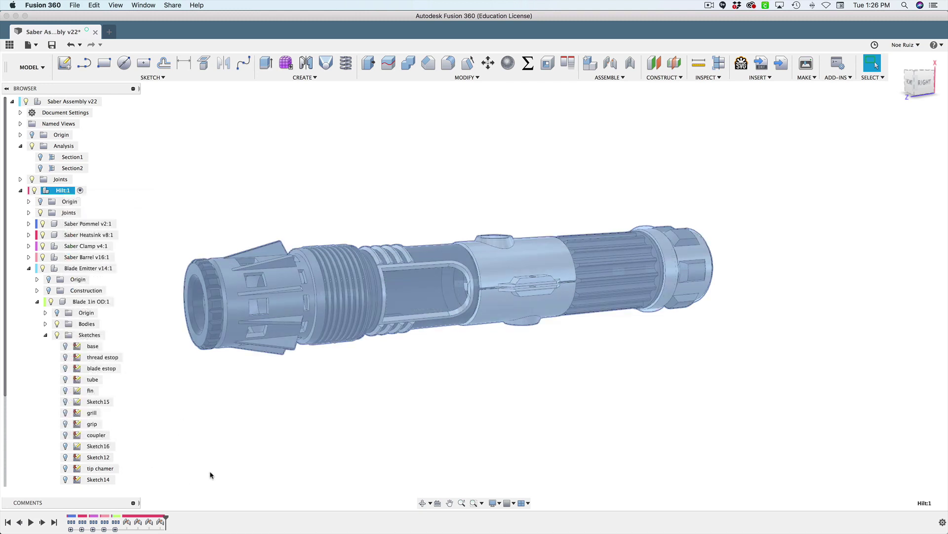
left_click(29, 269)
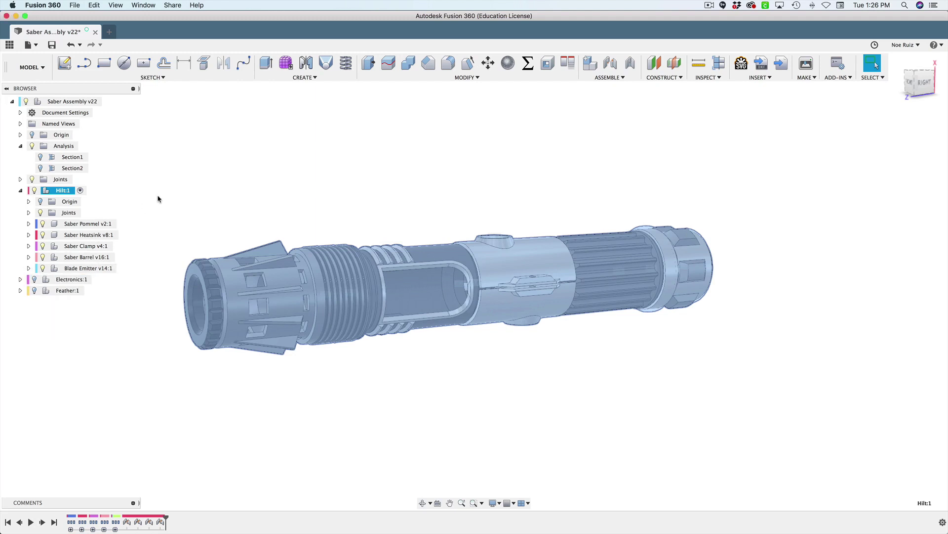
left_click(298, 179)
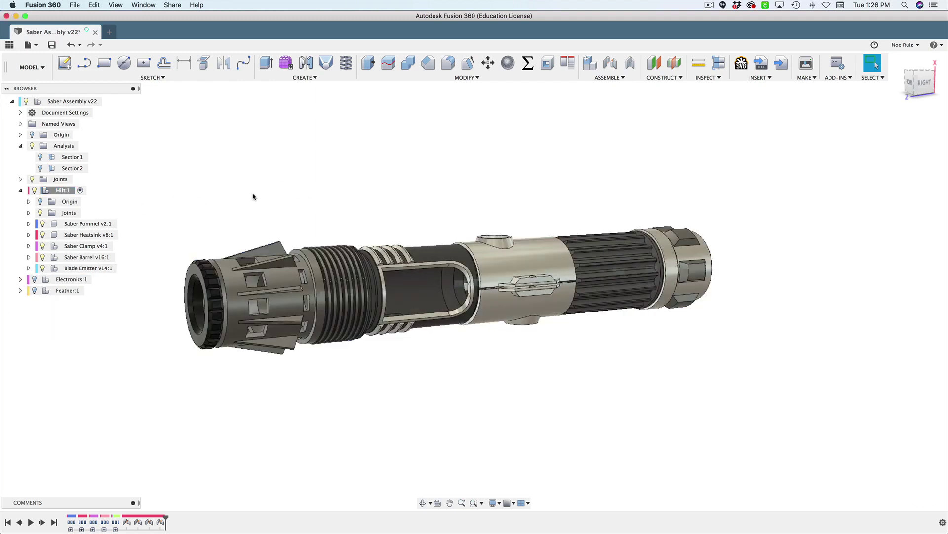
Highlight the hilt's pommel, heatsink, clamp, barrel and blade emitter components in turn to identify each part
left_click(89, 224)
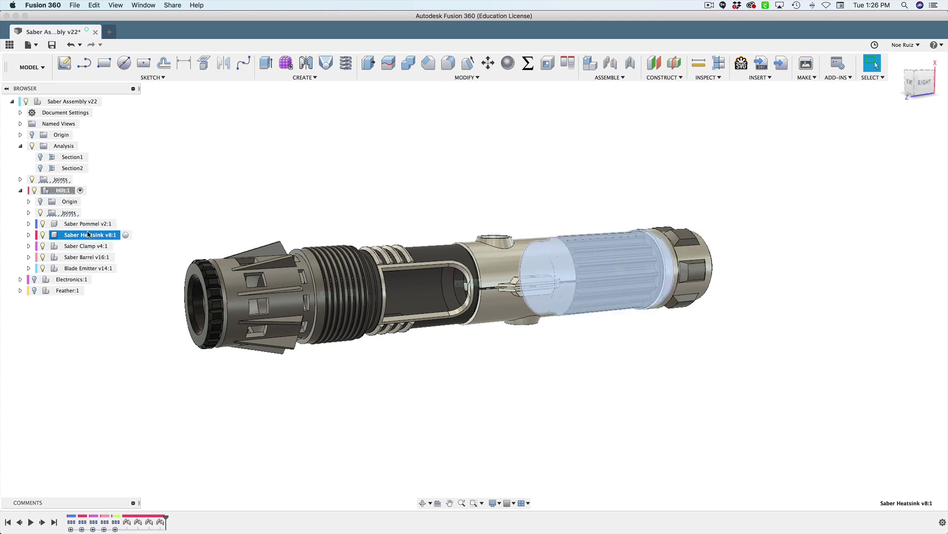
left_click(82, 235)
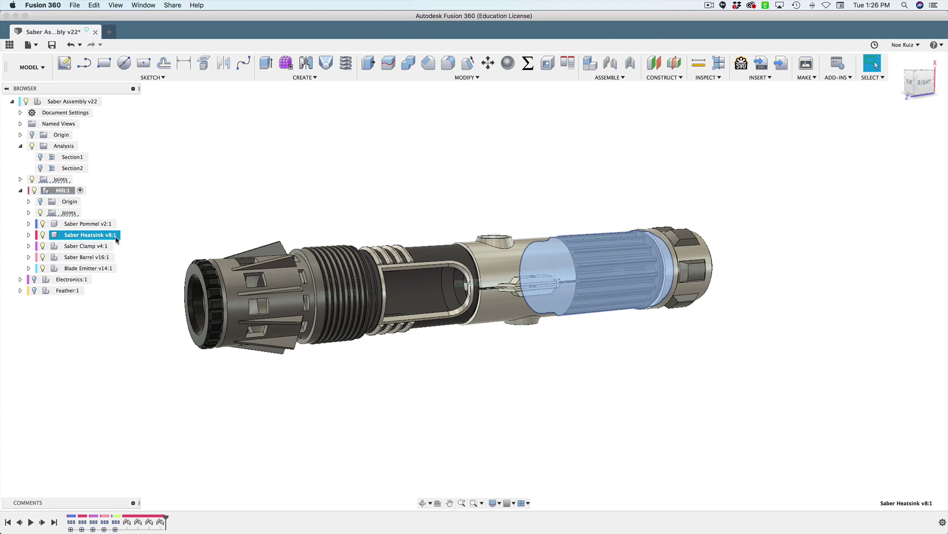
left_click(89, 246)
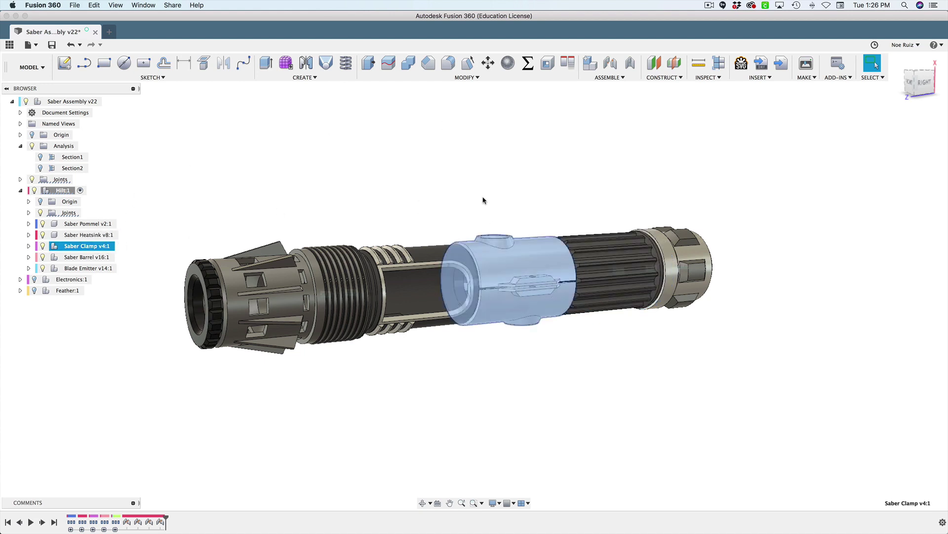
left_click(547, 382)
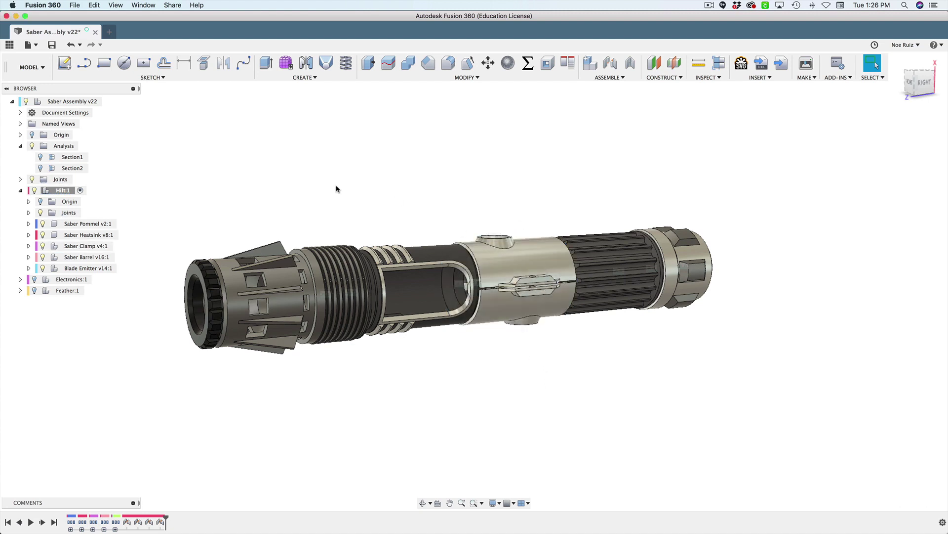
left_click(91, 257)
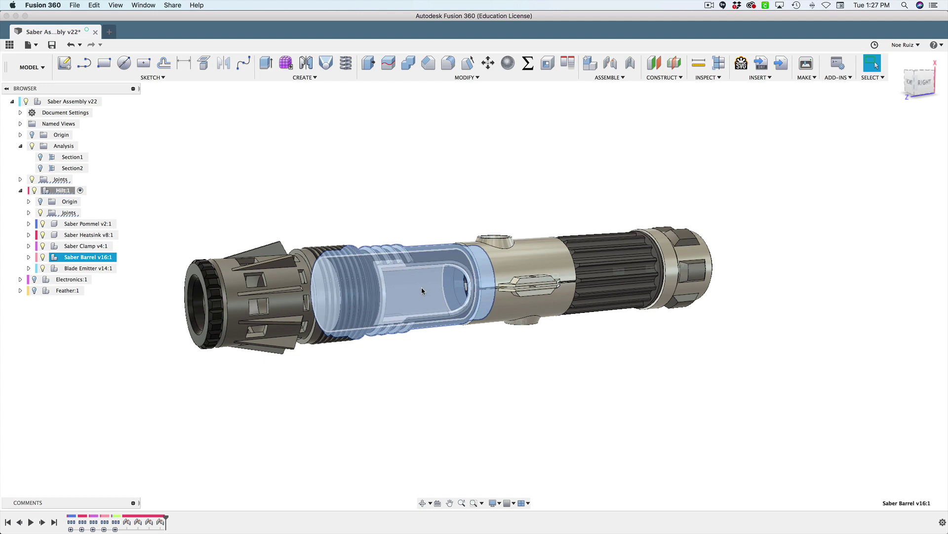
left_click(419, 200)
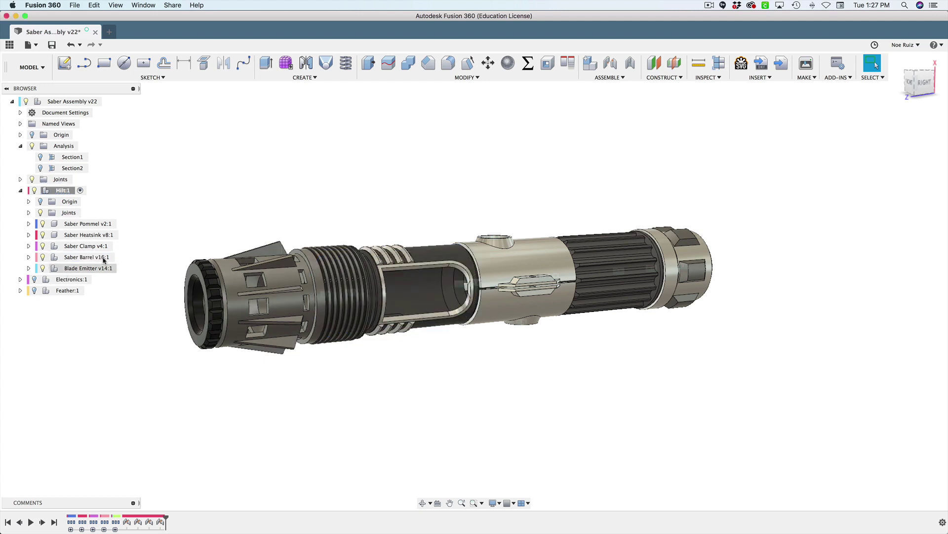
left_click(96, 268)
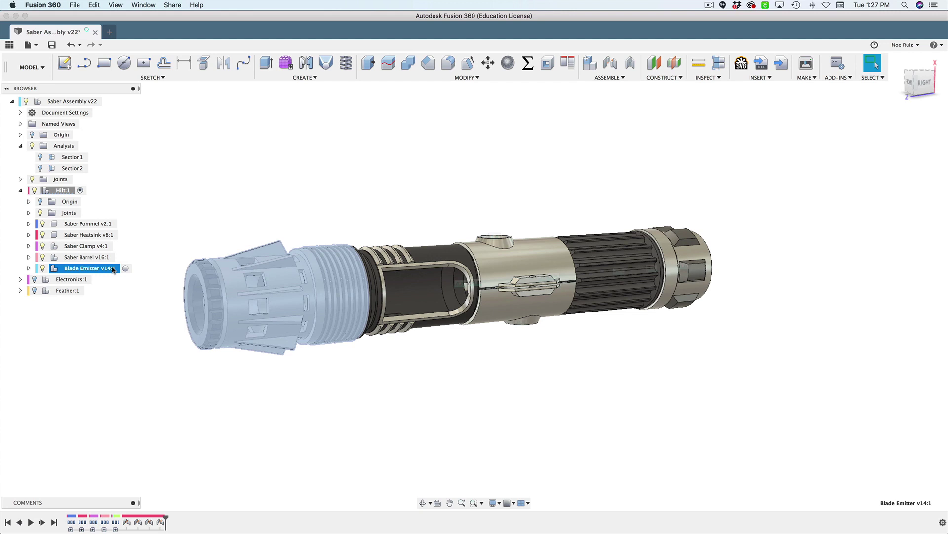
left_click(335, 178)
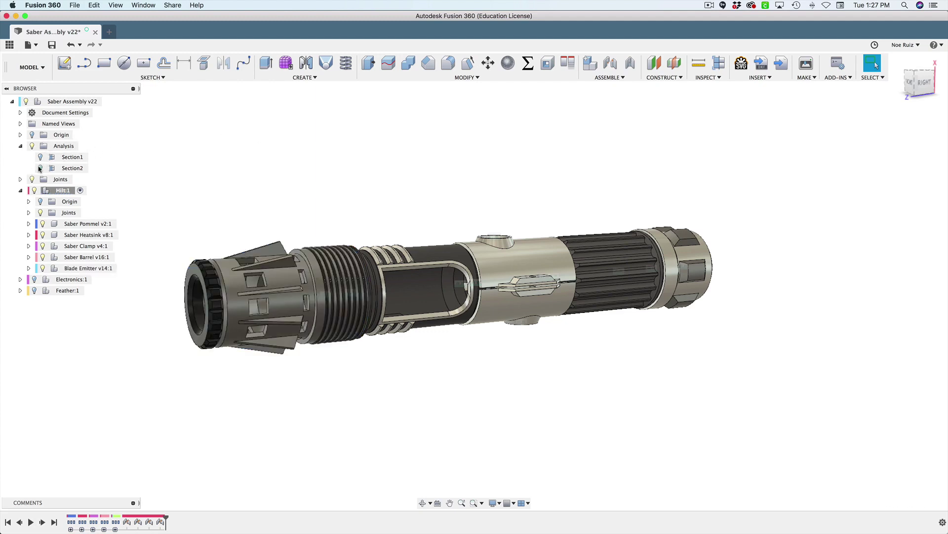
Show the Section2 analysis and examine the threaded connection between the pommel and the heatsink in cross-section
left_click(40, 168)
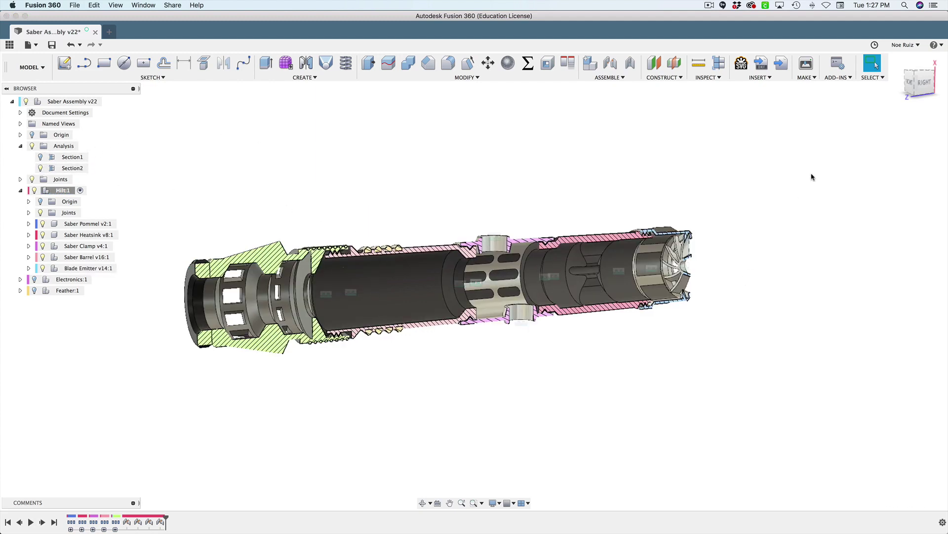
left_click(918, 83)
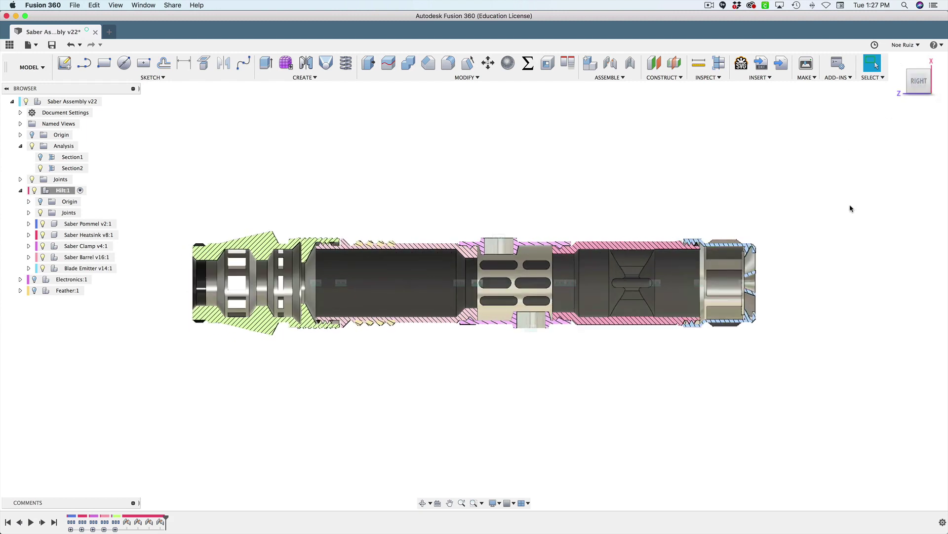
scroll(843, 282, "up", 5)
scroll(472, 161, "up", 5)
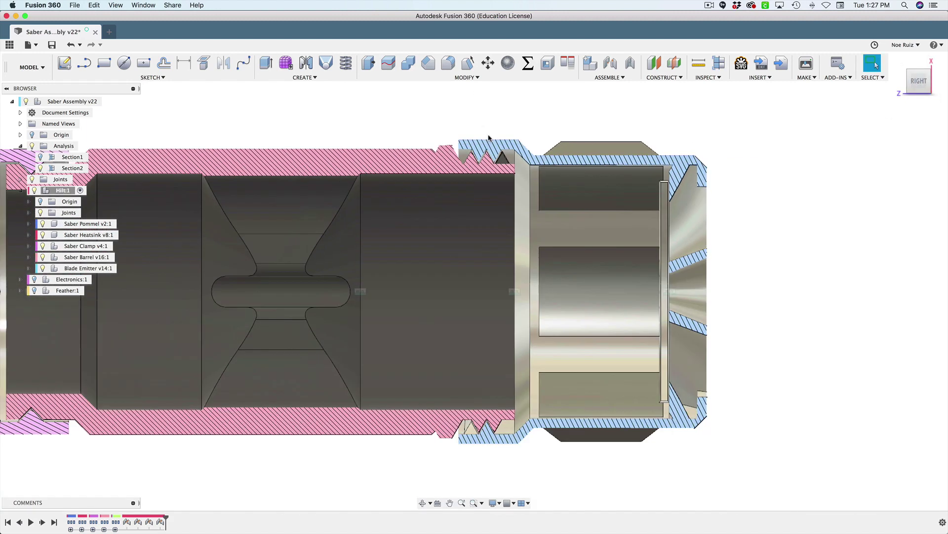
scroll(473, 151, "down", 2)
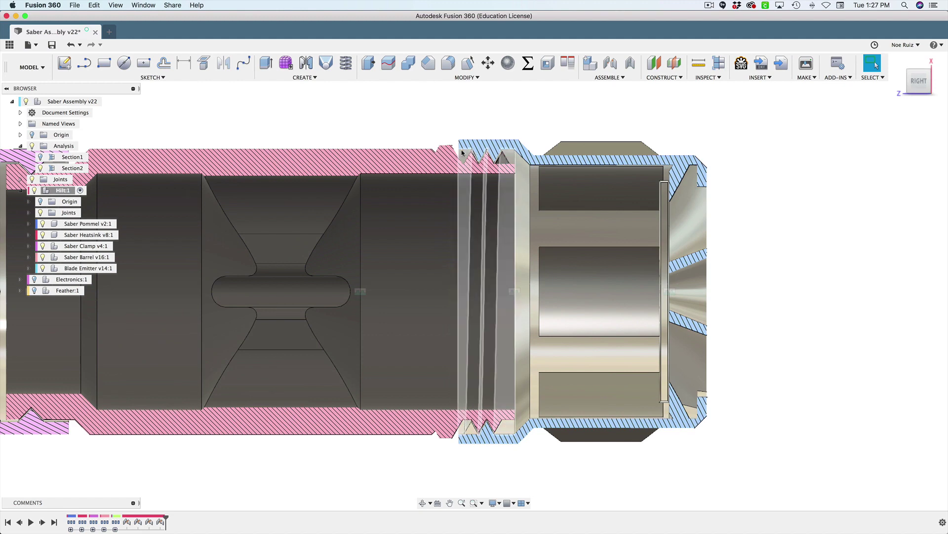
mouse_move(419, 135)
middle_mouse_down("shift")
mouse_move(433, 133)
mouse_move(424, 133)
middle_mouse_up("shift")
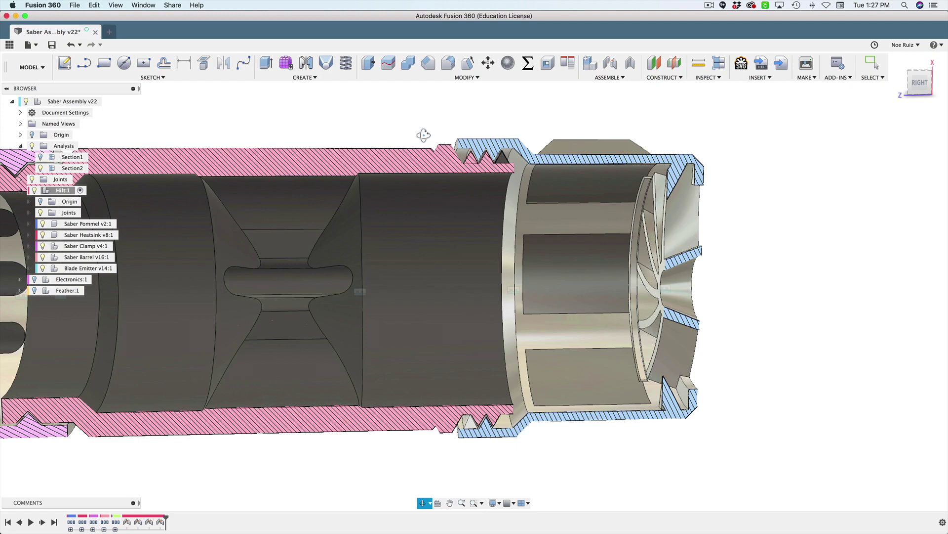
scroll(457, 151, "up", 3)
scroll(522, 168, "up", 3)
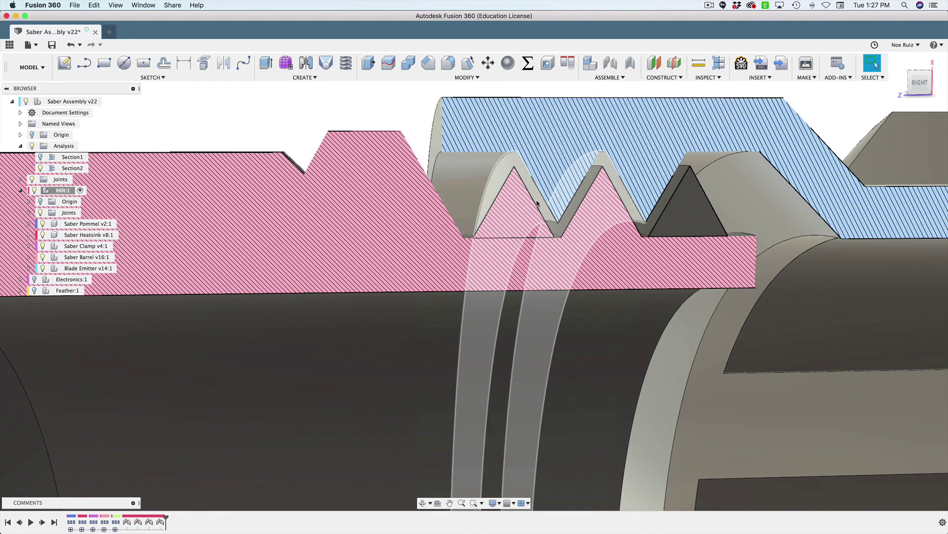
scroll(575, 203, "down", 2)
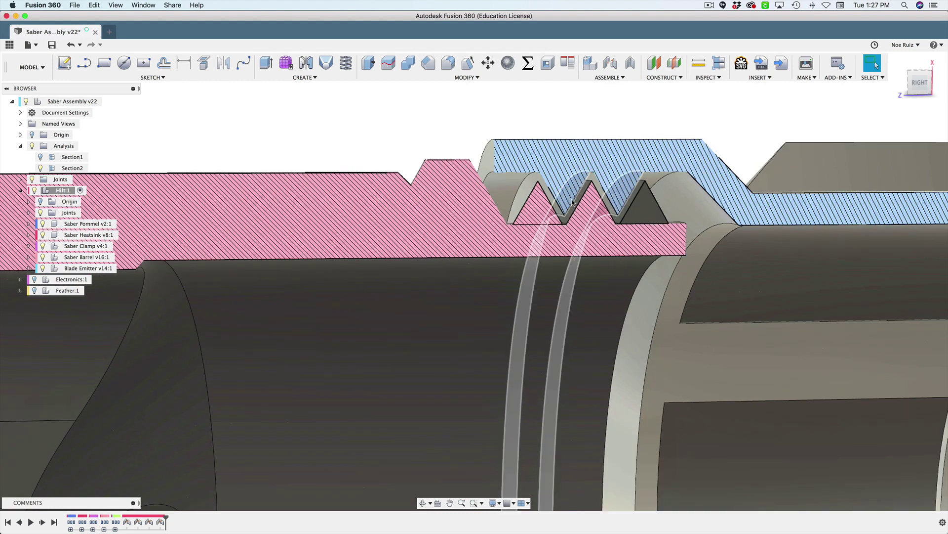
scroll(573, 200, "down", 5)
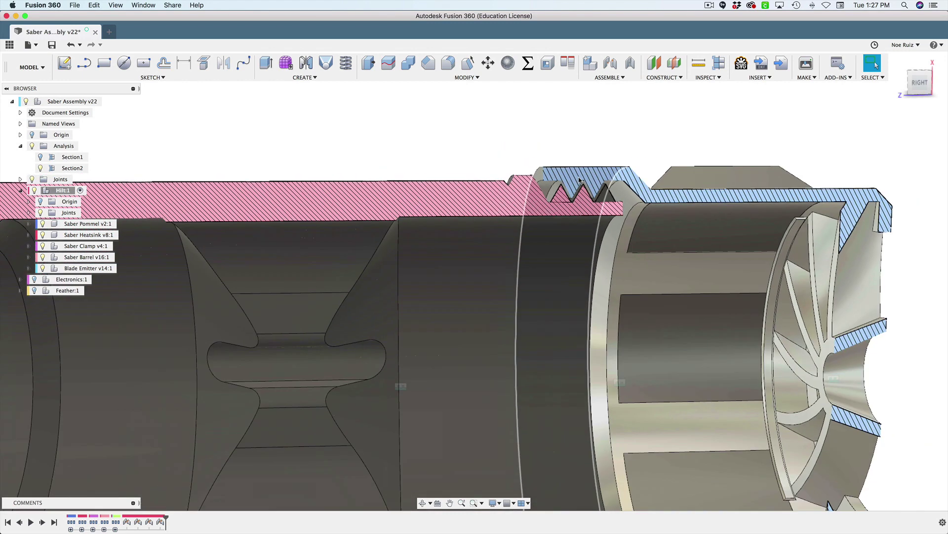
scroll(499, 112, "down", 5)
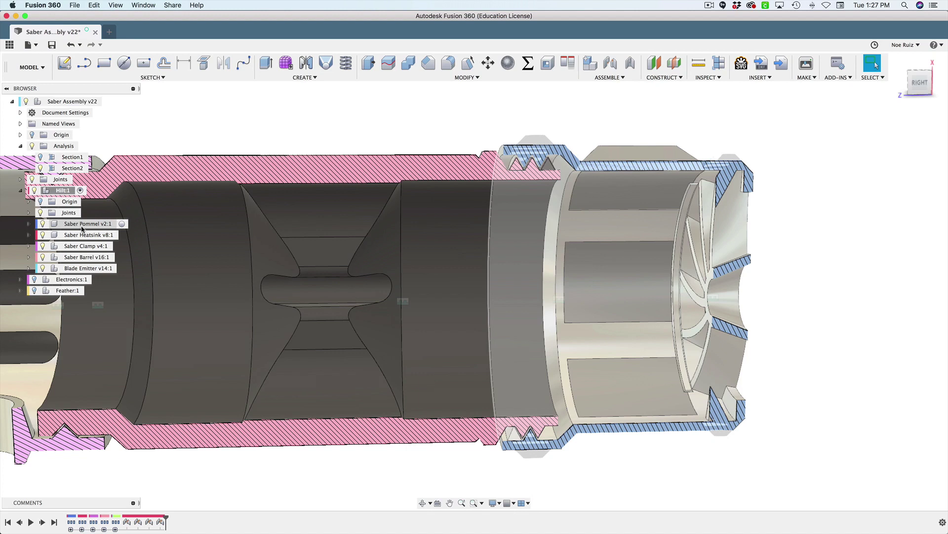
Activate and isolate the Saber Pommel component and hide the Section2 analysis to expose its complete inner side
left_click(108, 225)
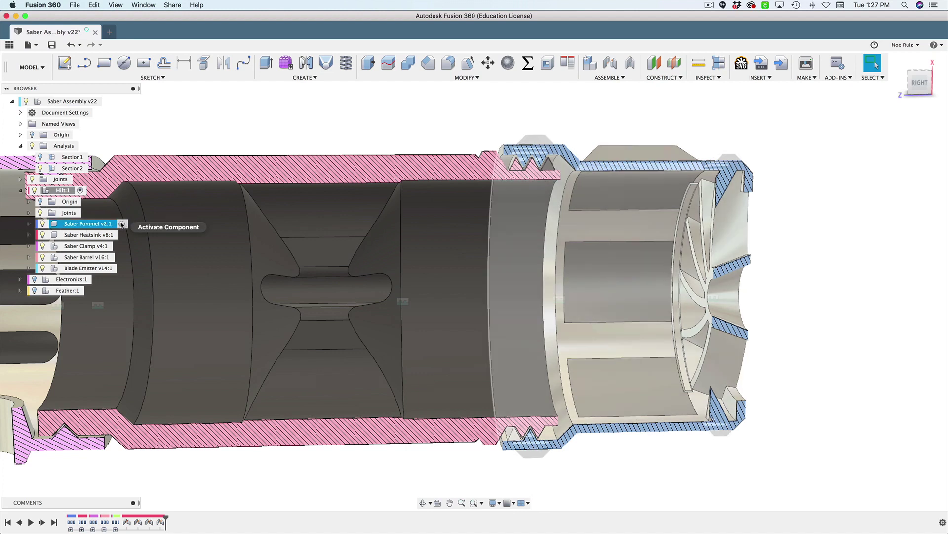
left_click(122, 225)
right_click(103, 225)
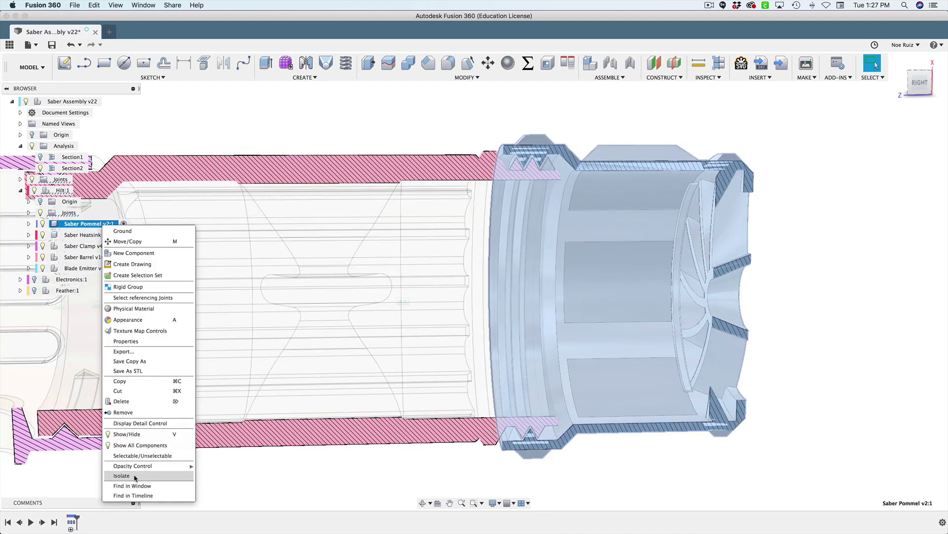
left_click(122, 475)
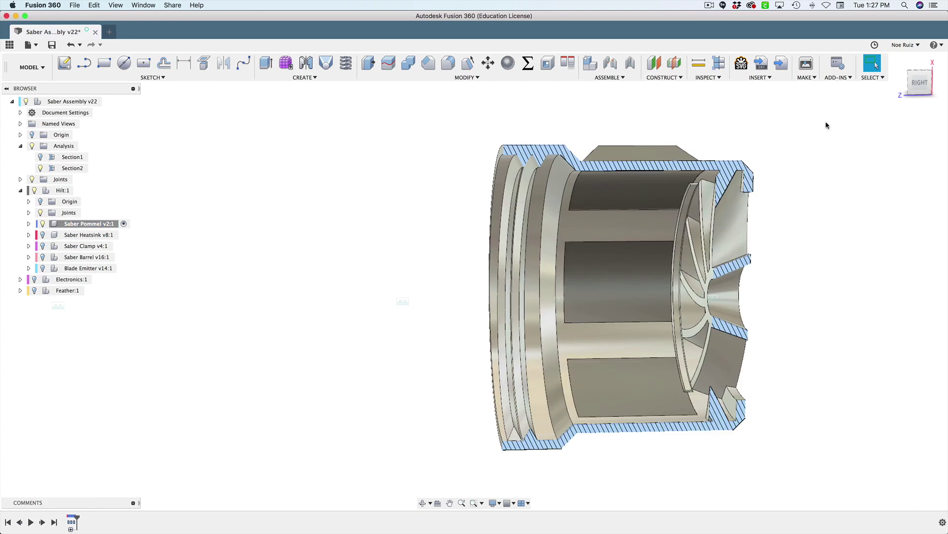
left_click(898, 60)
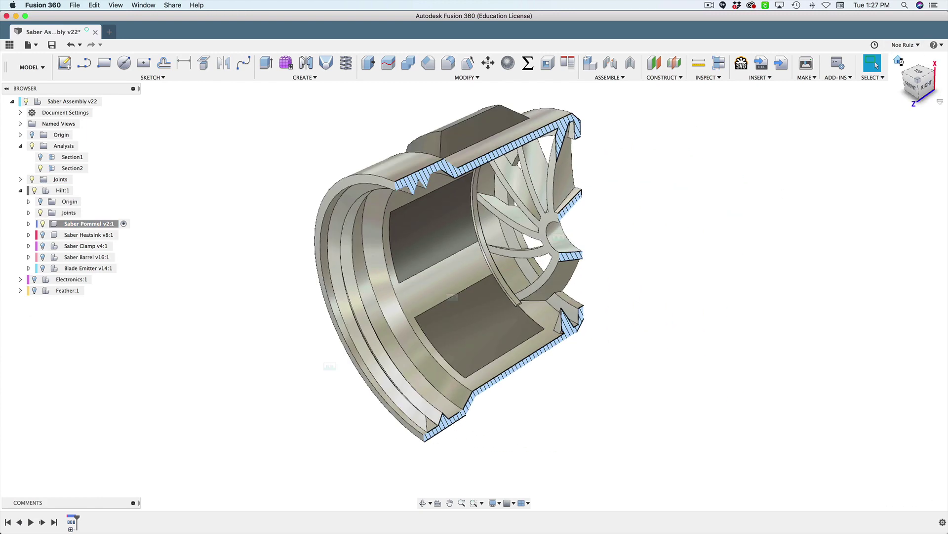
left_click(41, 168)
middle_click_drag(265, 430, 306, 409, "shift")
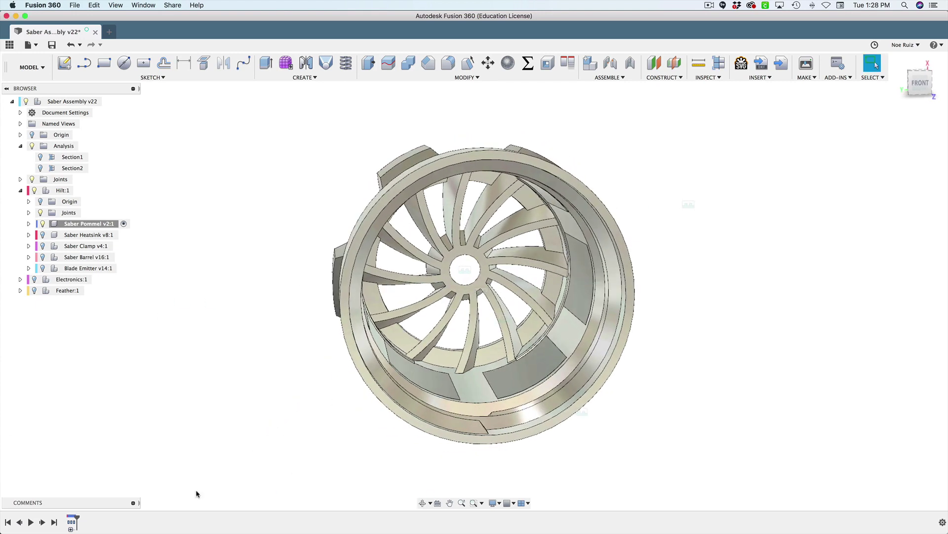
Expand the pommel's feature history and review the settings of its thread coil without changing them
left_click(72, 524)
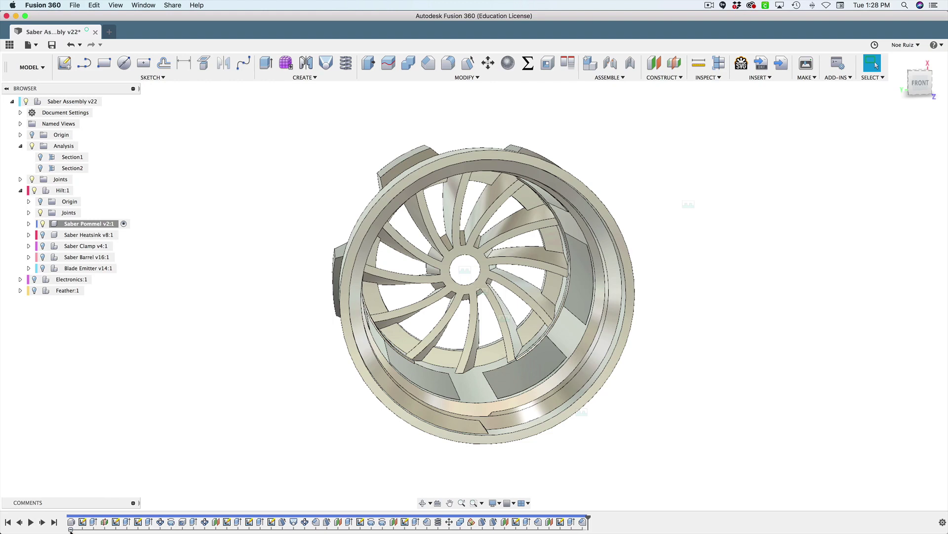
right_click(439, 523)
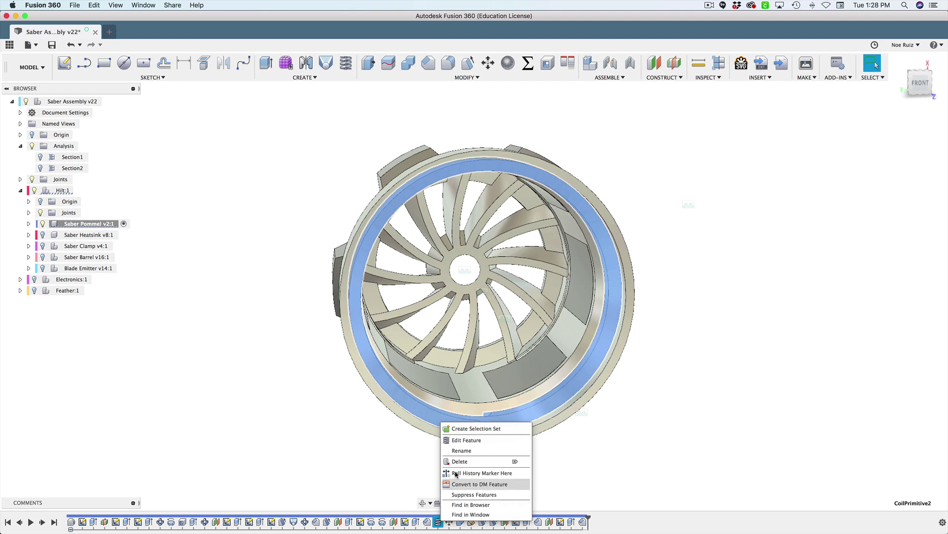
left_click(470, 439)
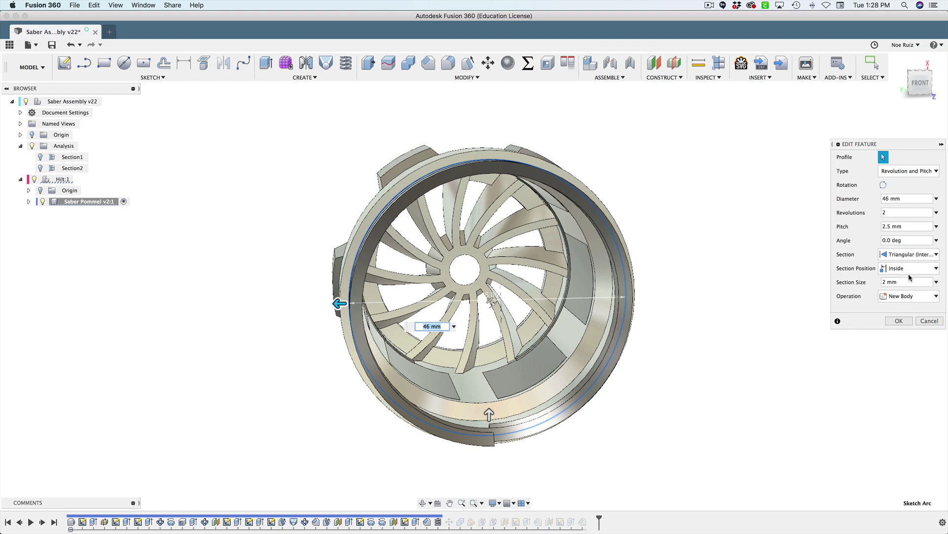
left_click(928, 322)
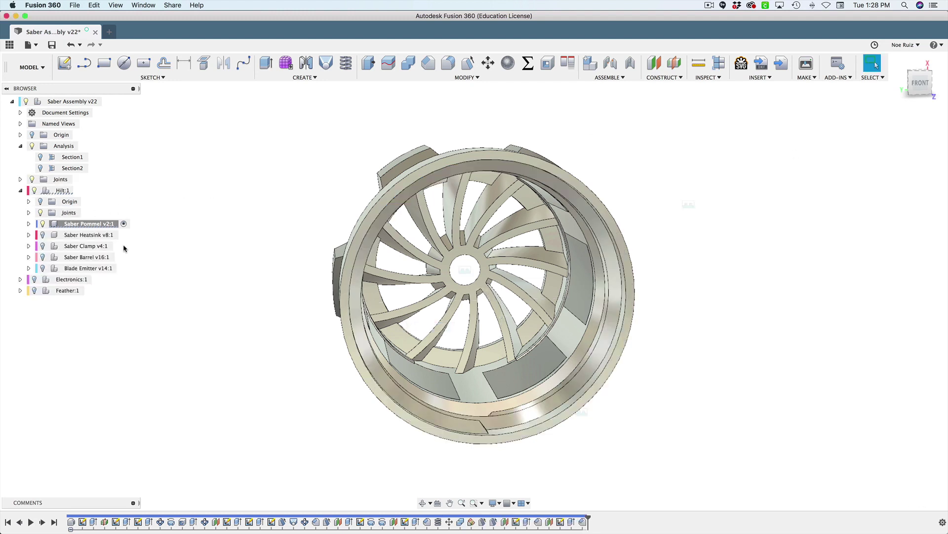
List the Saber Pommel's sketches and select the base sketch to highlight it on the model
left_click(29, 223)
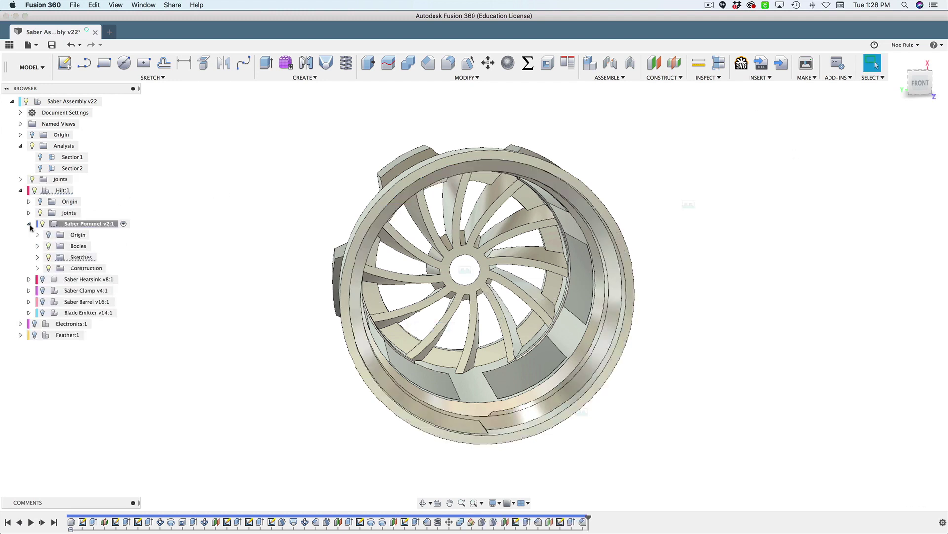
left_click(37, 257)
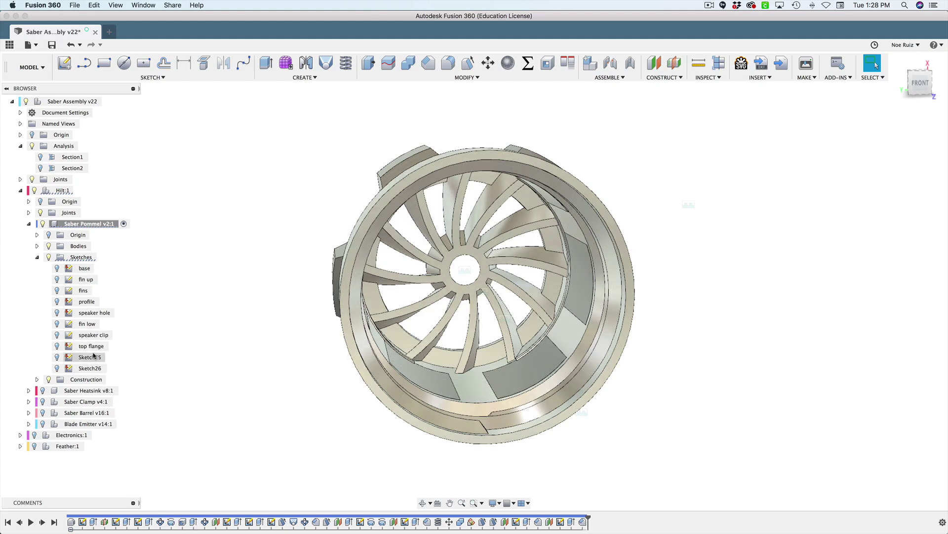
left_click(83, 266)
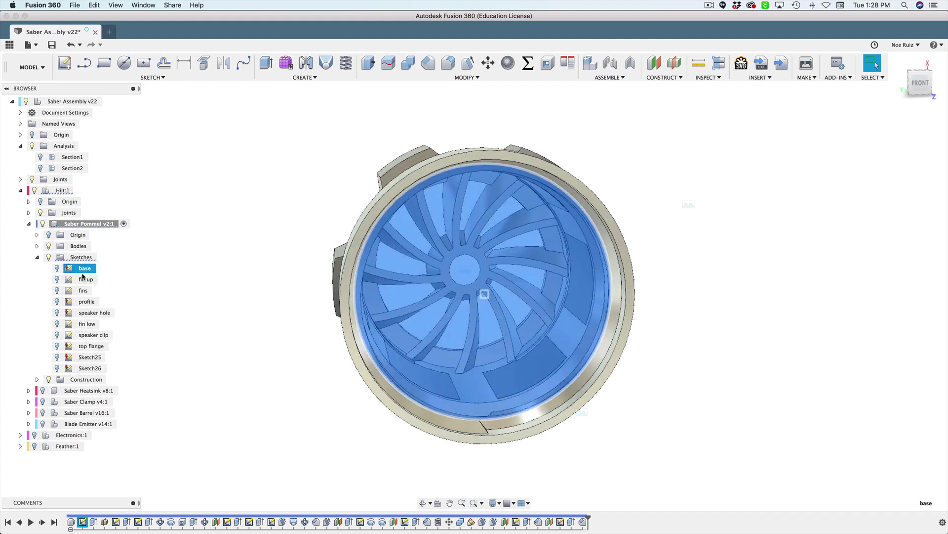
Highlight the Saber Pommel's fins sketch on the model, and clear the selection to view the pommel's open side
left_click(90, 290)
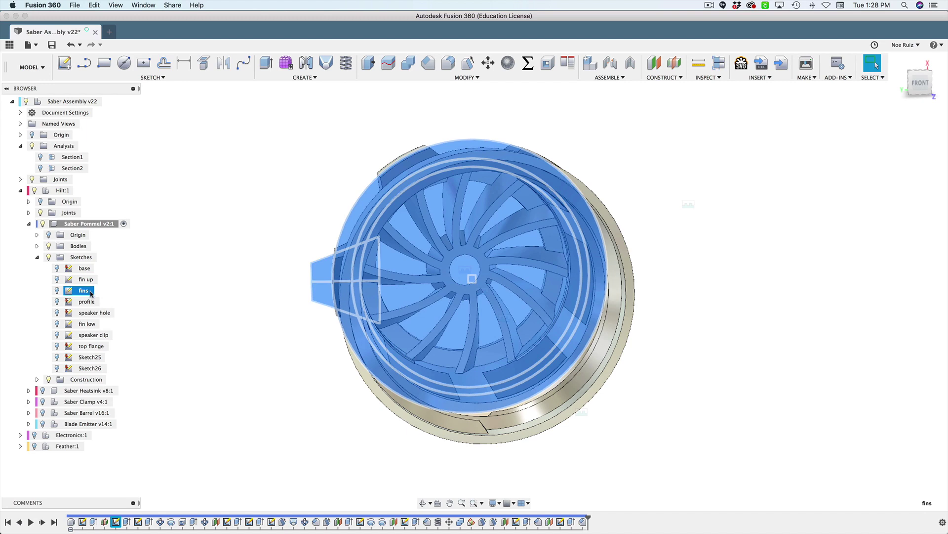
left_click(200, 263)
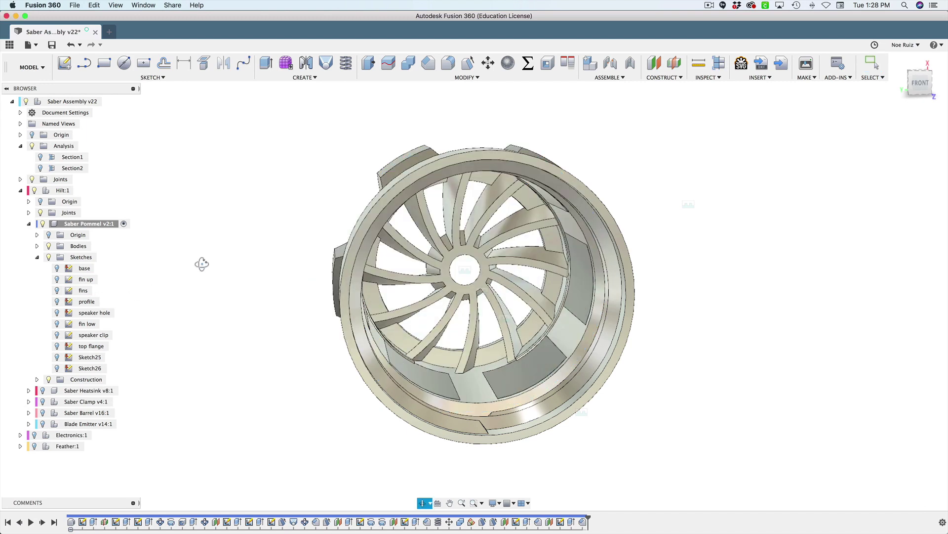
middle_click_drag(201, 264, 218, 260, "shift")
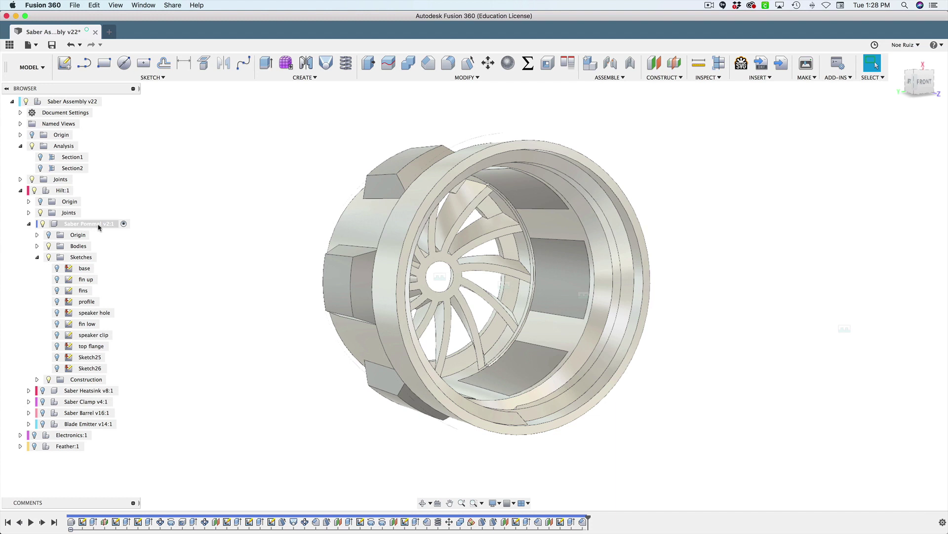
Review the timeline display options for component colours and inactive features without changing them
left_click(105, 224)
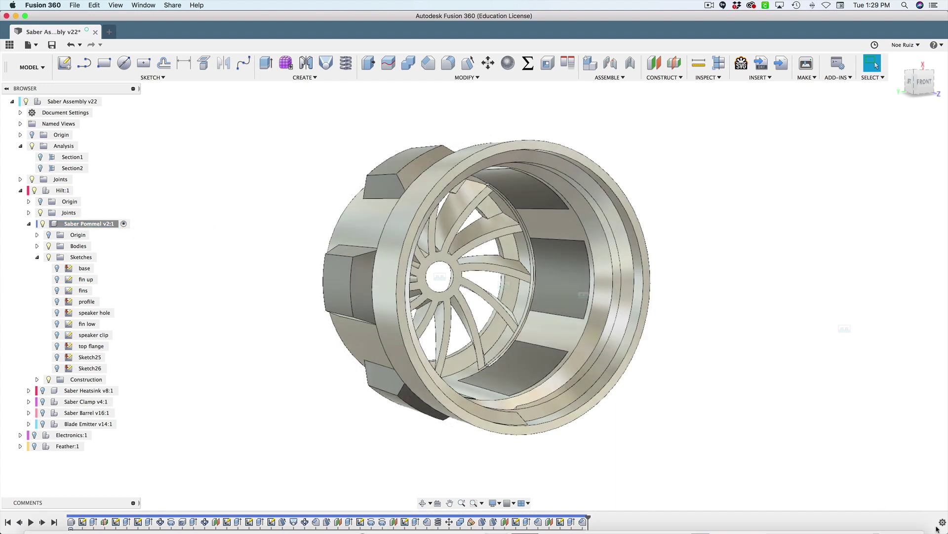
left_click(942, 523)
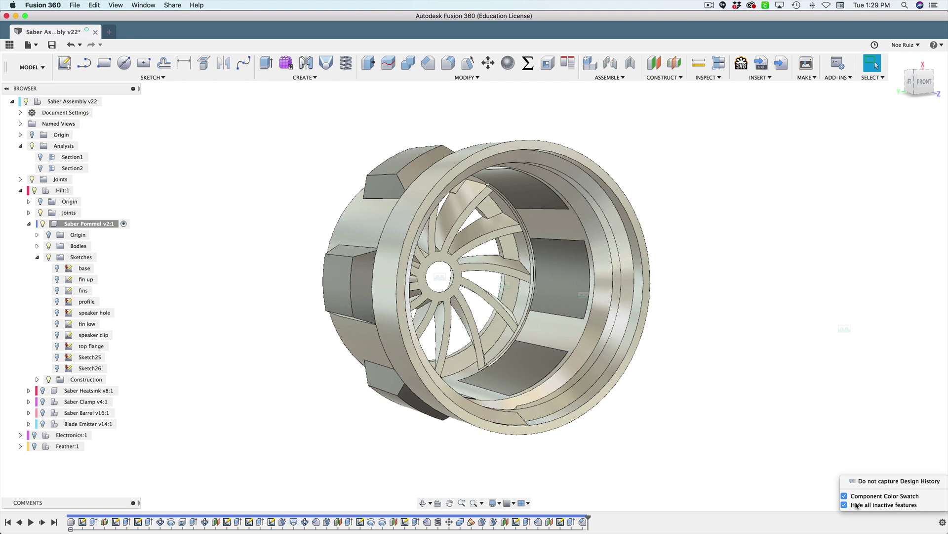
left_click(942, 525)
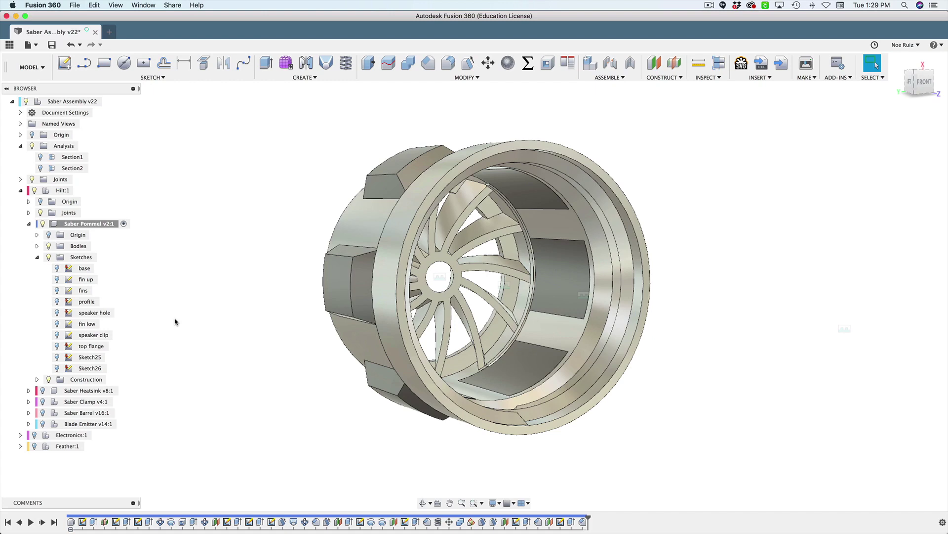
Activate the Hilt component and unisolate the Saber Pommel to bring back the rest of the assembly
left_click(81, 190)
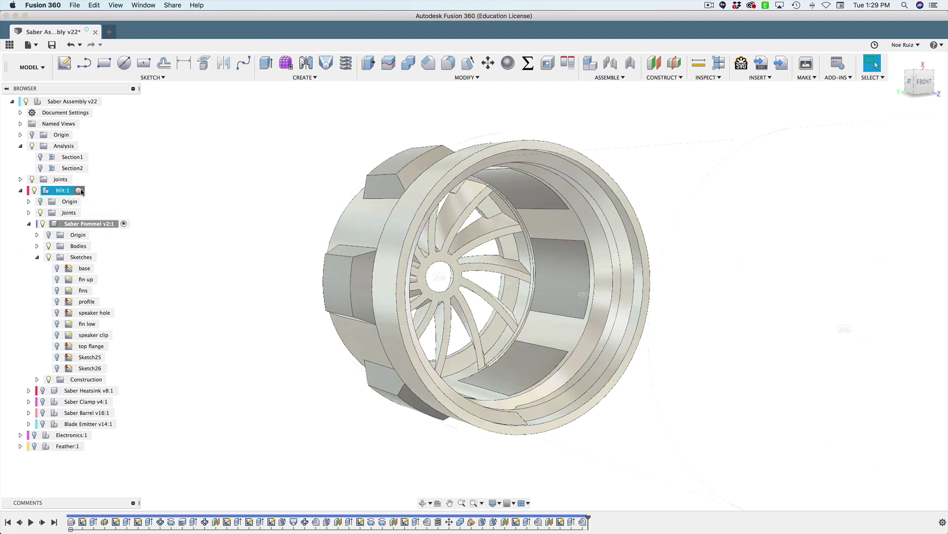
right_click(83, 225)
left_click(114, 488)
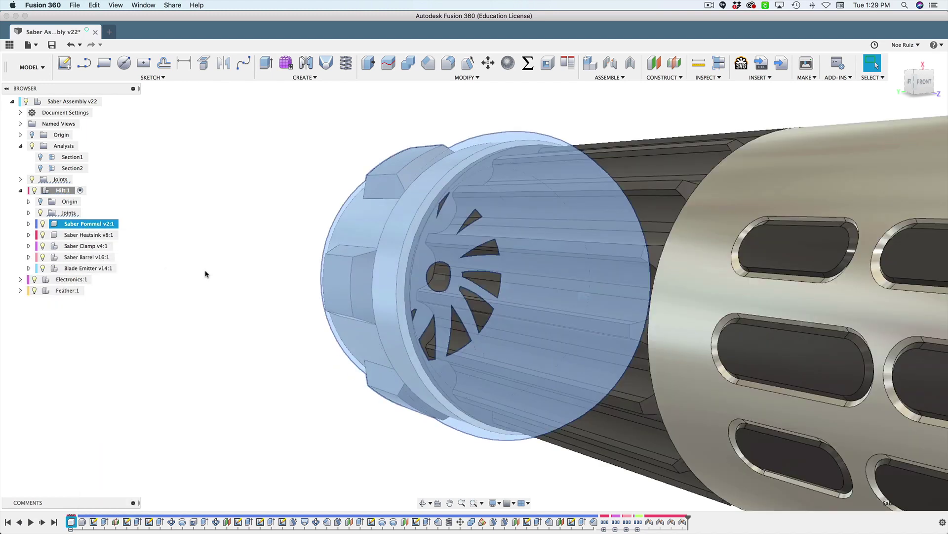
left_click(261, 278)
Isolate the Hilt component in a side view, leaving out the electronics and Feather components
scroll(219, 250, "down", 8)
scroll(390, 193, "up", 4)
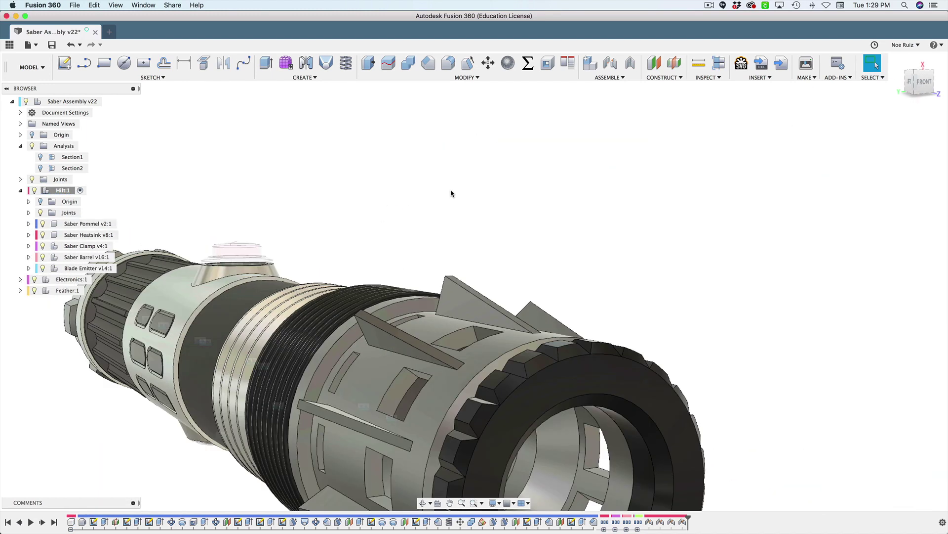
scroll(452, 193, "down", 6)
middle_click_drag(455, 193, 545, 190, "shift")
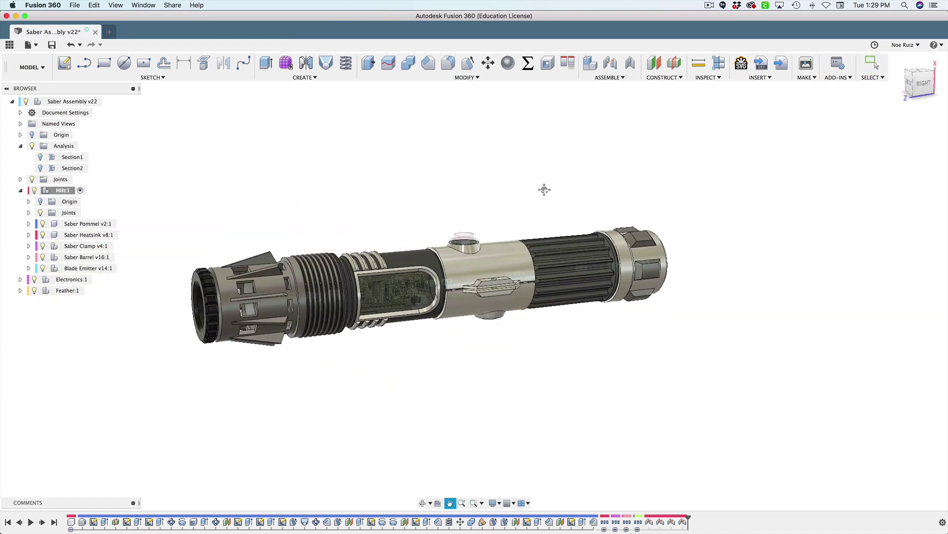
middle_click_drag(415, 165, 454, 190)
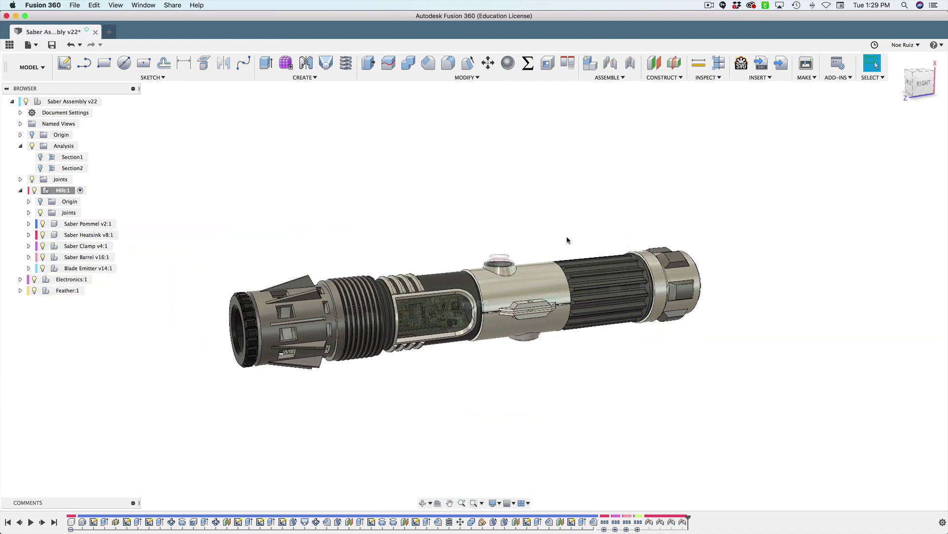
scroll(567, 240, "up", 3)
middle_click_drag(539, 244, 535, 207, "shift")
right_click(63, 191)
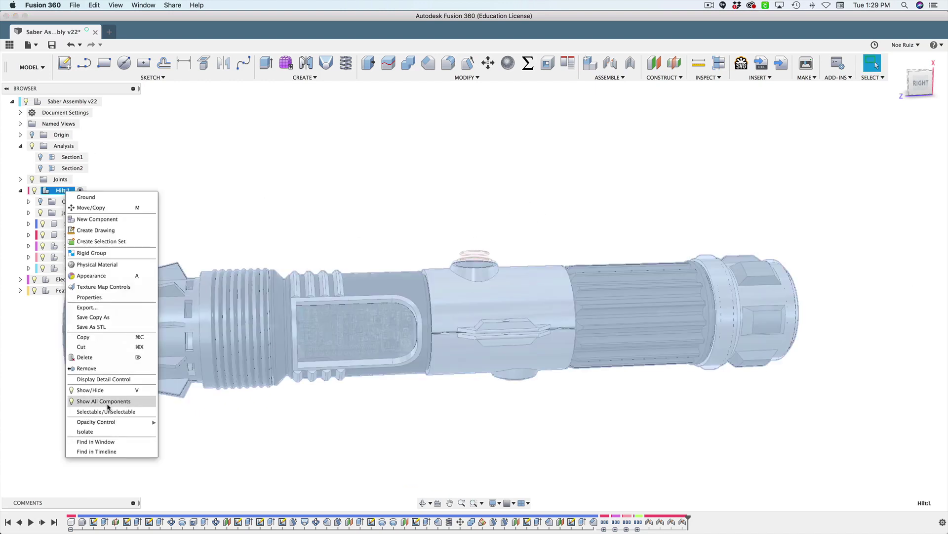
left_click(108, 434)
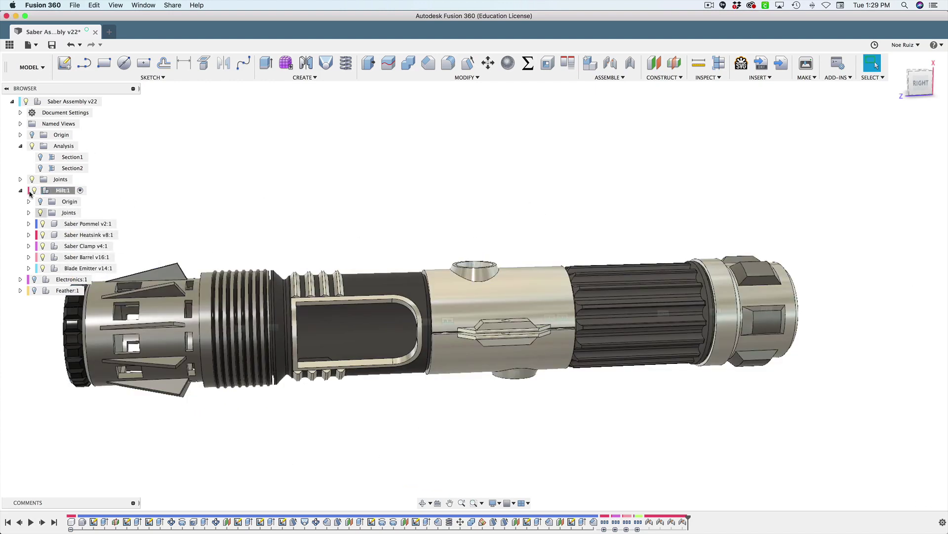
Show the Section2 analysis and examine the whole hilt's threaded connections in cross-section
left_click(40, 168)
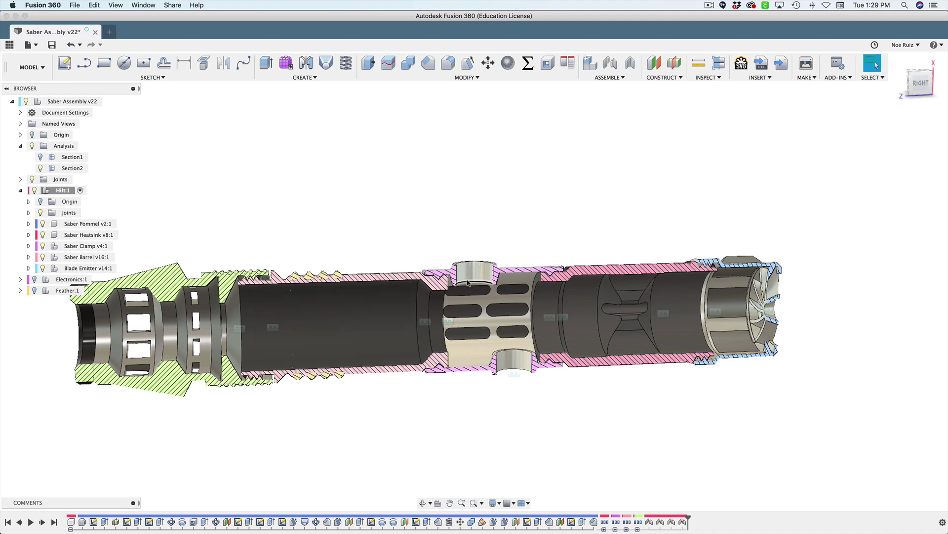
middle_click_drag(561, 201, 563, 241, "shift")
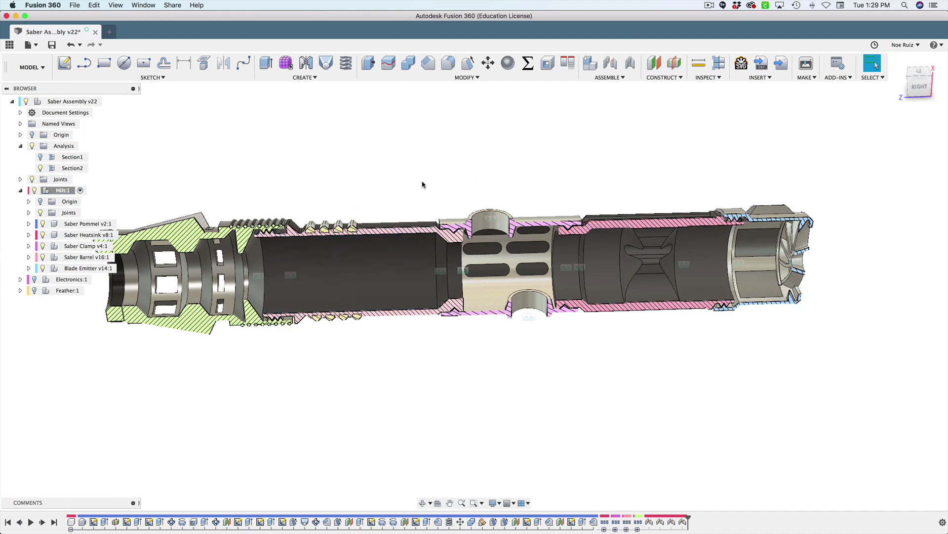
middle_click_drag(422, 184, 132, 197, "shift")
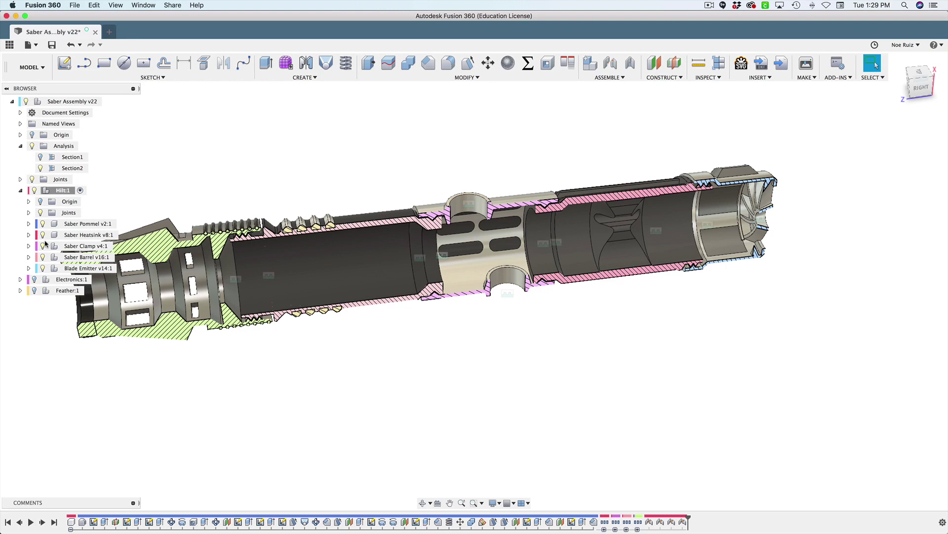
Isolate and activate the Saber Clamp component and hide the Section2 analysis to show the complete clamp
right_click(98, 249)
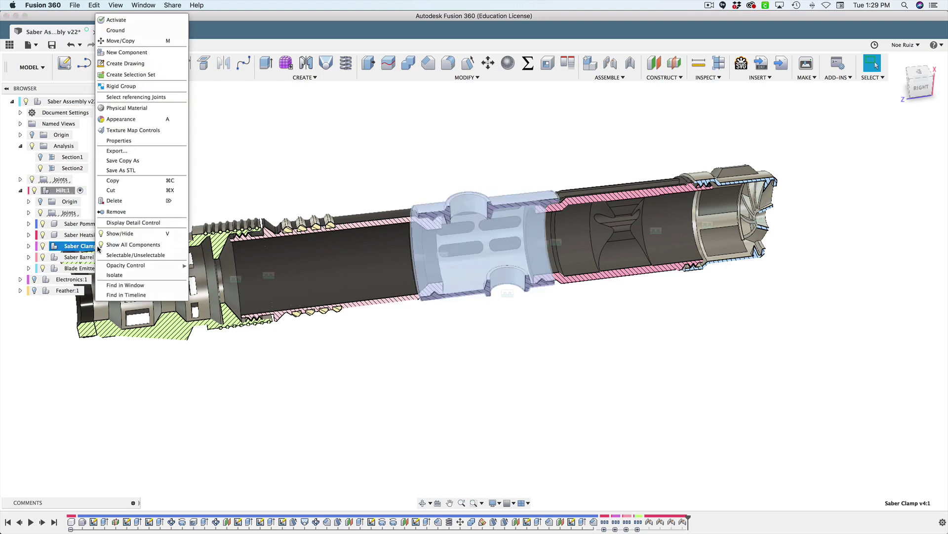
left_click(124, 276)
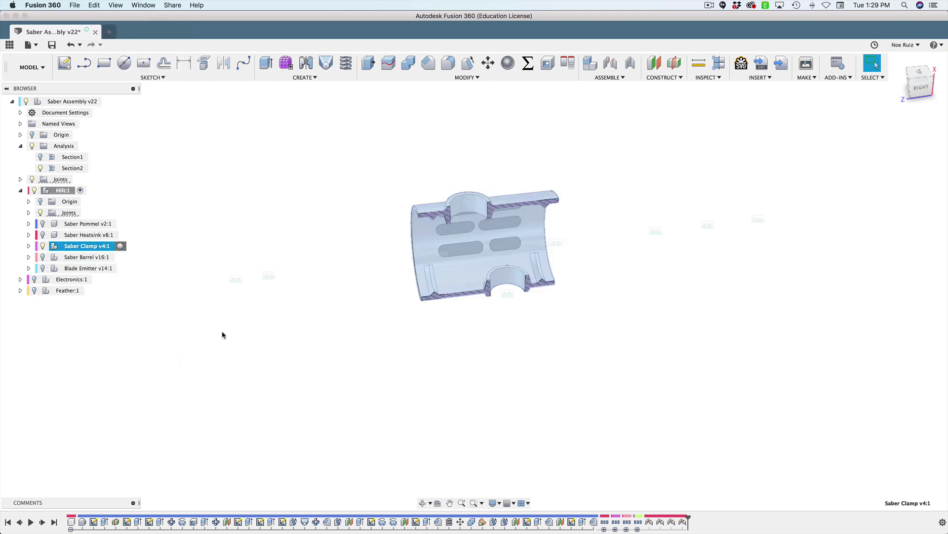
scroll(450, 250, "up", 5)
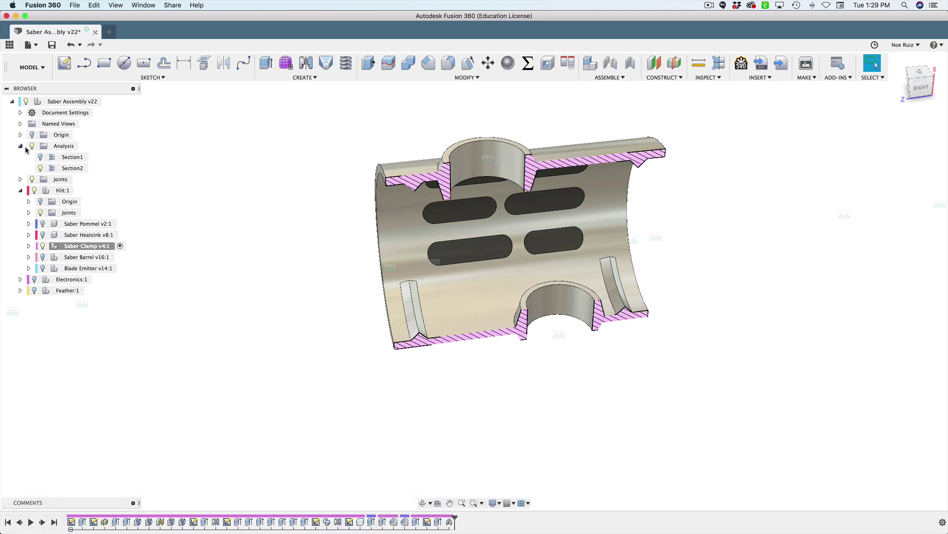
left_click(43, 168)
middle_click_drag(271, 340, 416, 200, "shift")
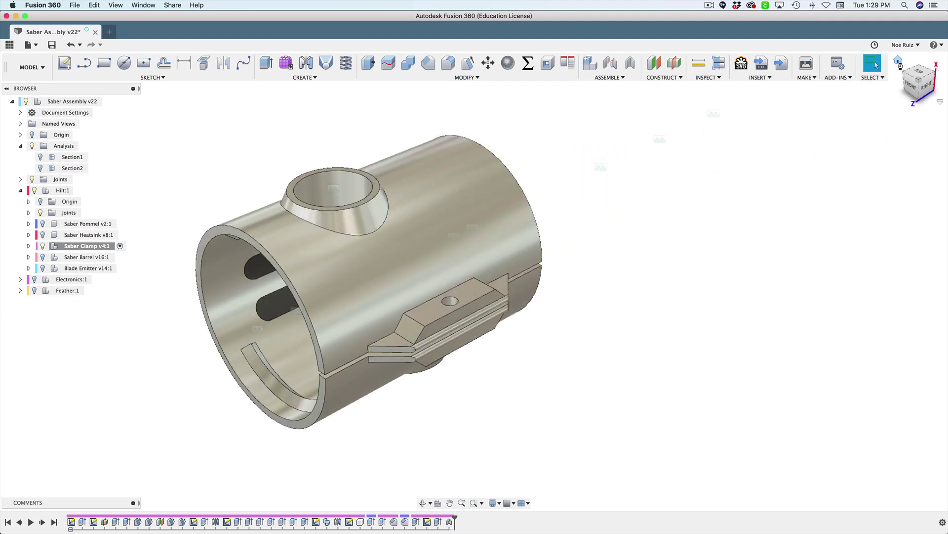
Examine the Saber Clamp's split between its two halves and select the screw hole faces in the side tabs
left_click(899, 62)
middle_click_drag(272, 435, 260, 405, "shift")
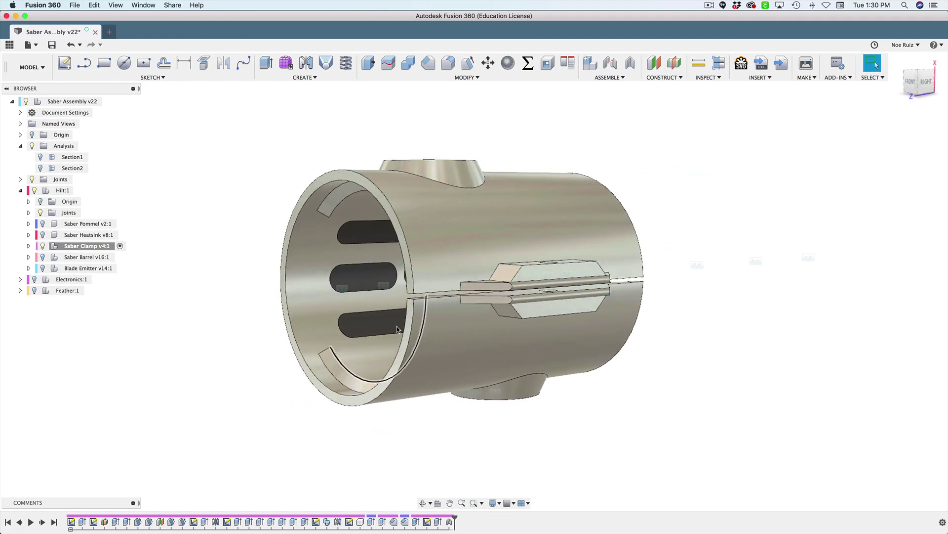
scroll(411, 303, "up", 4)
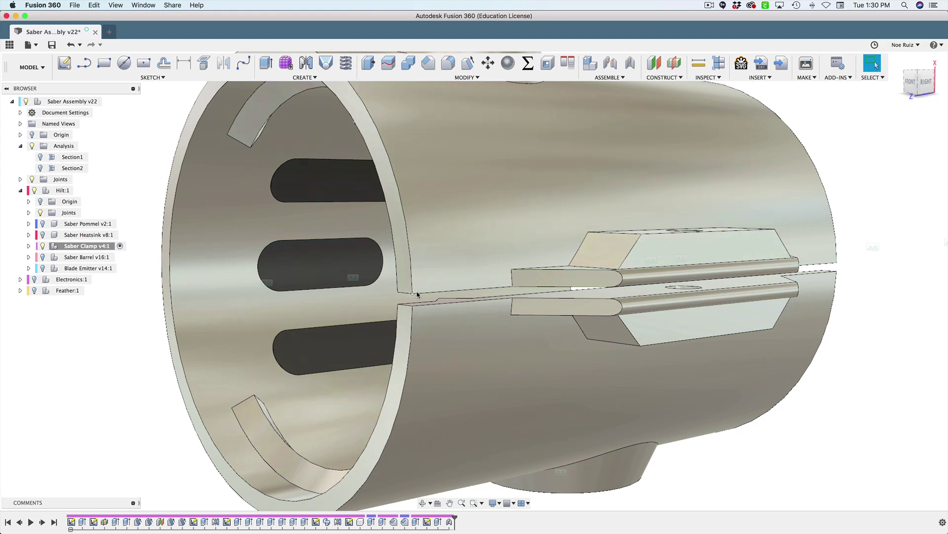
scroll(417, 294, "down", 5)
middle_click_drag(765, 202, 771, 240, "shift")
scroll(649, 312, "up", 4)
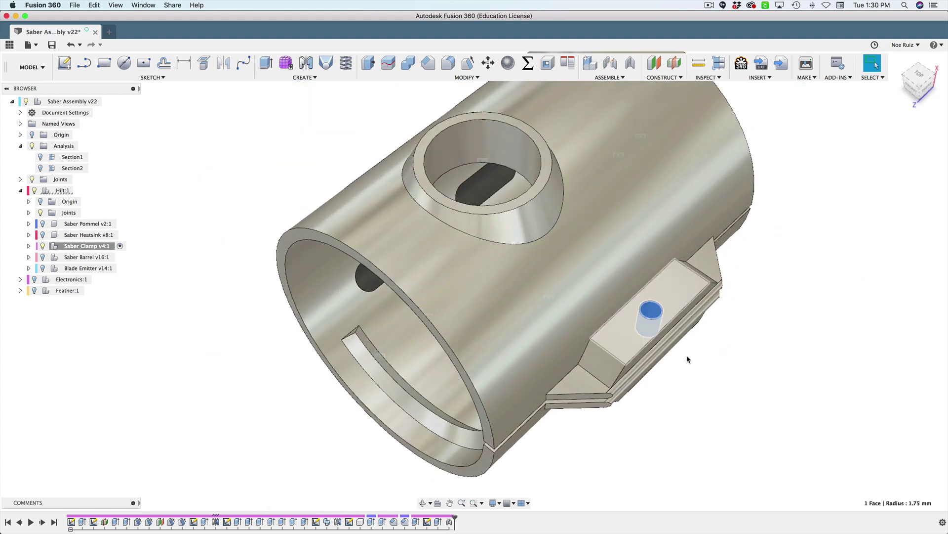
middle_click_drag(688, 359, 701, 302, "shift")
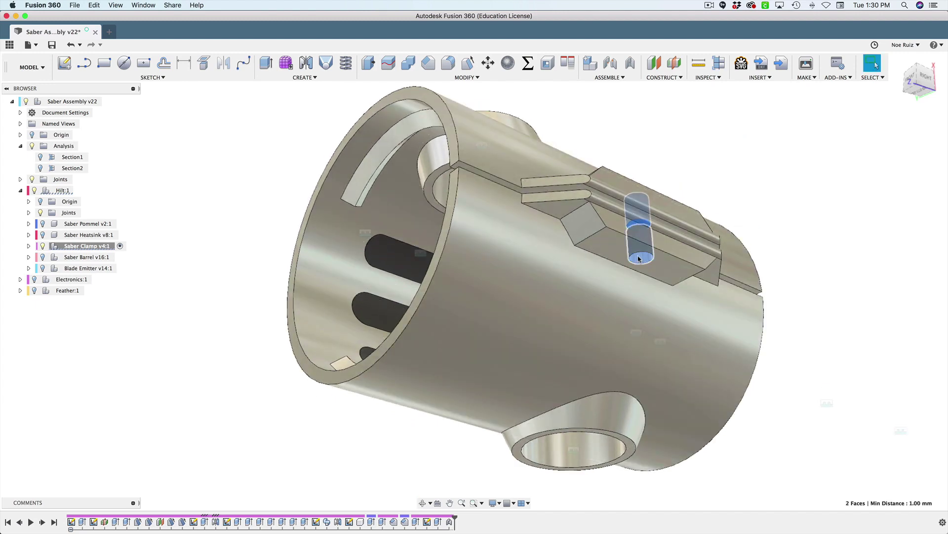
middle_click_drag(711, 136, 721, 167, "shift")
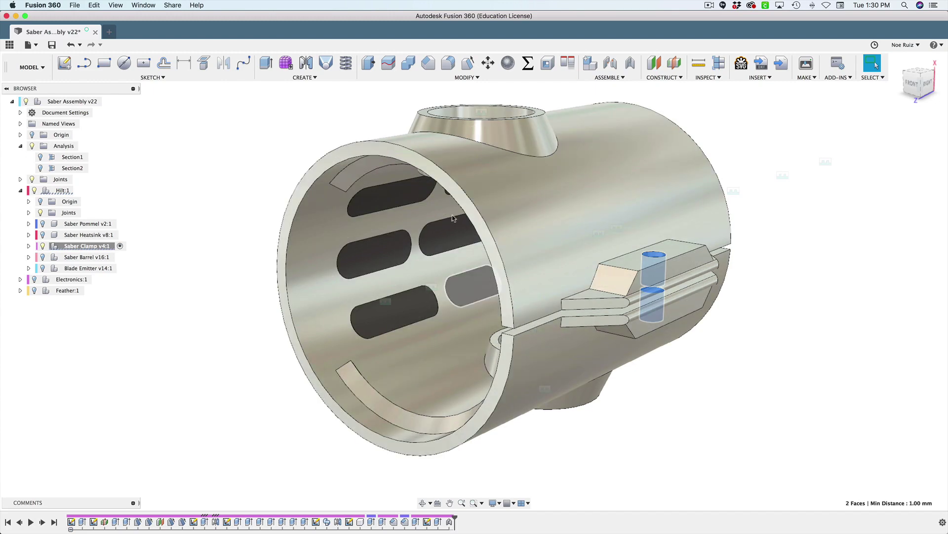
Show the Saber Heatsink and Saber Barrel as context around the active Saber Clamp
left_click(44, 235)
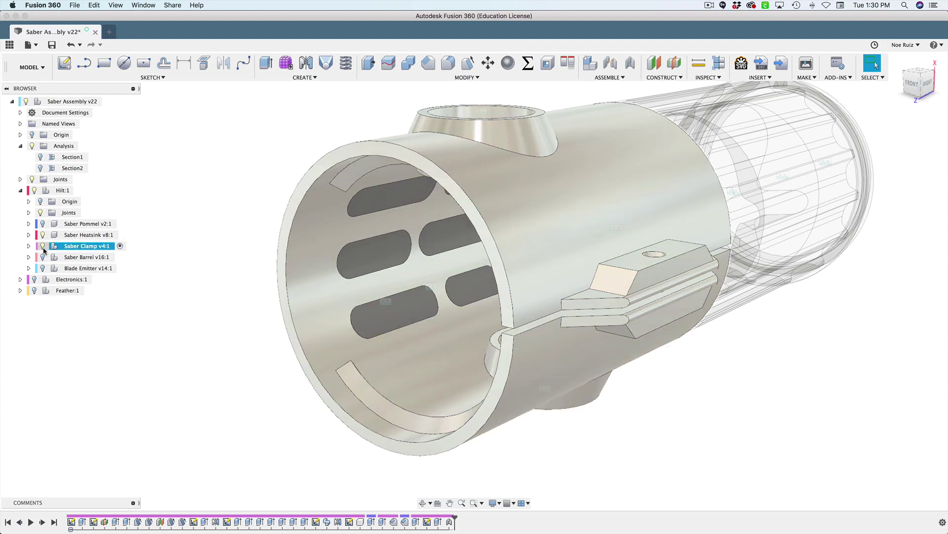
left_click(43, 257)
scroll(231, 266, "down", 3)
scroll(617, 340, "down", 3)
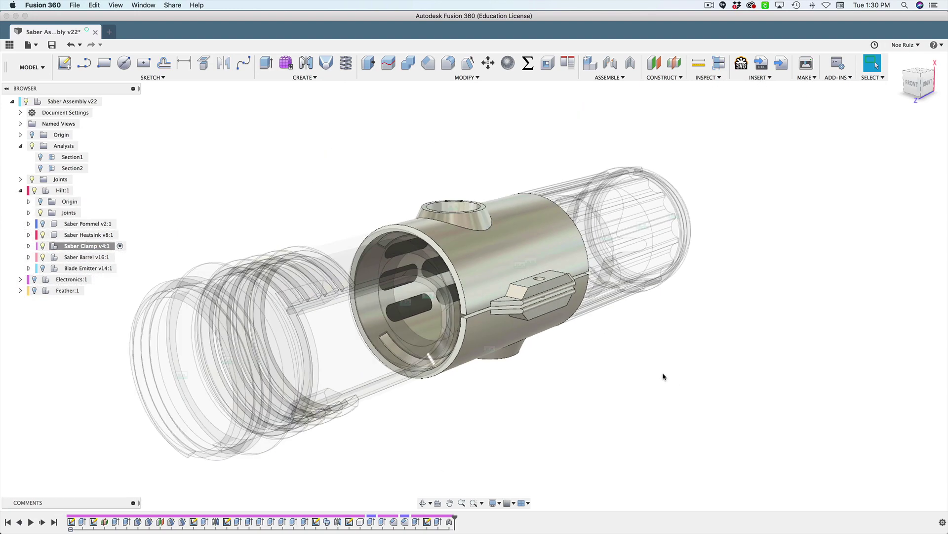
mouse_move(673, 373)
middle_mouse_down("shift")
mouse_move(666, 356)
mouse_move(670, 370)
middle_mouse_up("shift")
key("Escape")
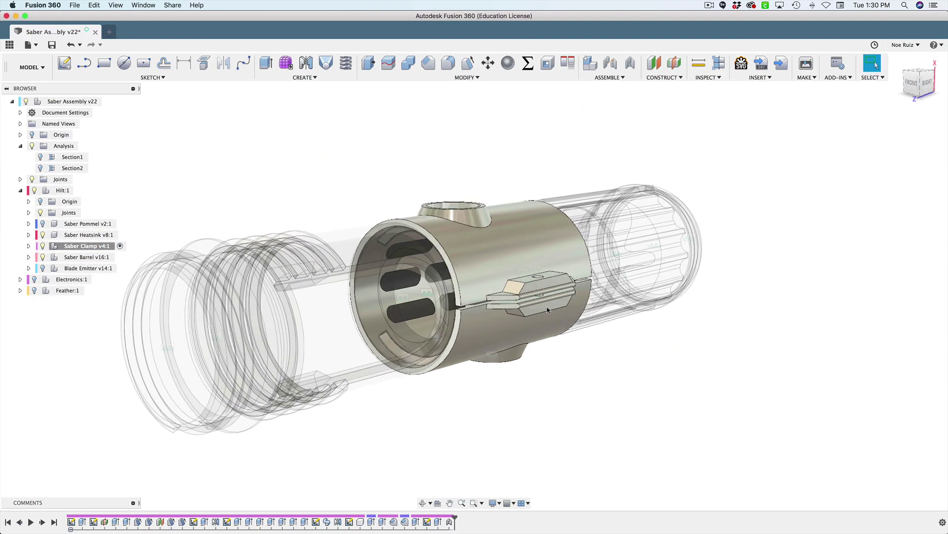
Select the two mating faces along the clamp's split and examine the gap between the halves from several angles
scroll(433, 314, "up", 5)
left_click(433, 319)
middle_click_drag(433, 319, 426, 185, "shift")
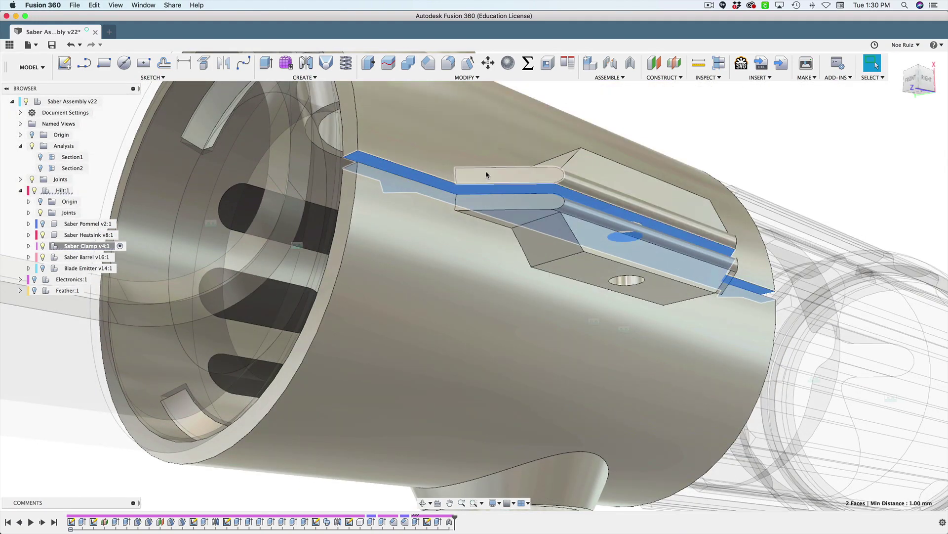
middle_click_drag(487, 175, 653, 171, "shift")
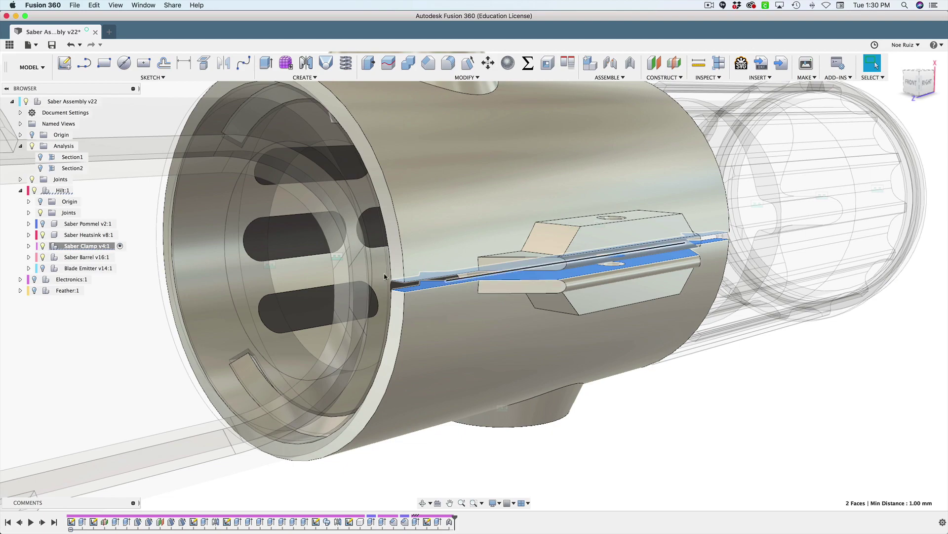
scroll(860, 248, "down", 3)
middle_click_drag(773, 404, 442, 380, "shift")
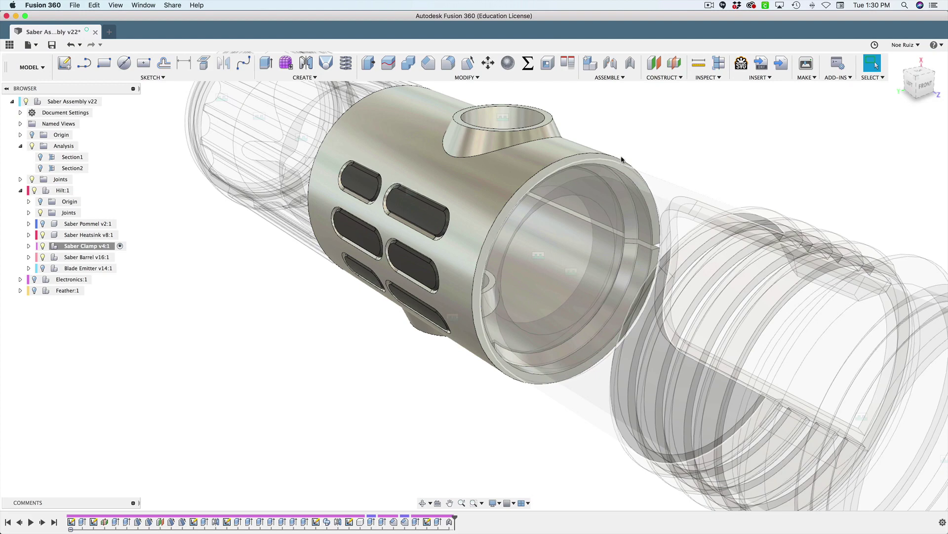
Hide the Saber Heatsink and Saber Barrel and inspect the ridges and slots inside the Saber Clamp
left_click(43, 235)
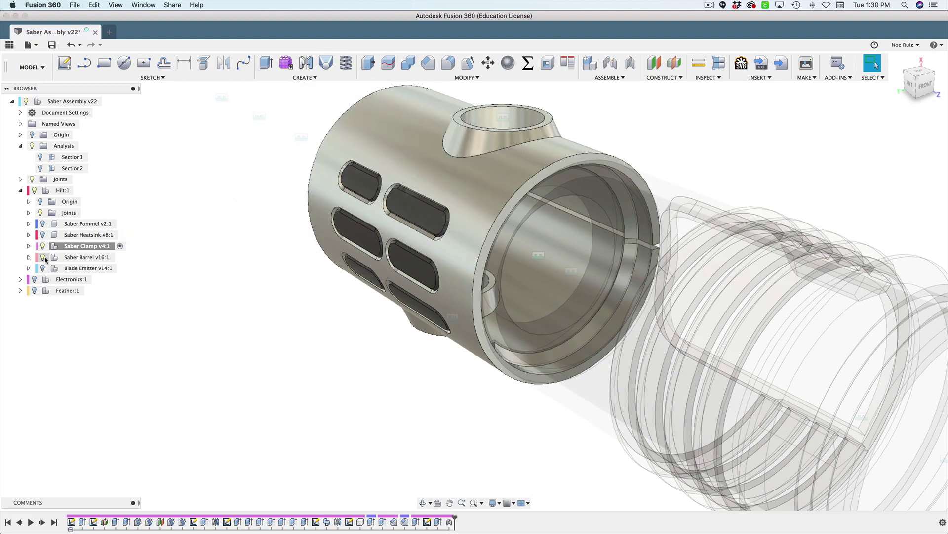
left_click(43, 256)
scroll(311, 275, "up", 5)
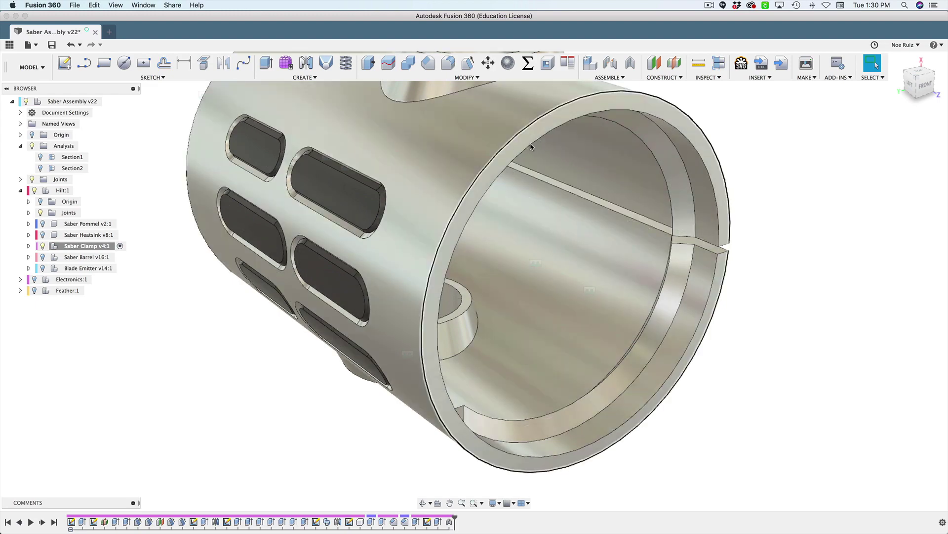
middle_click_drag(716, 396, 498, 454, "shift")
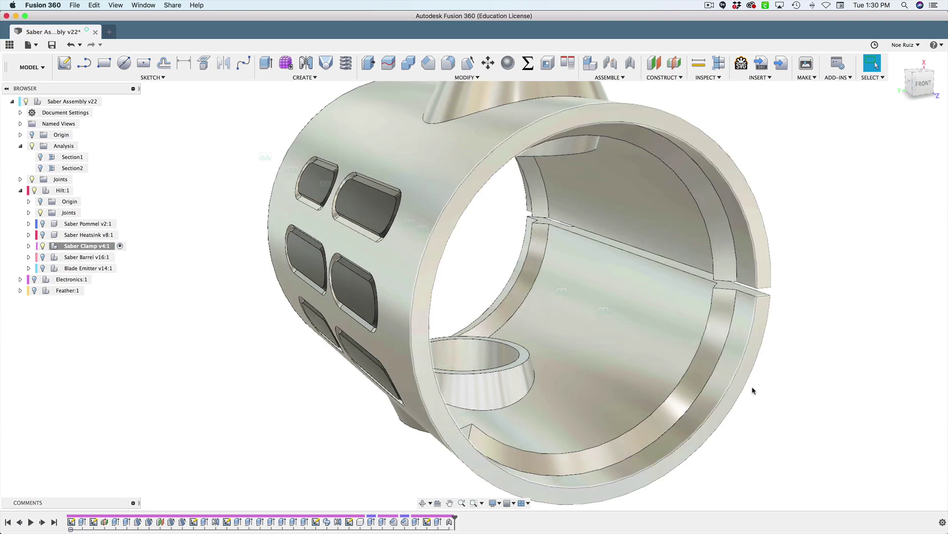
middle_click_drag(751, 390, 525, 405, "shift")
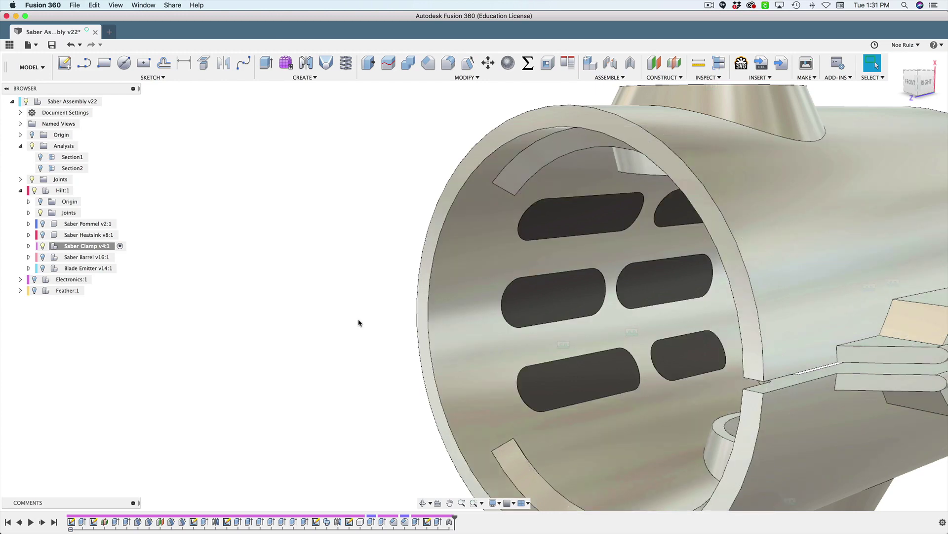
Show the Saber Heatsink and Saber Barrel around the active Saber Clamp and inspect the ridge inside the clamp's open end
left_click(41, 247)
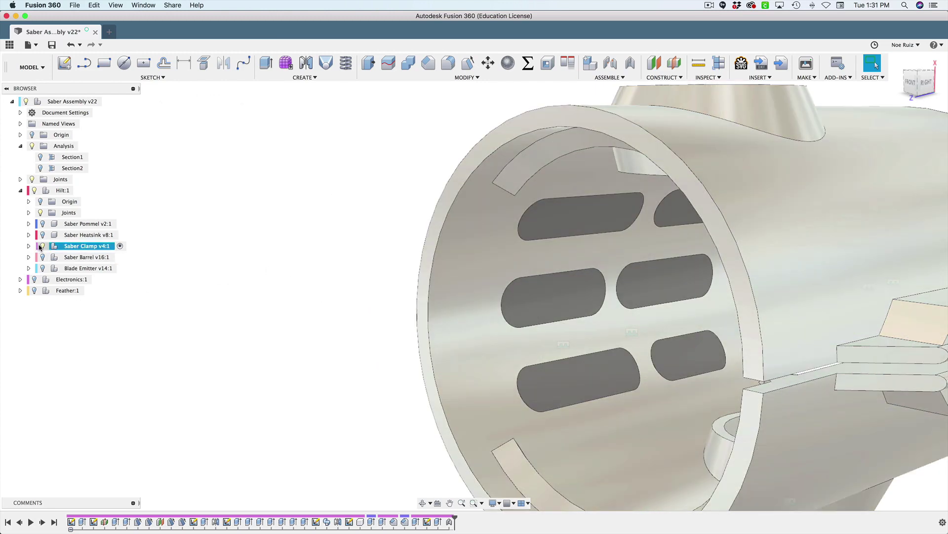
left_click(42, 236)
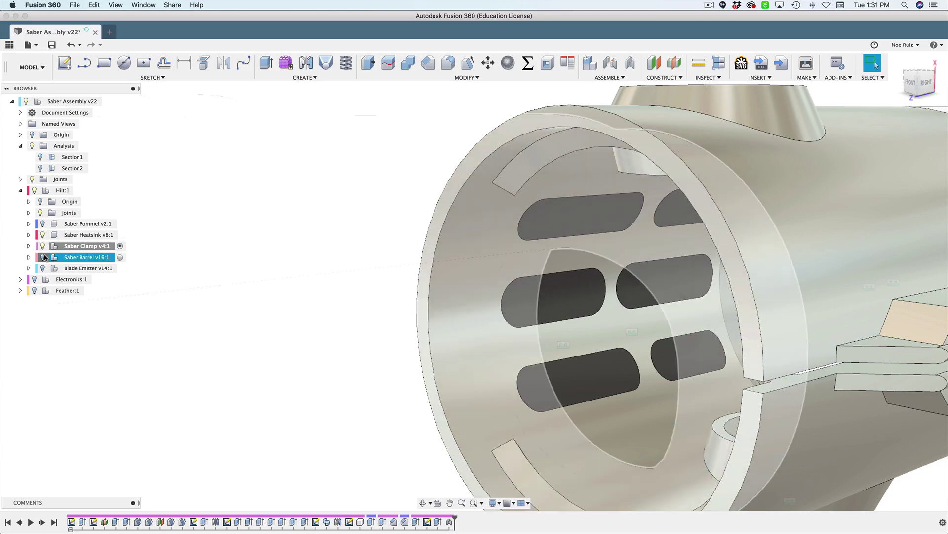
left_click(43, 257)
scroll(318, 192, "down", 3)
middle_click_drag(319, 192, 383, 132, "shift")
scroll(384, 148, "up", 5)
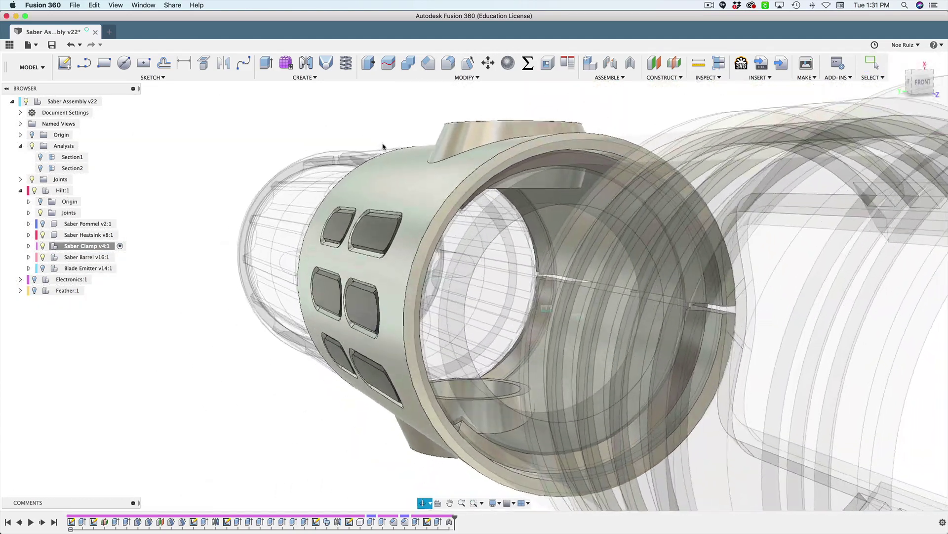
scroll(489, 192, "up", 5)
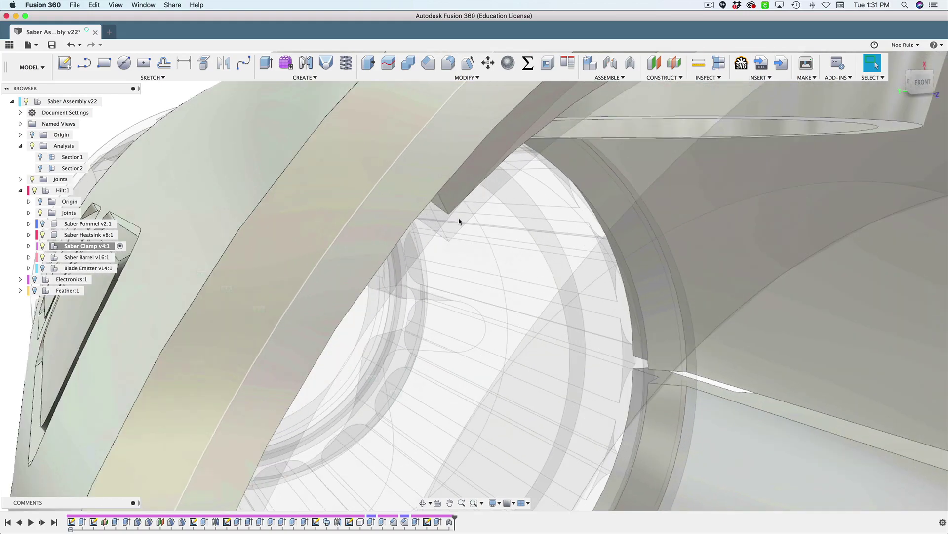
Examine how the Saber Clamp sits between the Saber Heatsink and the Saber Barrel from both sides of the hilt
scroll(477, 198, "down", 8)
scroll(482, 193, "up", 4)
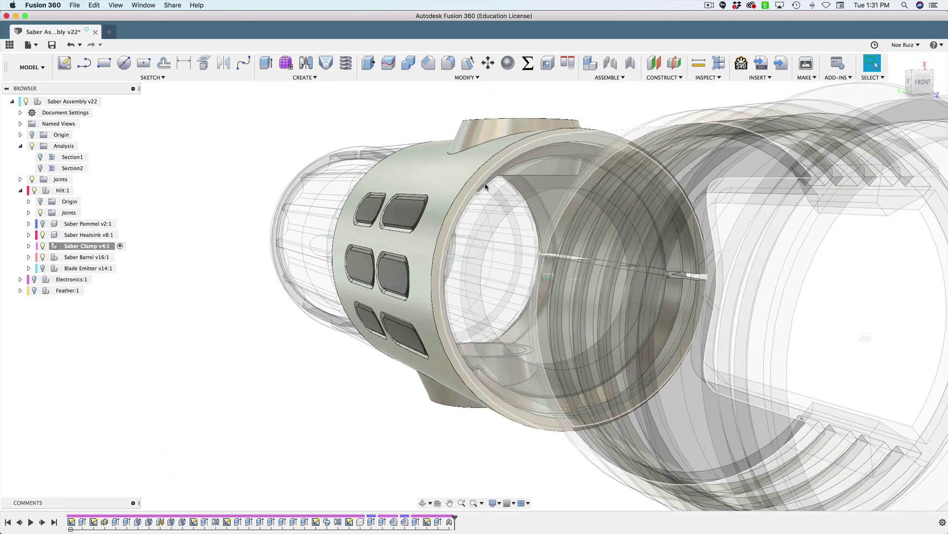
middle_click_drag(480, 191, 511, 200, "shift")
scroll(510, 200, "down", 3)
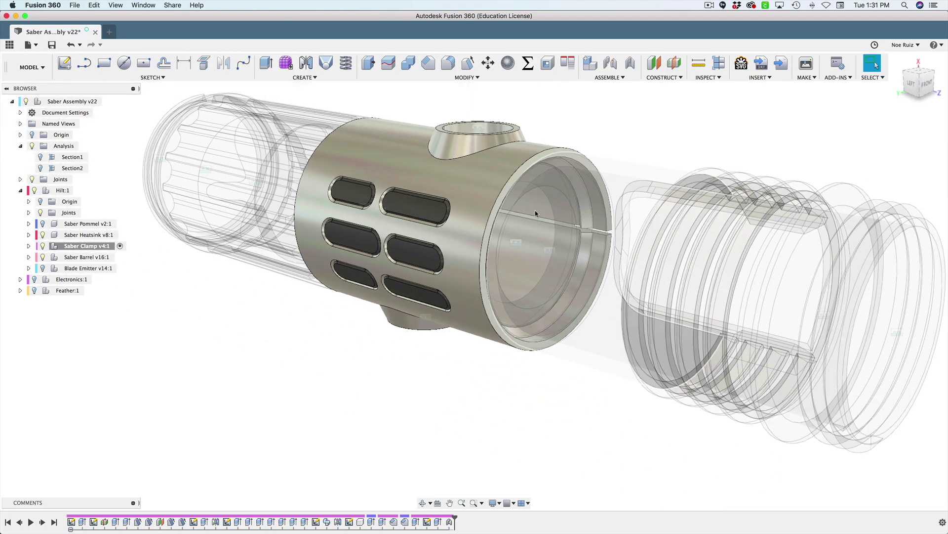
middle_click_drag(631, 449, 561, 434, "shift")
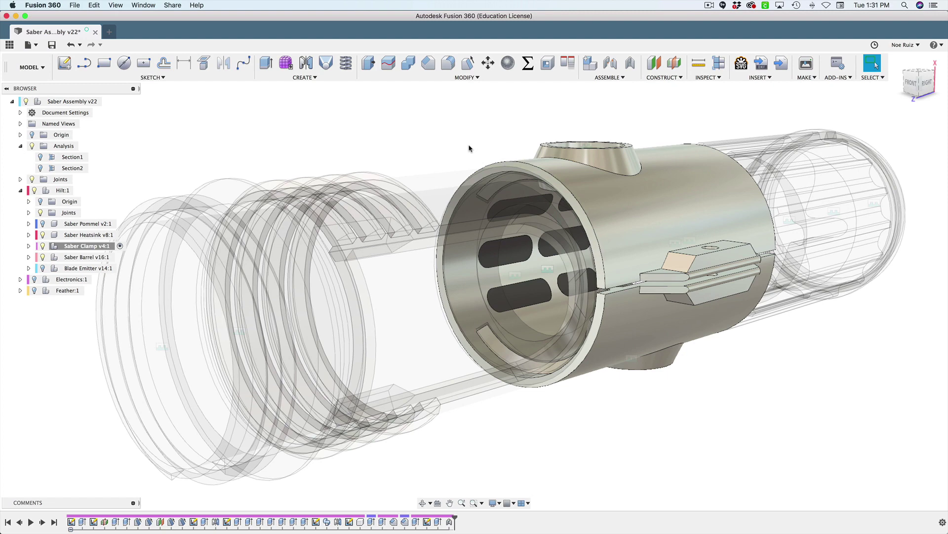
mouse_move(725, 265)
middle_mouse_down("shift")
mouse_move(724, 304)
mouse_move(725, 265)
middle_mouse_up("shift")
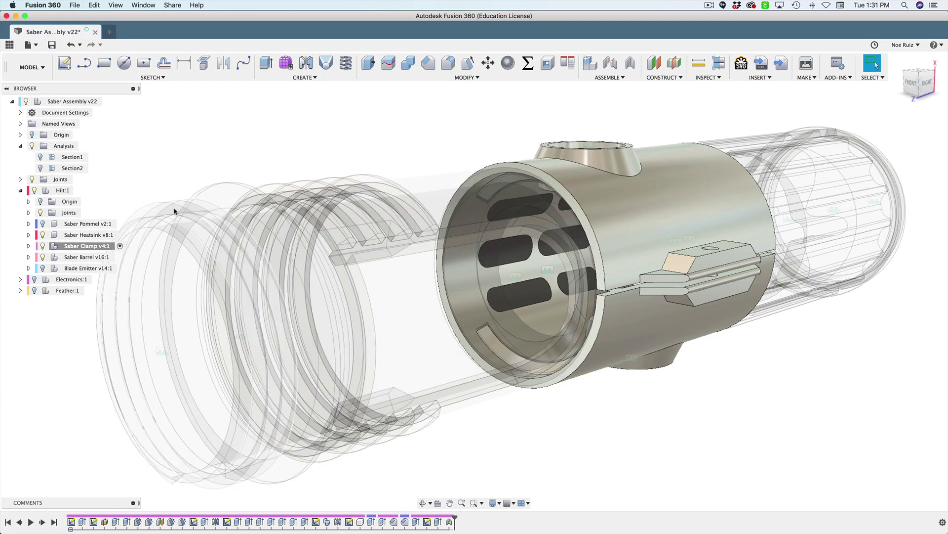
Activate the Hilt component and hide the Saber Clamp and Saber Barrel to isolate the Saber Heatsink
left_click(46, 239)
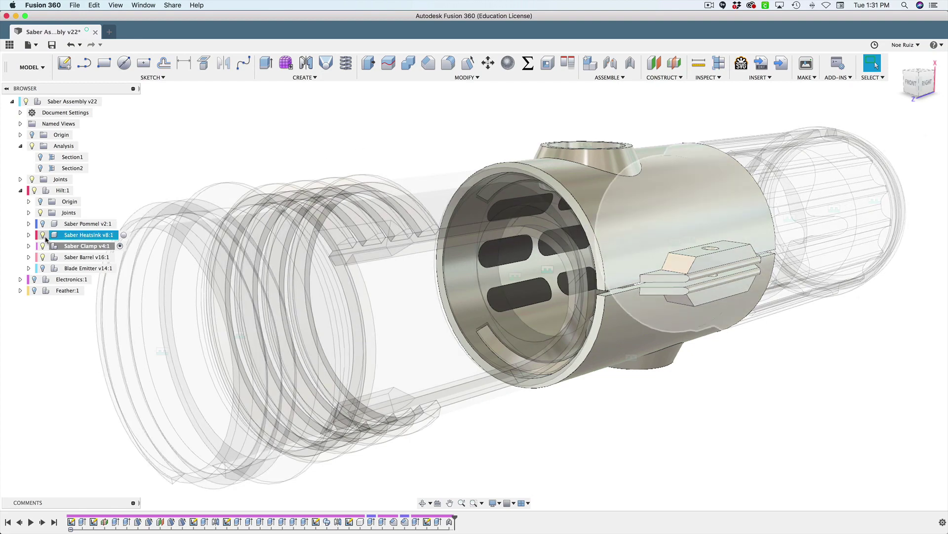
left_click(72, 191)
left_click(79, 191)
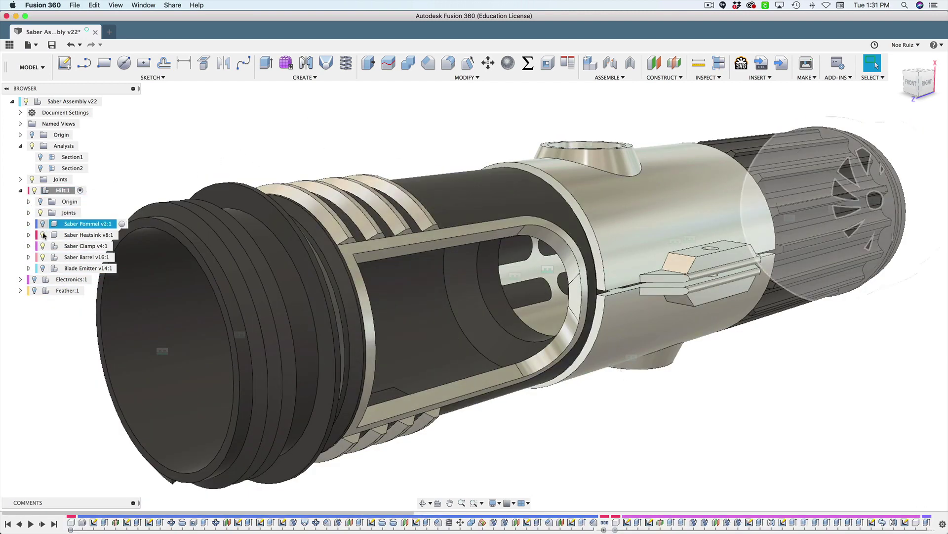
left_click(43, 257)
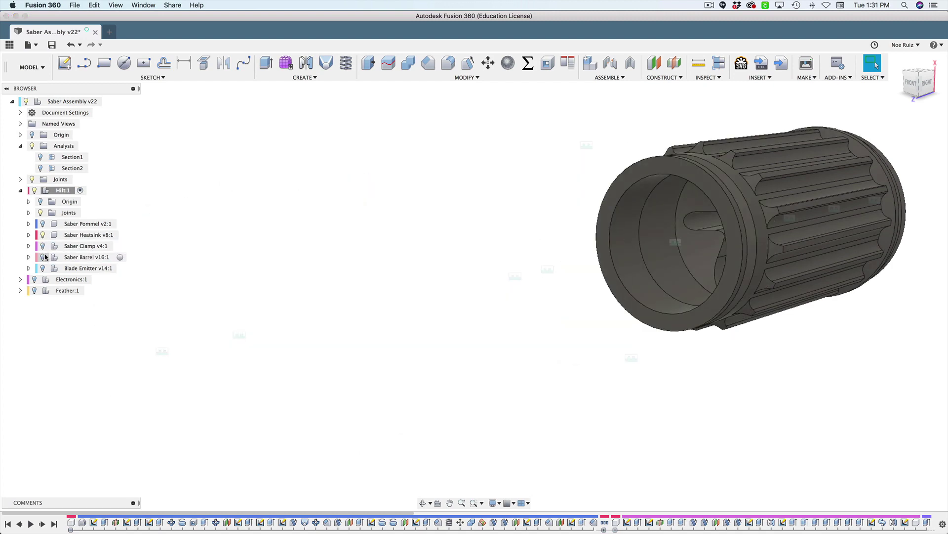
Select a groove face at the Saber Heatsink's clamp end and examine the part from the home view and the side
middle_click_drag(352, 239, 566, 189, "shift")
scroll(566, 188, "up", 5)
left_click(385, 205)
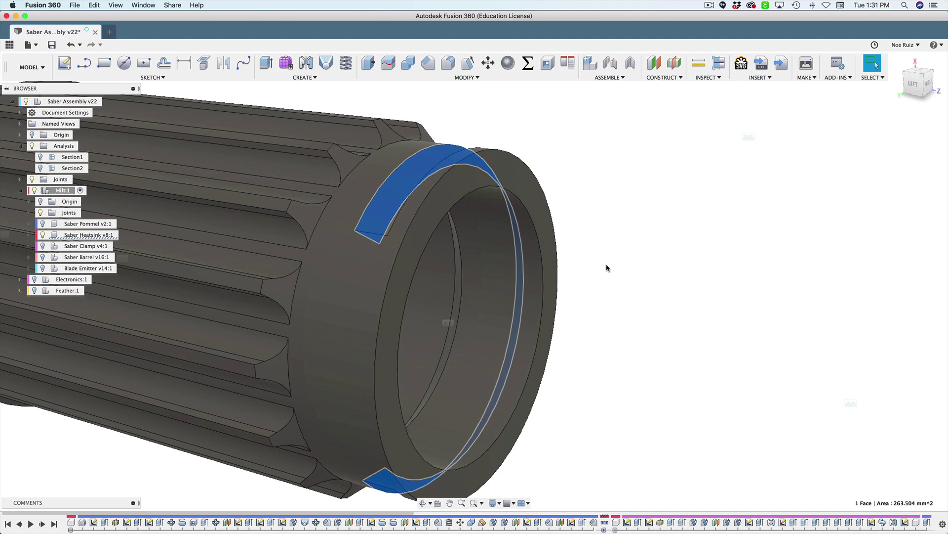
scroll(733, 170, "down", 3)
middle_click_drag(668, 195, 642, 249)
left_click(898, 61)
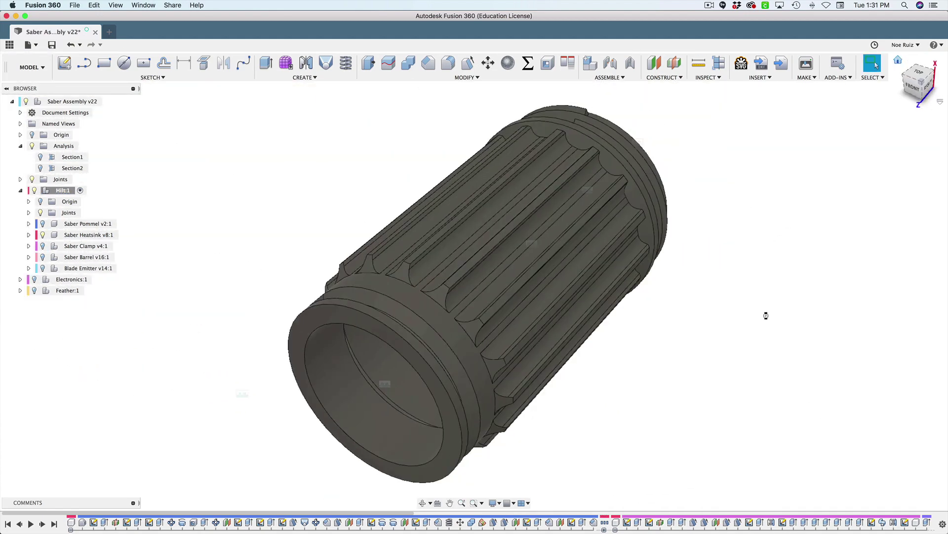
middle_click_drag(277, 404, 657, 257, "shift")
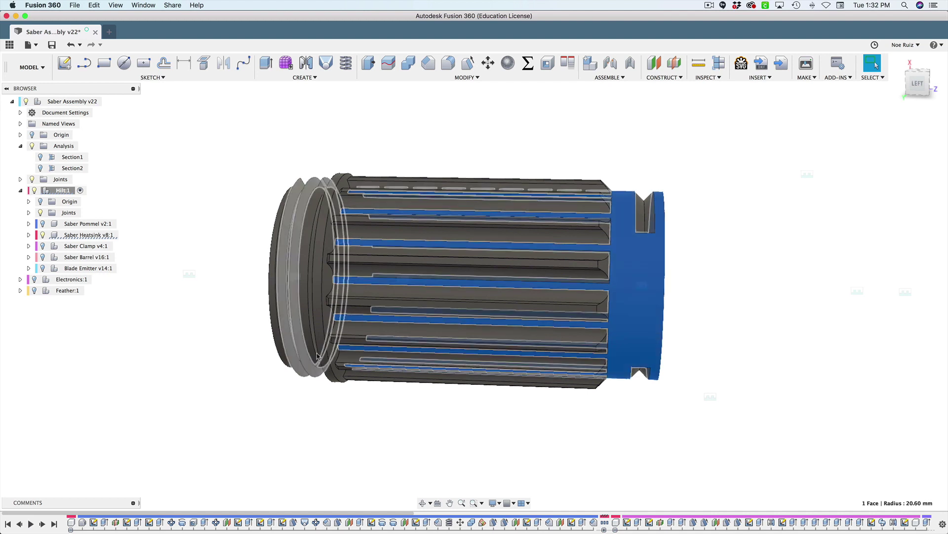
Show the Saber Clamp, activate the Saber Heatsink, and inspect where the clamp's inner ridge fits the heatsink's groove
left_click(42, 256)
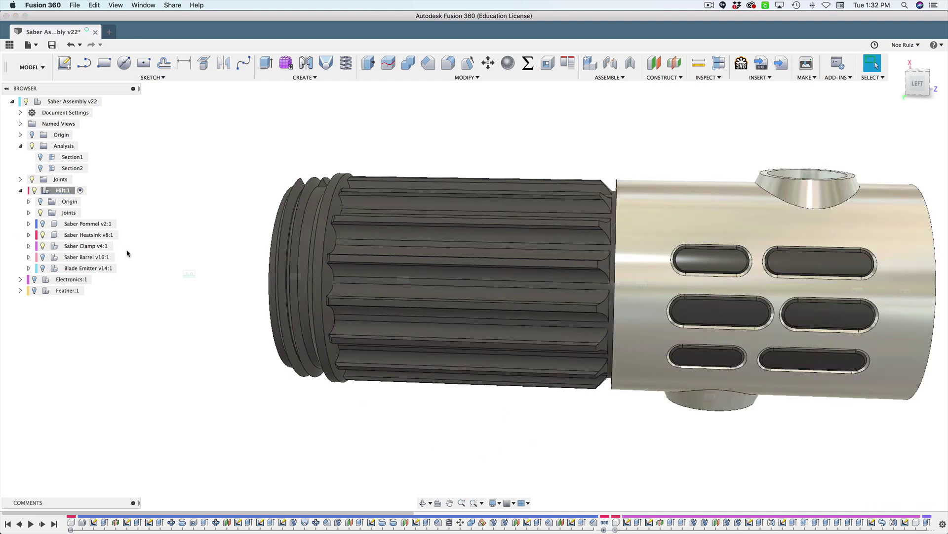
left_click(125, 235)
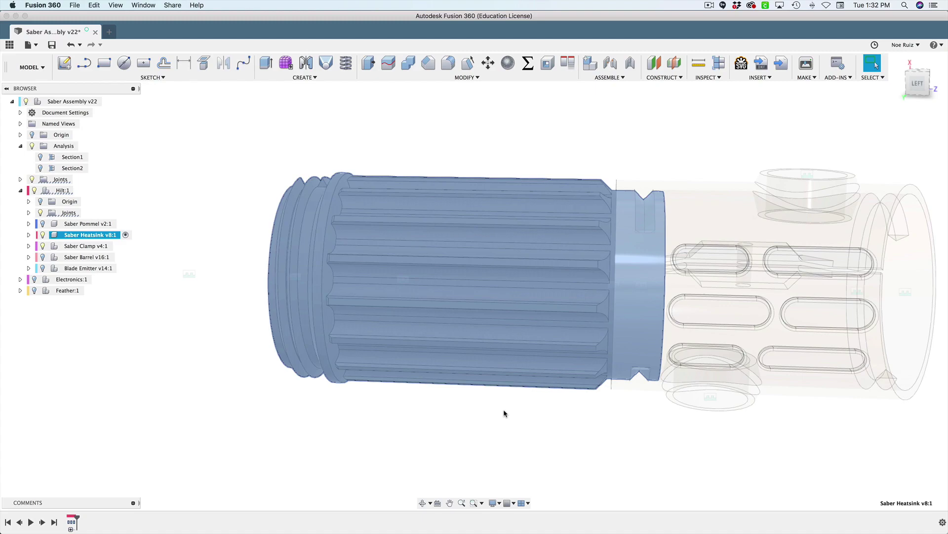
middle_click_drag(524, 429, 515, 481, "shift")
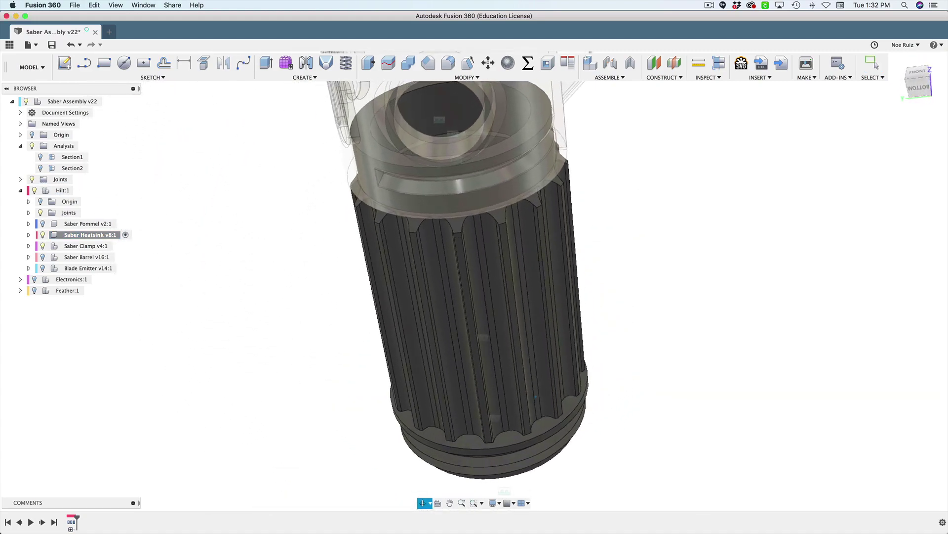
middle_click_drag(536, 396, 579, 421, "shift")
scroll(563, 301, "up", 8)
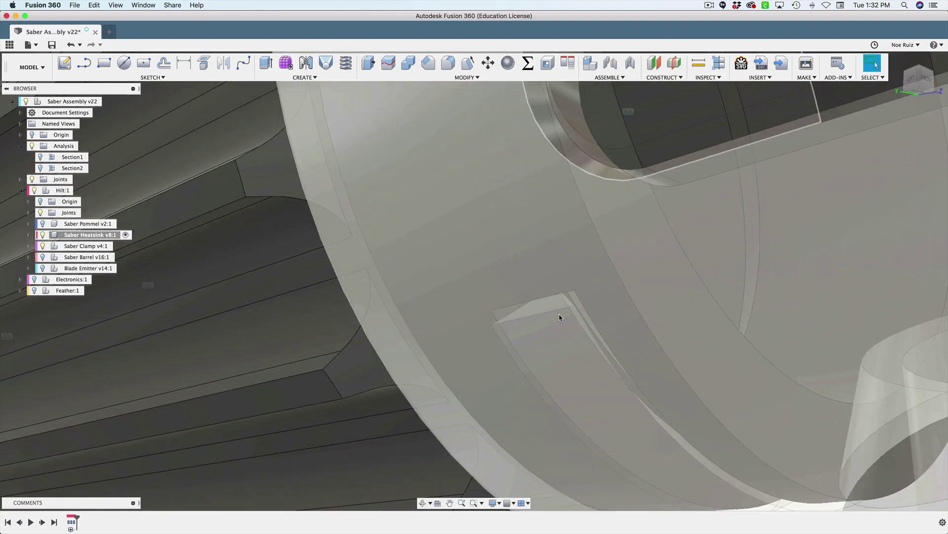
scroll(560, 317, "down", 8)
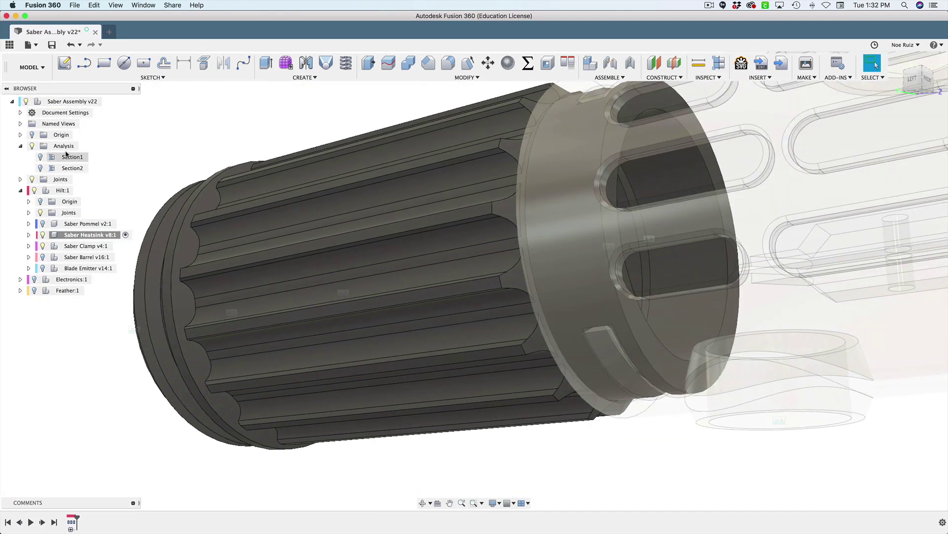
Turn on the Section2 analysis and examine the gap between the heatsink's V-groove and the clamp's ridge
left_click(40, 168)
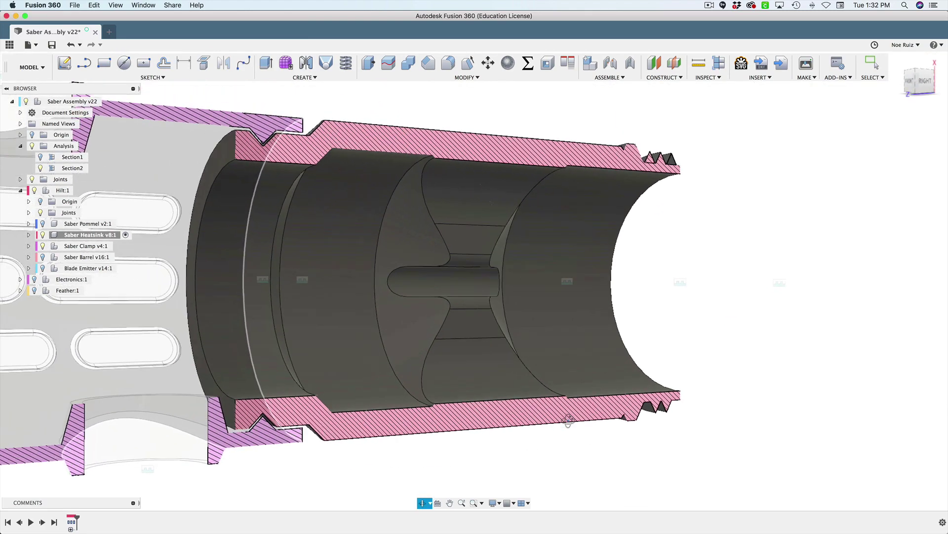
middle_click_drag(344, 358, 427, 318, "shift")
scroll(427, 318, "up", 6)
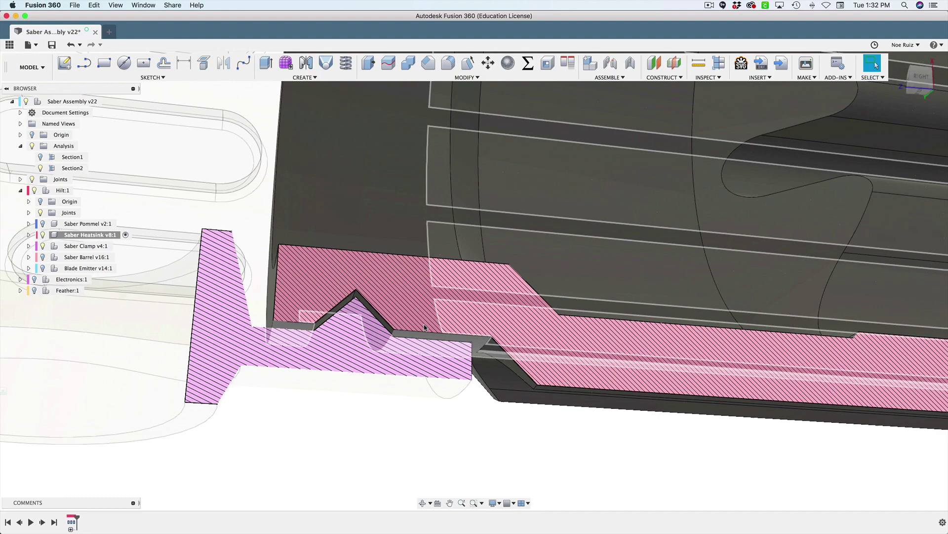
scroll(434, 347, "down", 8)
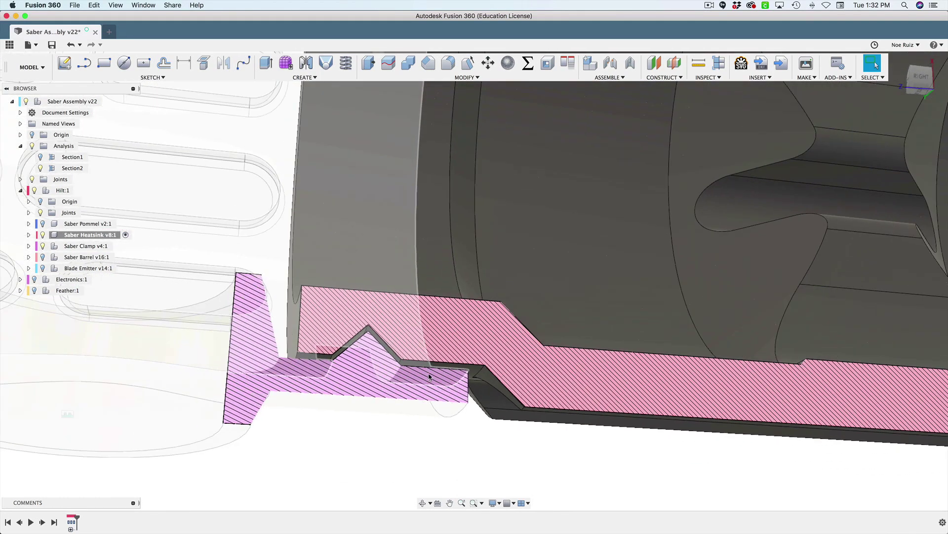
middle_click_drag(434, 381, 544, 426, "shift")
scroll(478, 448, "up", 5)
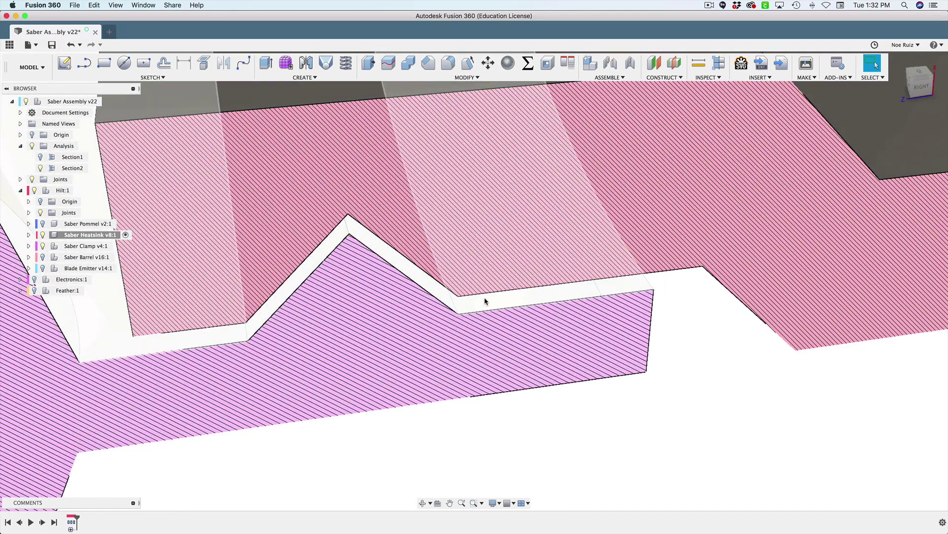
Measure the distance between the clamp's inner face and the heatsink's outer neck face, and review the sectioned parts
scroll(487, 302, "down", 8)
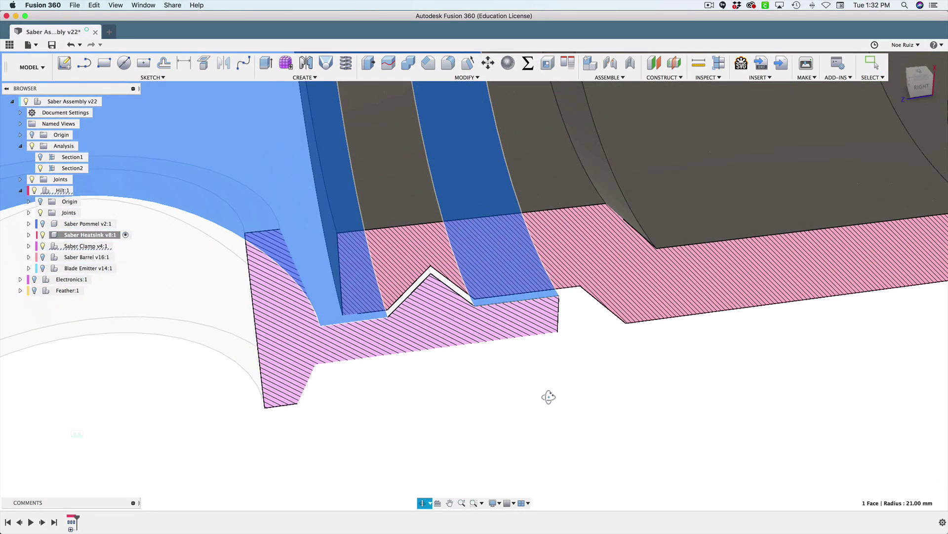
middle_click_drag(549, 396, 545, 368, "shift")
scroll(507, 236, "up", 4)
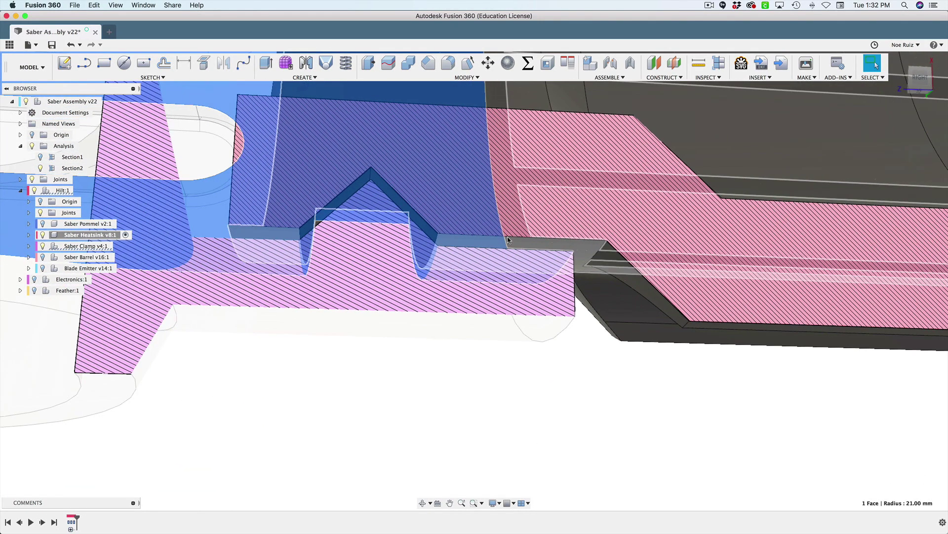
left_click(475, 236)
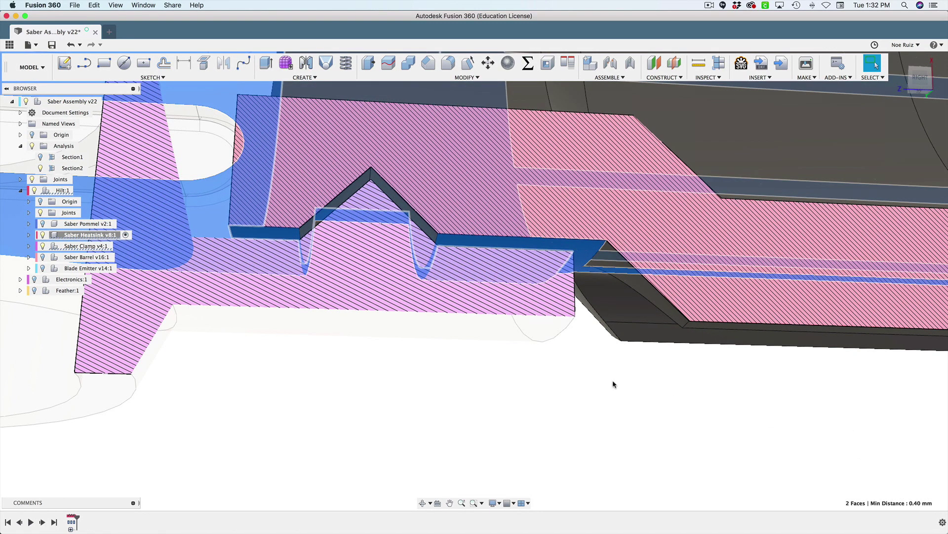
scroll(613, 384, "down", 3)
left_click(567, 431)
scroll(552, 375, "down", 4)
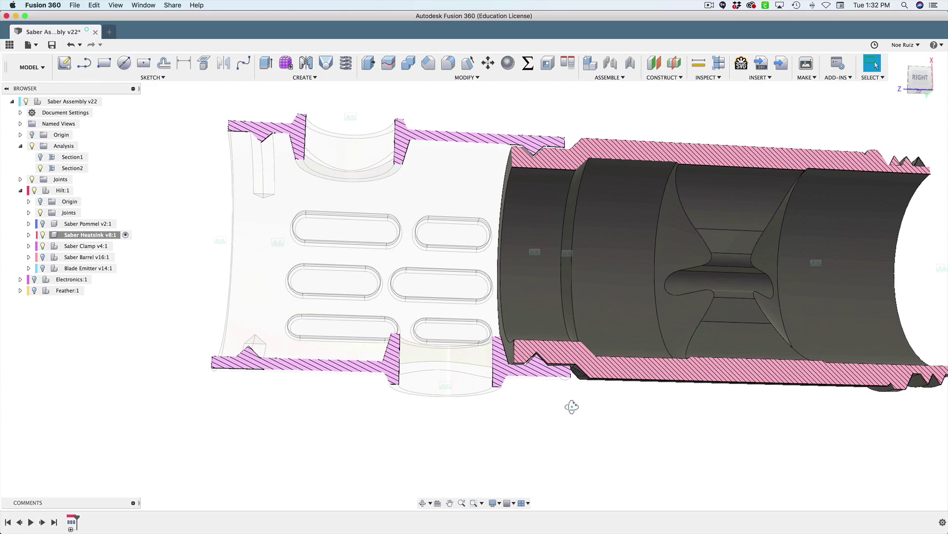
middle_click_drag(571, 406, 353, 457, "shift")
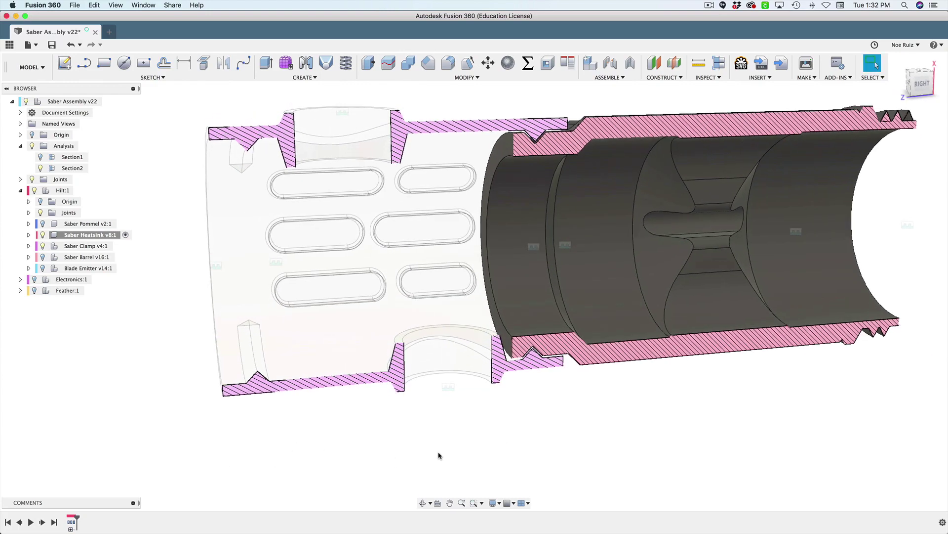
middle_click_drag(512, 459, 510, 416, "shift")
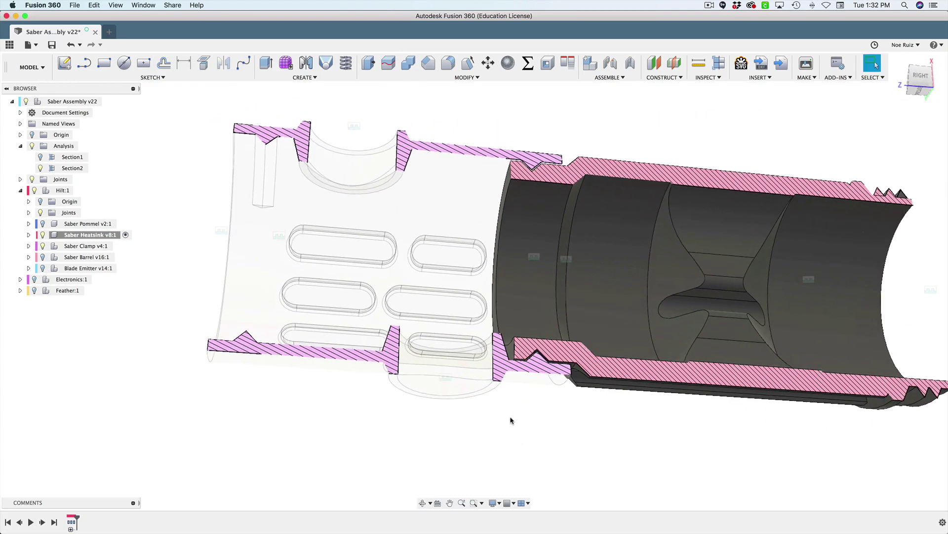
Try offsetting the two V-groove faces of the Saber Heatsink by -1.50 mm with Press Pull
scroll(521, 375, "up", 6)
key("q")
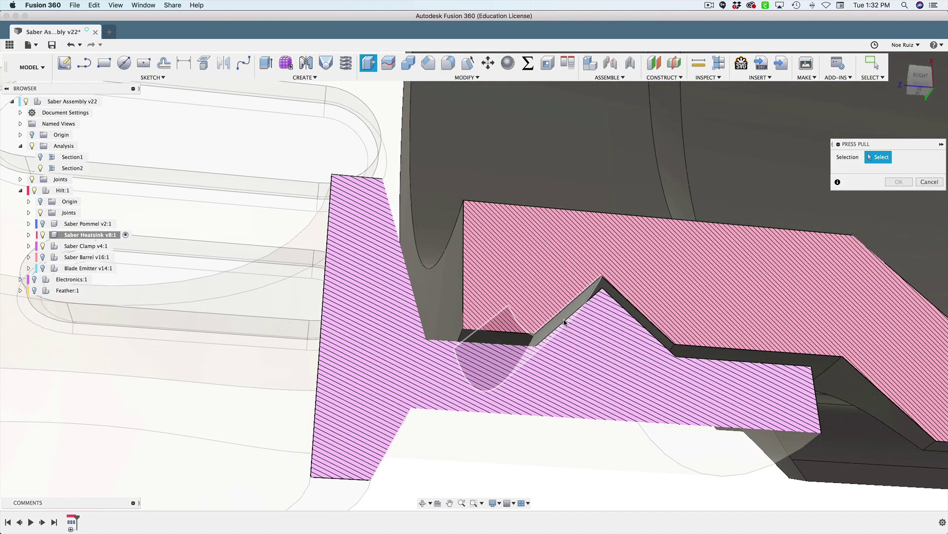
left_click(560, 322)
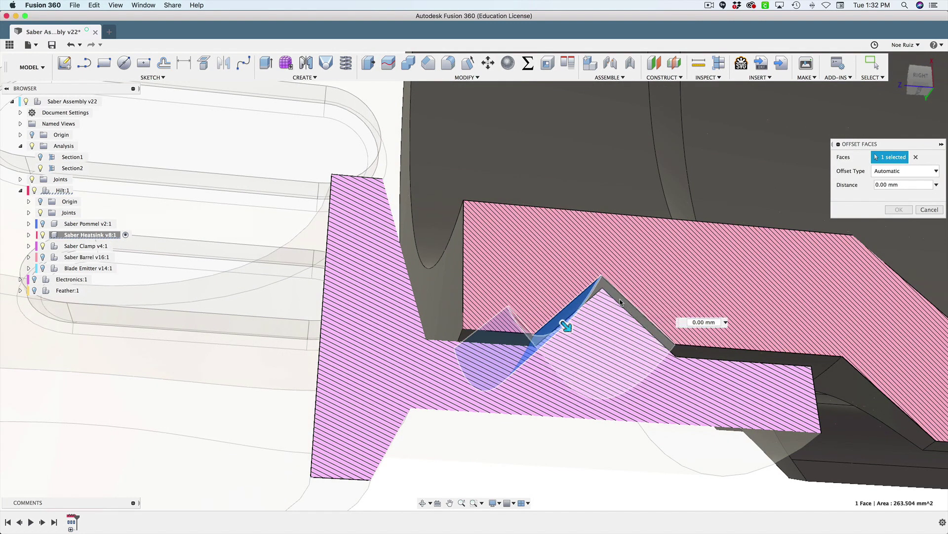
left_click(617, 303)
left_click_drag(622, 300, 665, 259)
scroll(657, 250, "down", 5)
scroll(652, 240, "down", 2)
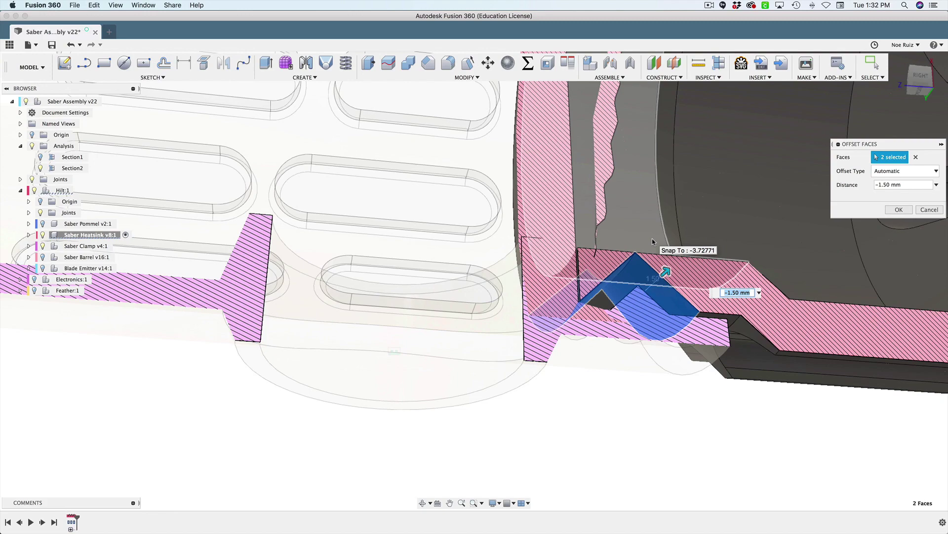
middle_click_drag(652, 239, 666, 257, "shift")
key("Return")
Show the Saber Barrel in the section view alongside the Saber Clamp and Saber Heatsink
scroll(652, 388, "down", 6)
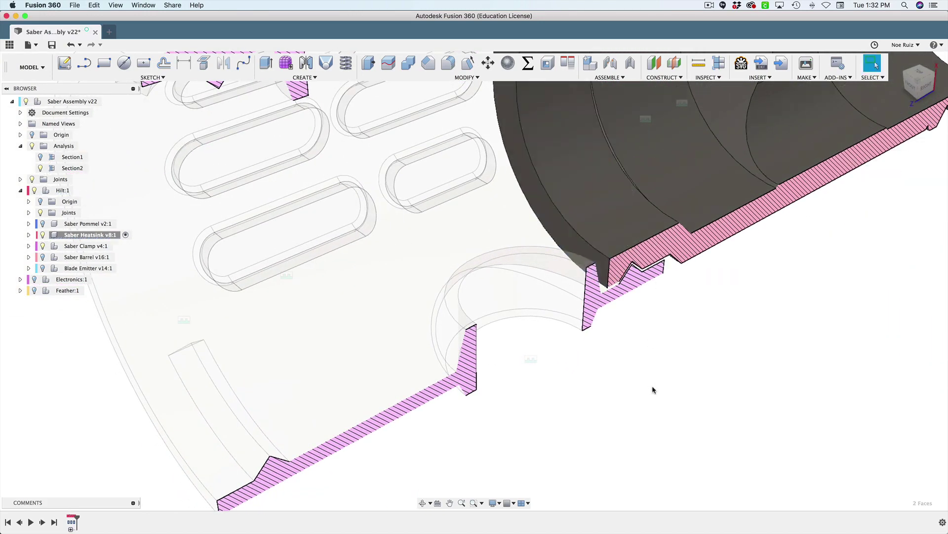
middle_click_drag(699, 382, 527, 335, "shift")
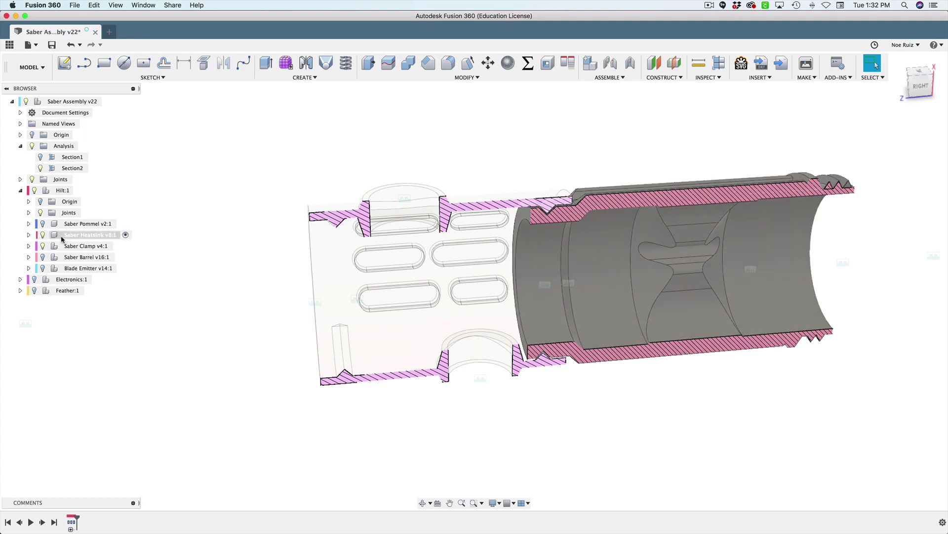
left_click(42, 257)
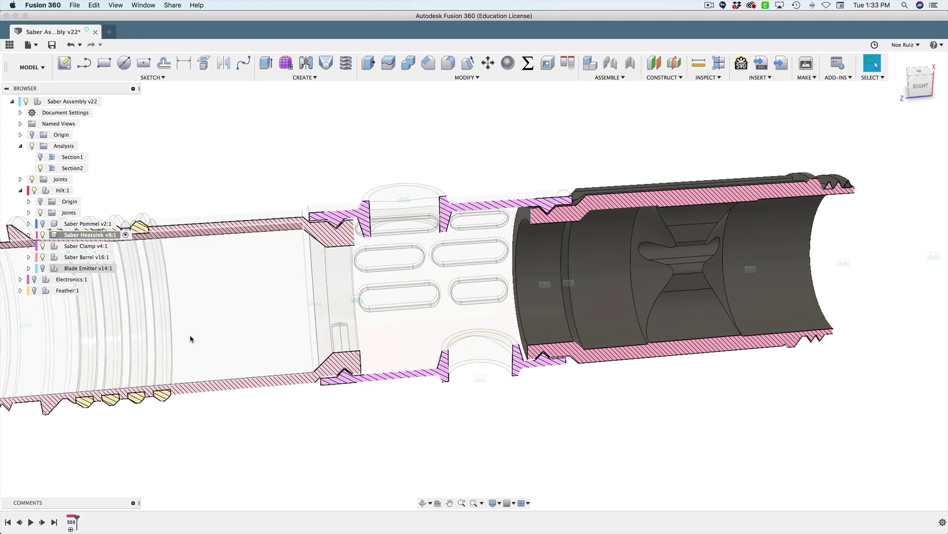
Show the remaining hilt components alongside the sectioned heatsink, clamp and barrel, and activate the Hilt component
mouse_move(573, 409)
middle_mouse_down("shift")
mouse_move(601, 397)
mouse_move(600, 413)
mouse_move(590, 410)
middle_mouse_up("shift")
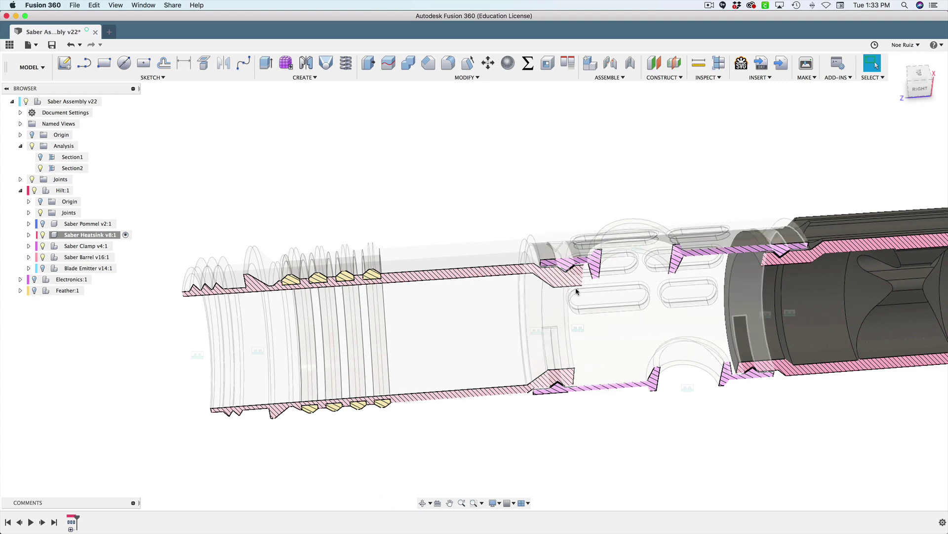
scroll(543, 282, "down", 5)
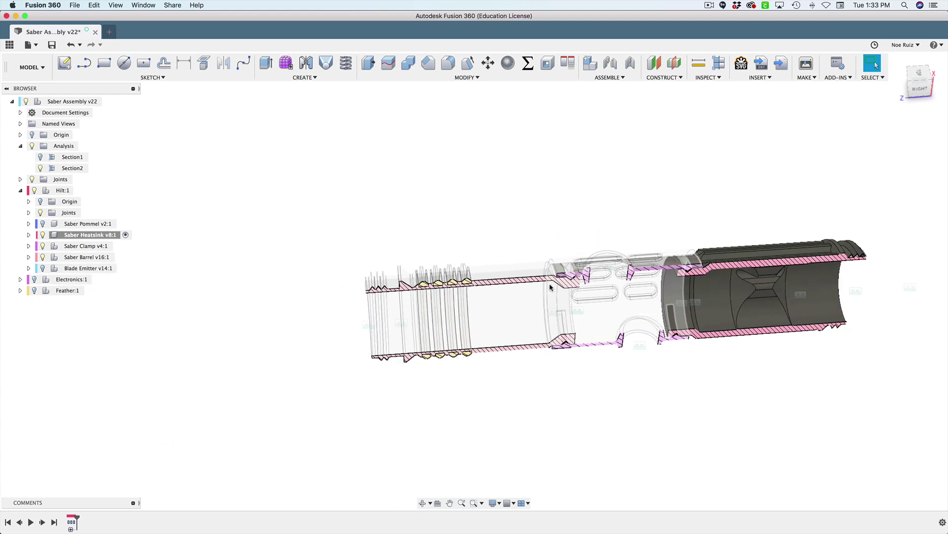
scroll(444, 258, "up", 4)
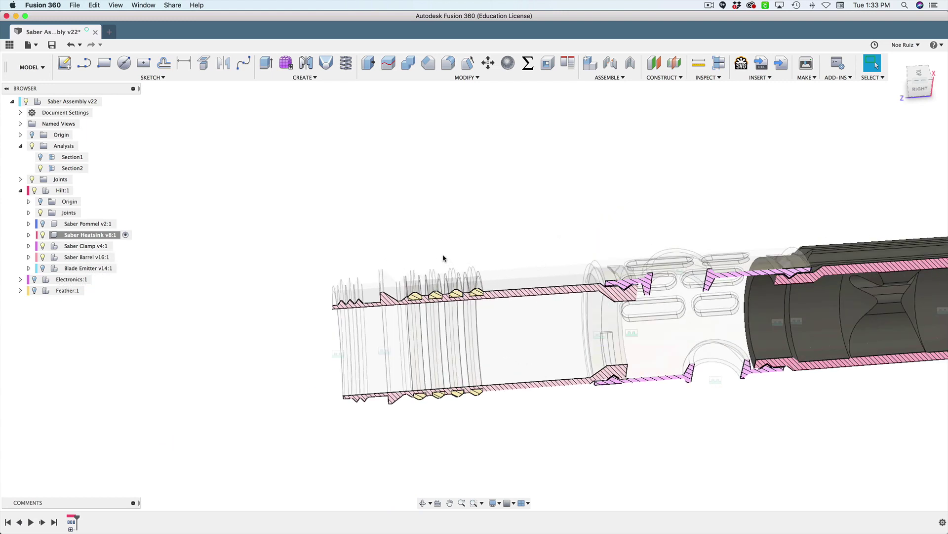
left_click(42, 224)
left_click(62, 190)
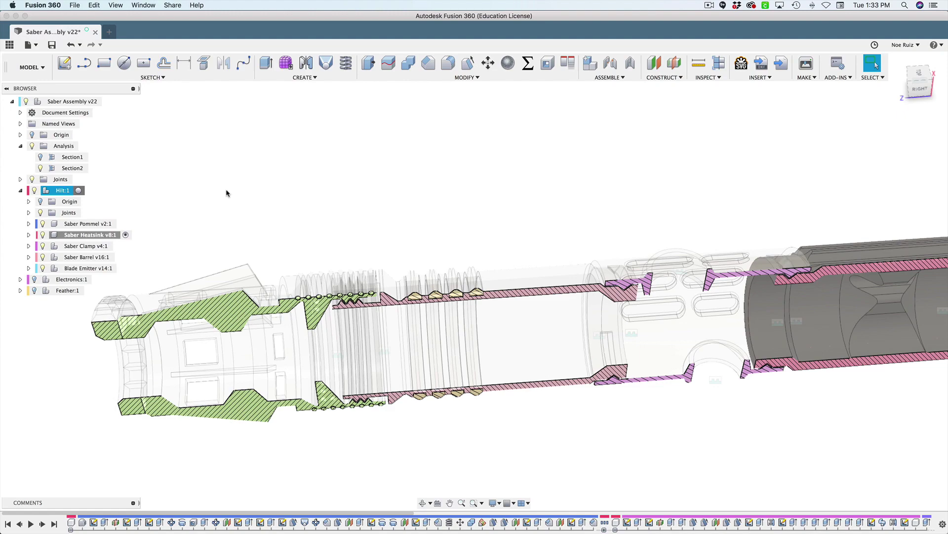
middle_click_drag(364, 223, 479, 187)
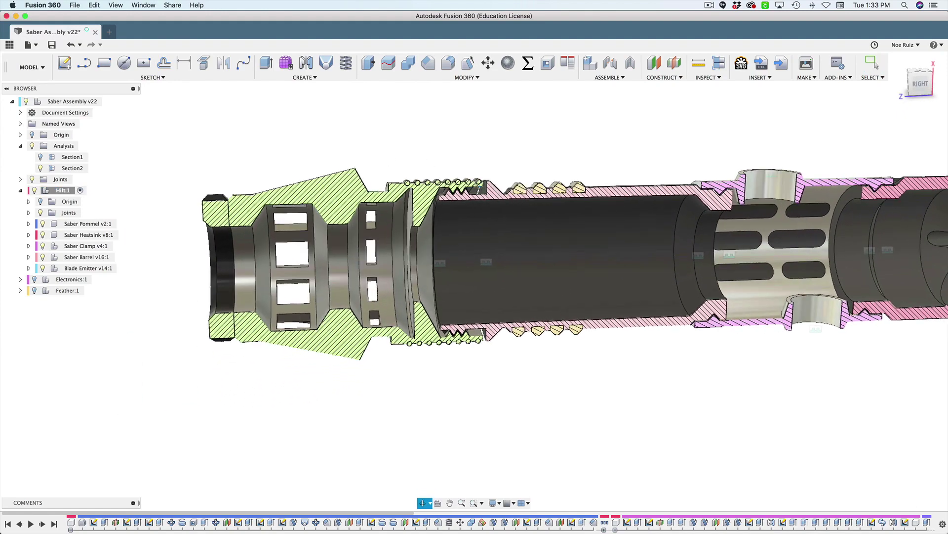
Examine the sectioned hilt from end to end, including the threaded connections between the Blade Emitter and heatsink and between the barrel and pommel
scroll(443, 193, "up", 10)
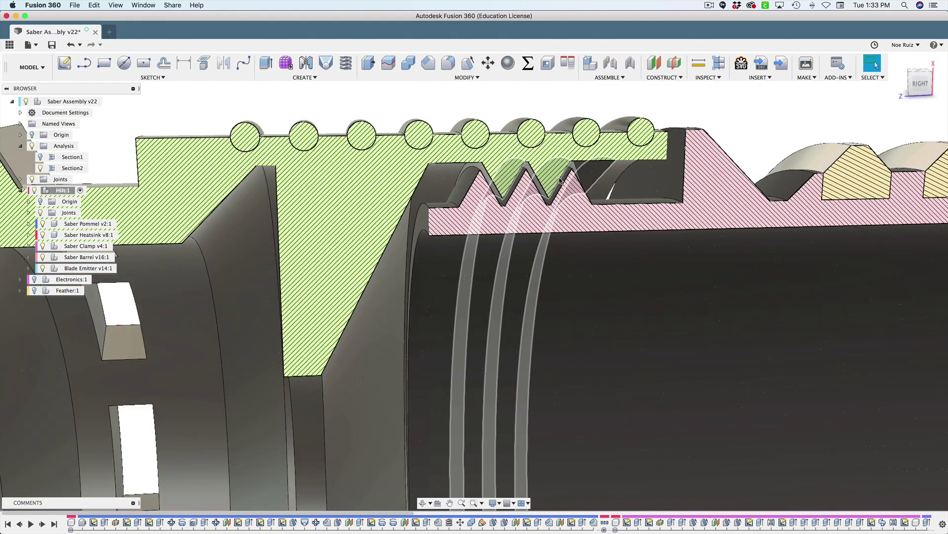
scroll(560, 181, "down", 9)
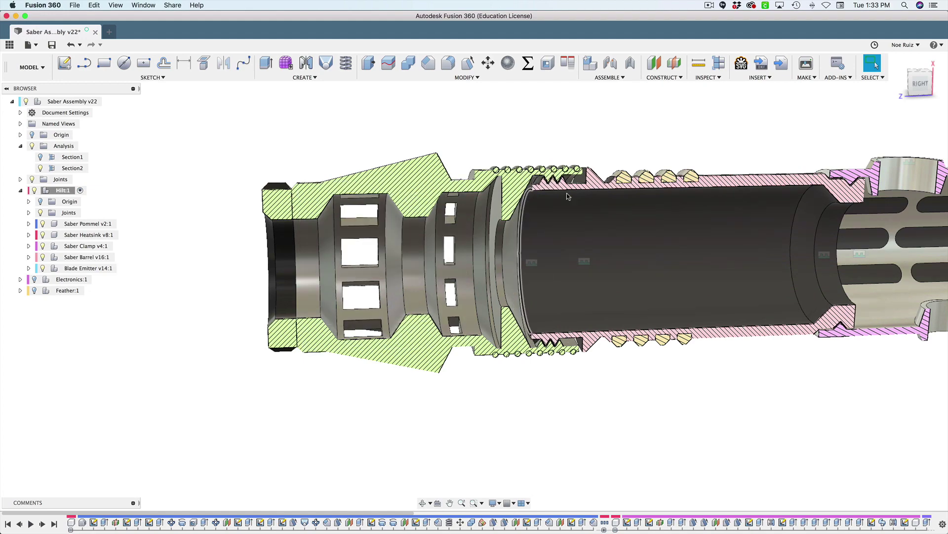
middle_click_drag(567, 195, 34, 244)
middle_click_drag(888, 238, 622, 272)
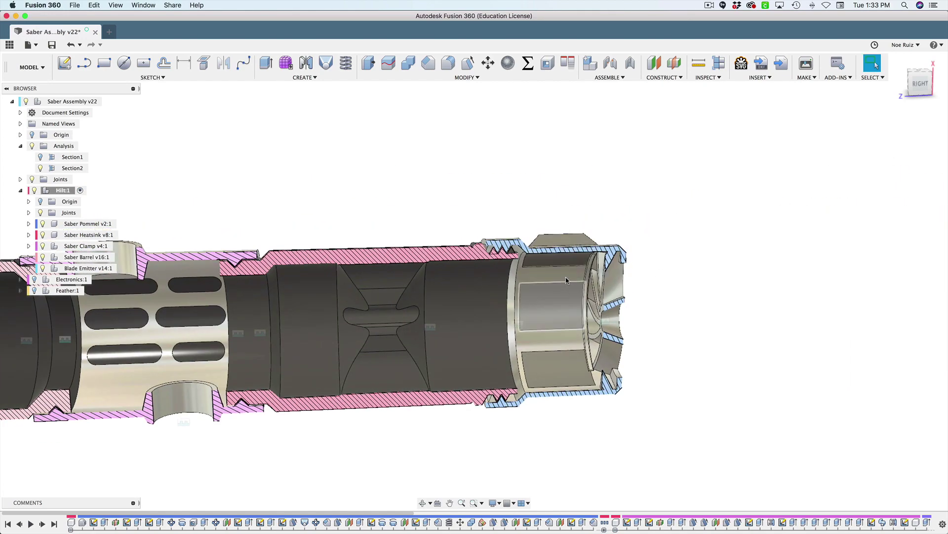
scroll(566, 280, "down", 4)
scroll(521, 212, "left", 8)
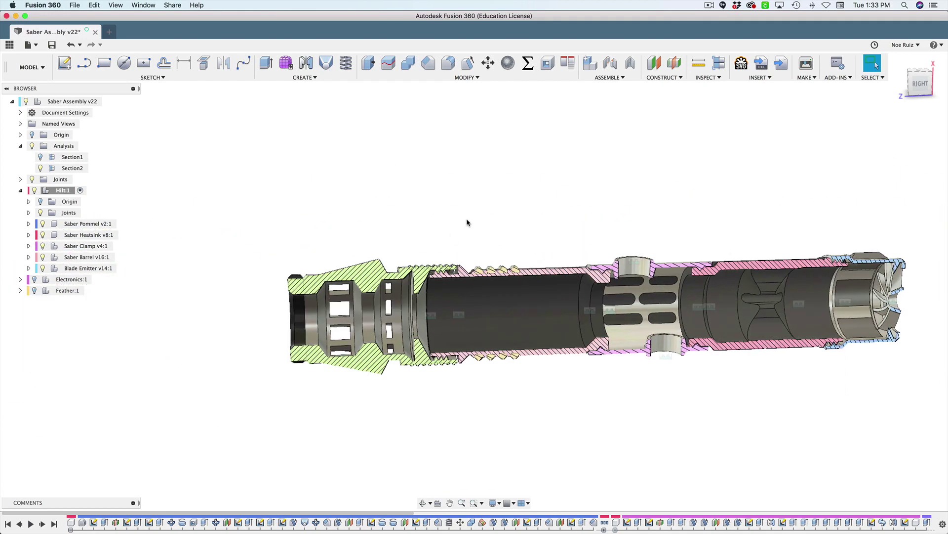
Hide the other hilt components so only the sectioned Blade Emitter is shown, and activate the Blade Emitter
scroll(368, 276, "up", 5)
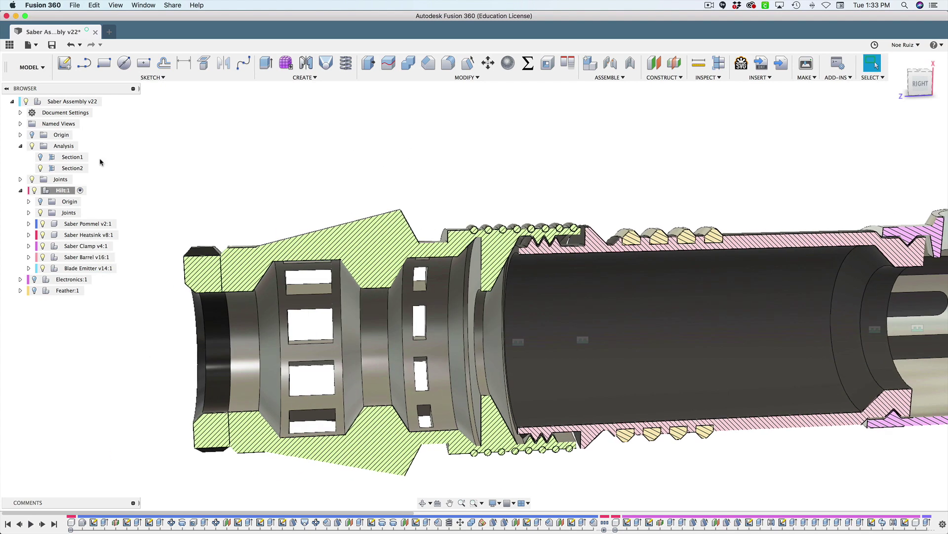
left_click(43, 257)
left_click(43, 247)
left_click(43, 237)
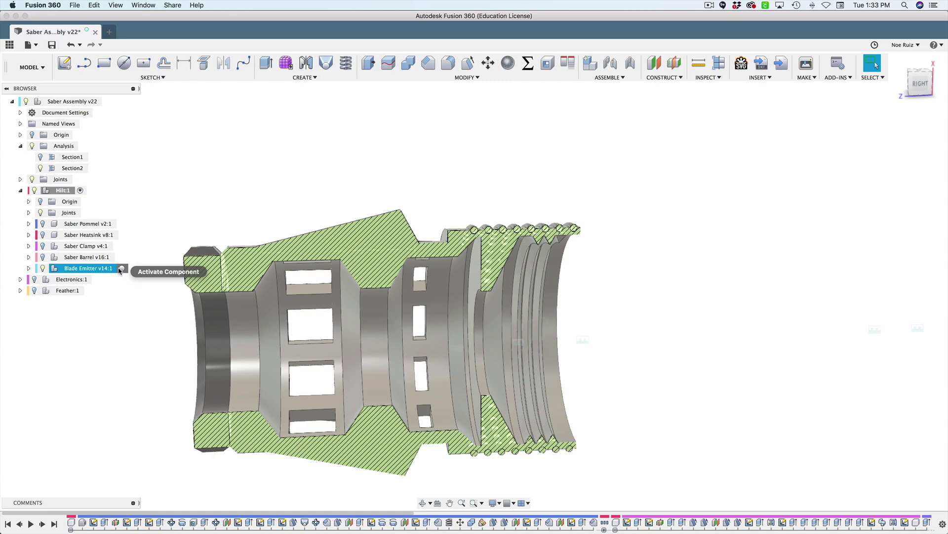
left_click(125, 269)
Examine the Blade Emitter's threaded end in section, selecting the flat rim face at its opening
mouse_move(651, 339)
middle_mouse_down("shift")
mouse_move(743, 377)
mouse_move(734, 372)
middle_mouse_up("shift")
left_click(898, 64)
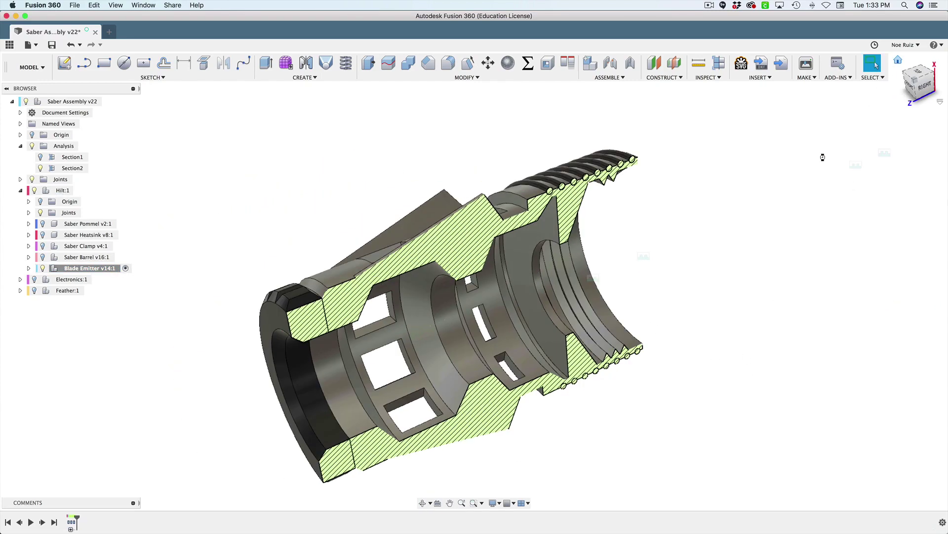
middle_click_drag(824, 155, 640, 271, "shift")
scroll(542, 157, "up", 5)
left_click(600, 301)
scroll(599, 301, "down", 1)
scroll(600, 301, "down", 5)
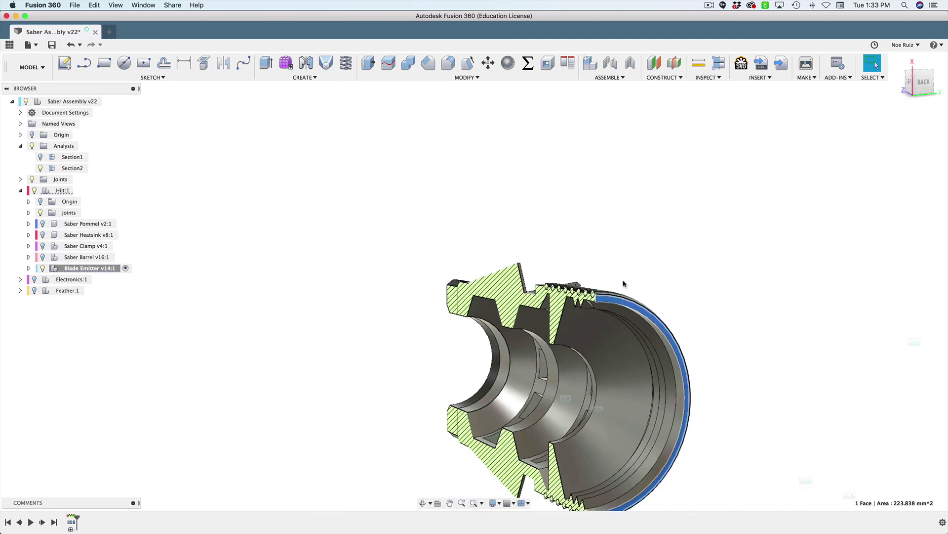
middle_click_drag(674, 221, 642, 162)
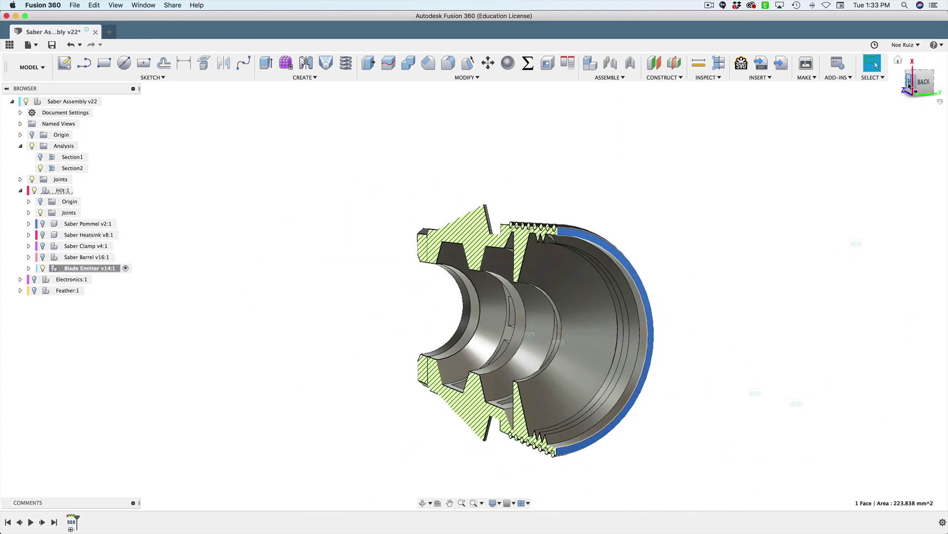
View the Blade Emitter's cross-section upright from the Right view and inspect its angled interior faces, checking the distance between two of them
left_click(910, 85)
left_click(939, 70)
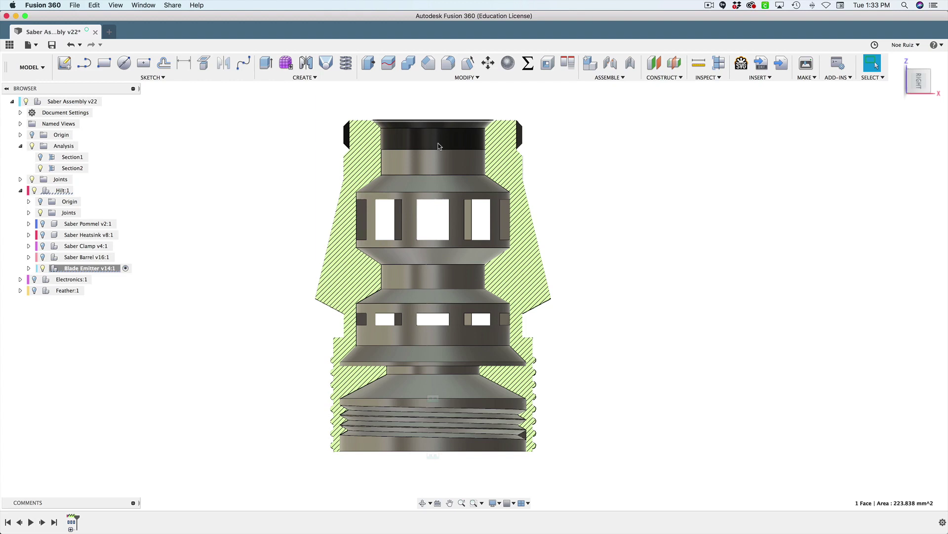
left_click(388, 388)
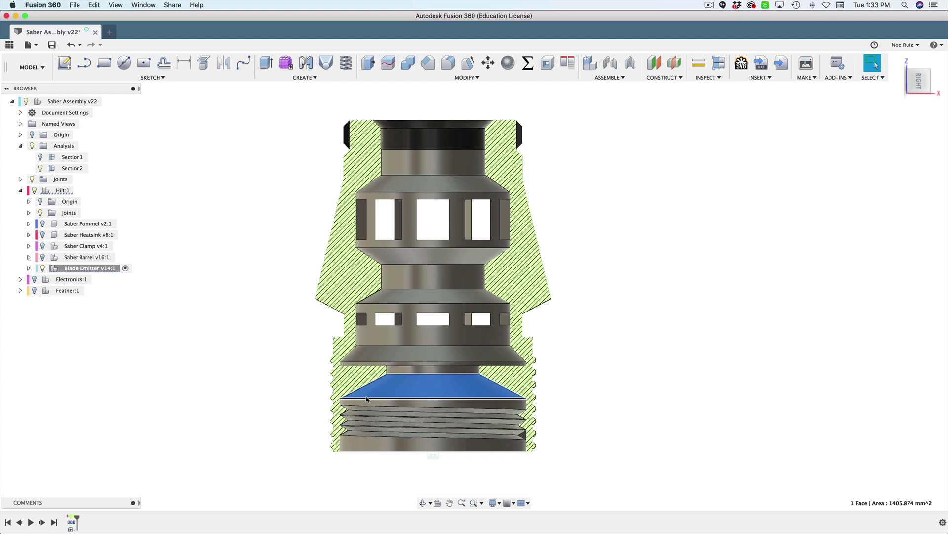
left_click(573, 411)
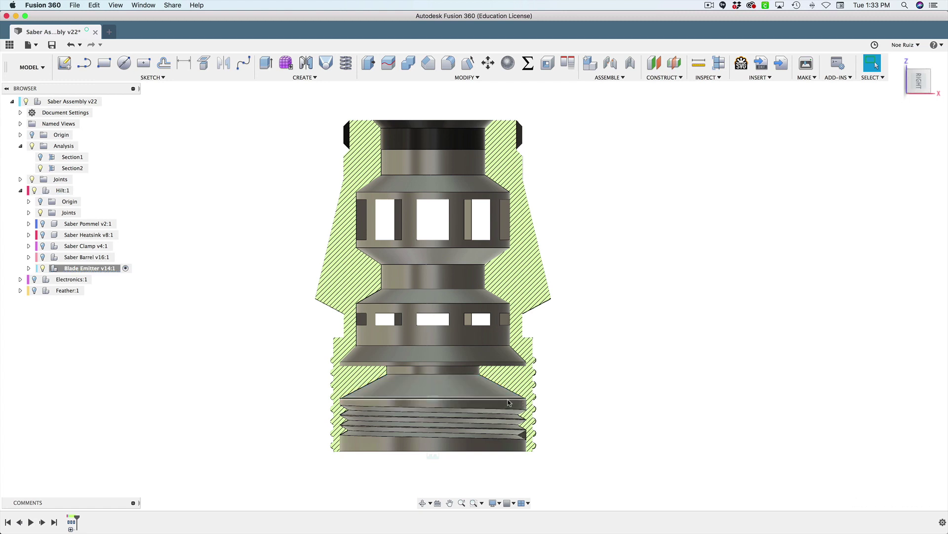
scroll(484, 378, "up", 3)
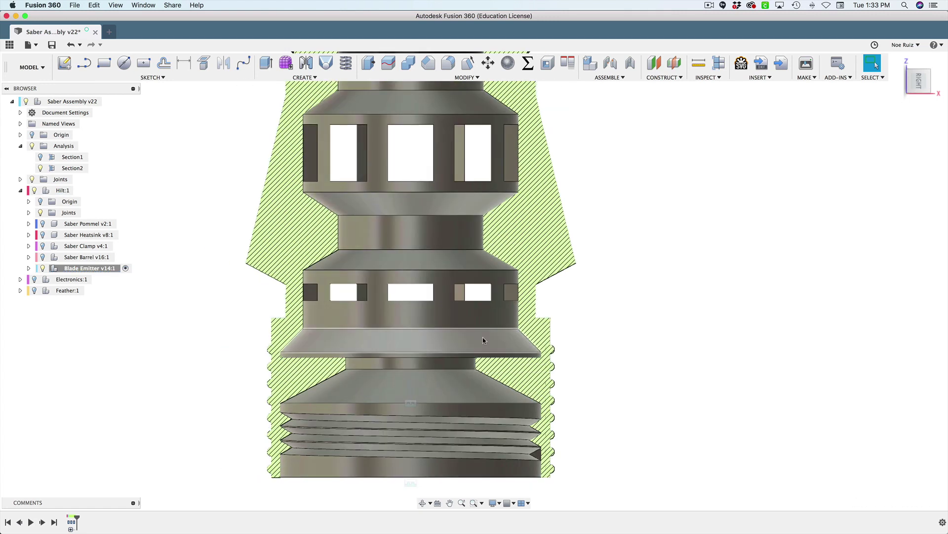
left_click(482, 338)
left_click(395, 254, "shift")
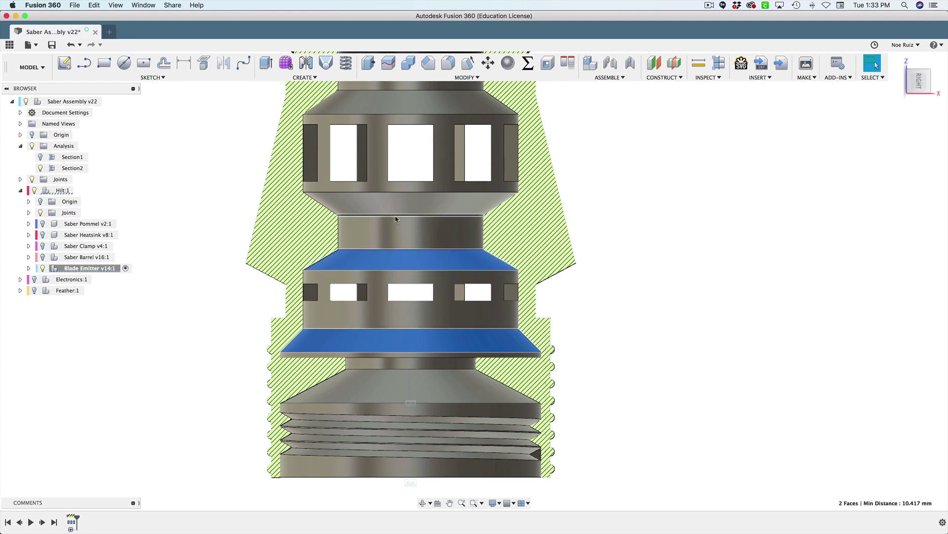
left_click(398, 204)
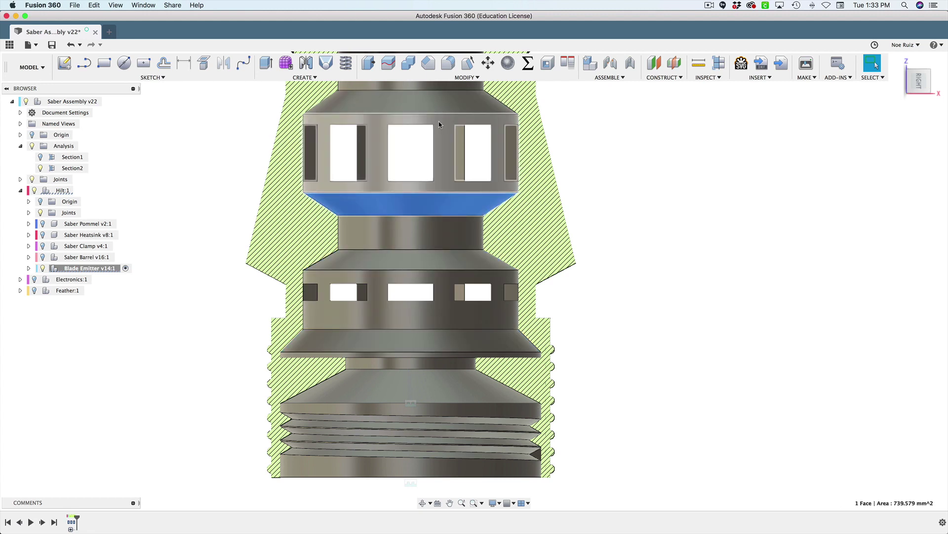
Inspect the upper inside face of a small rectangular slot in the Blade Emitter's wall from the outside
middle_click_drag(620, 159, 649, 315)
scroll(618, 301, "down", 4)
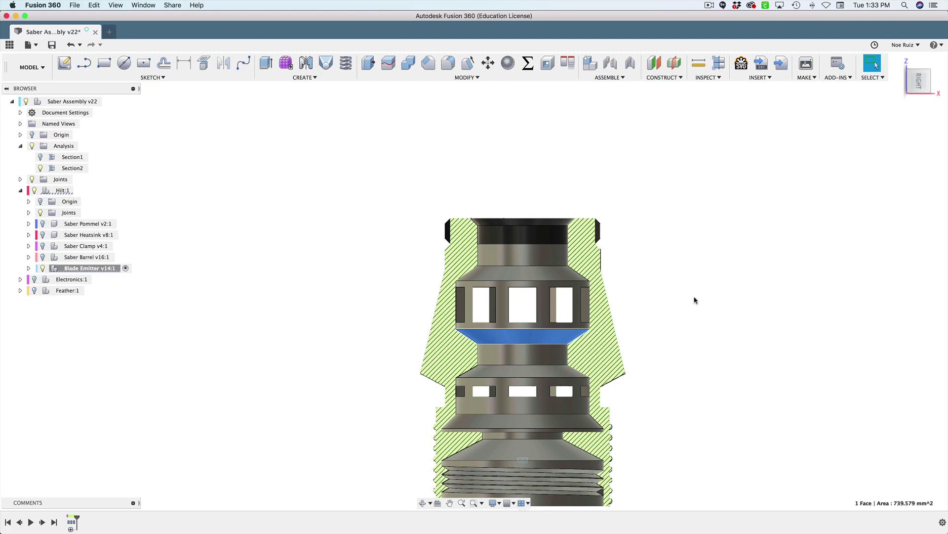
middle_click_drag(621, 434, 622, 336, "shift")
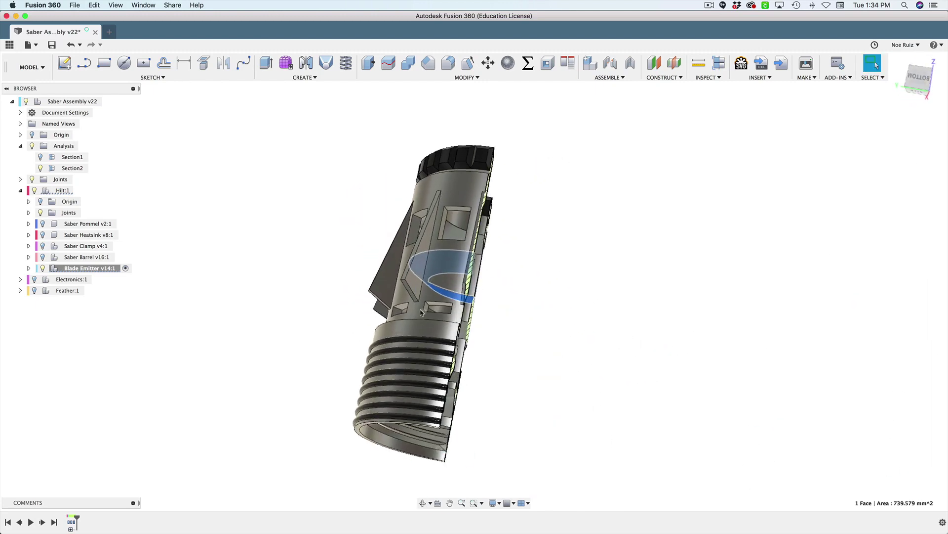
scroll(446, 295, "up", 6)
left_click(445, 295)
scroll(446, 295, "down", 3)
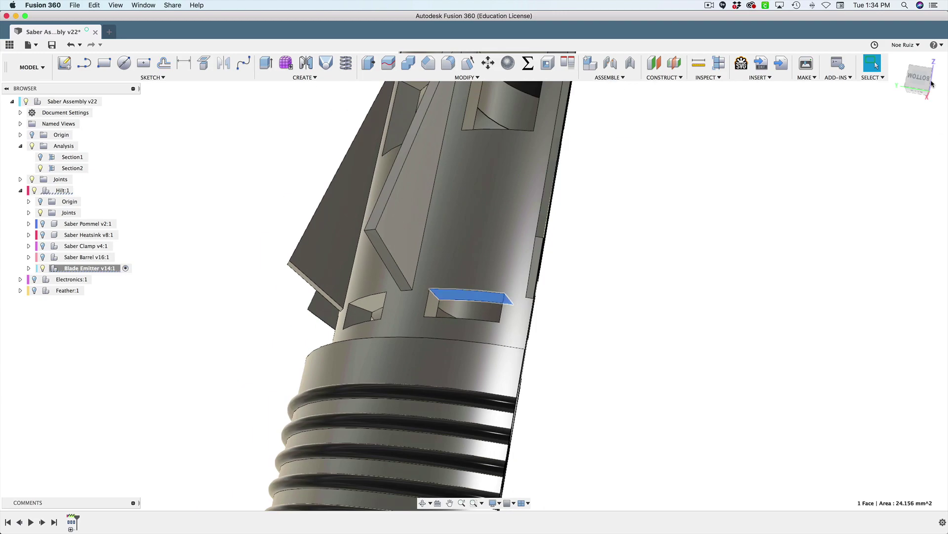
left_click(899, 61)
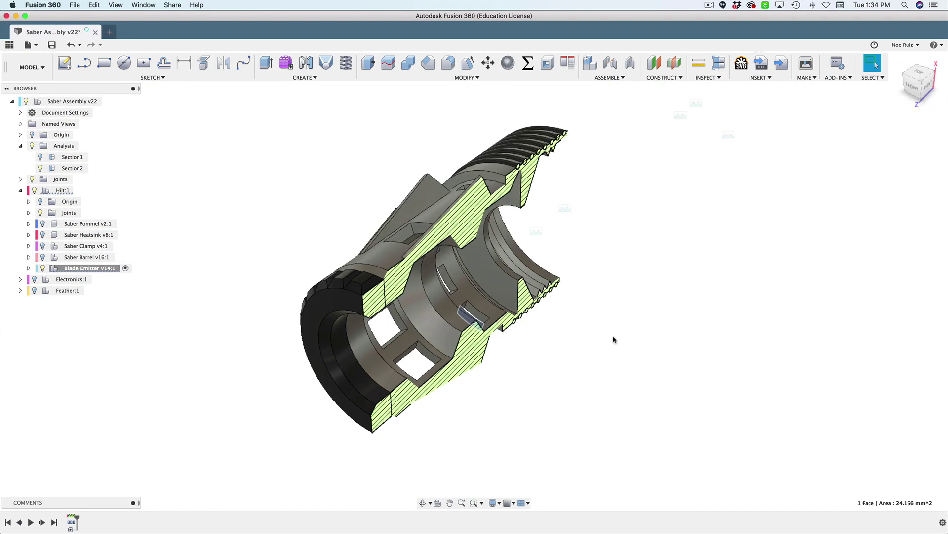
Examine the rectangular cutouts around the Blade Emitter and measure the length of a small slot's edge
middle_click_drag(511, 394, 618, 415, "shift")
scroll(465, 270, "up", 6)
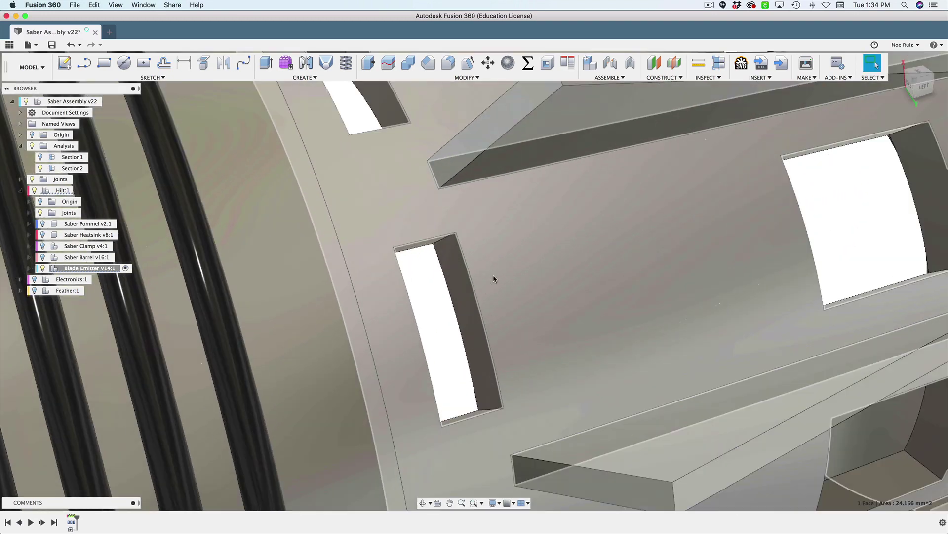
scroll(472, 319, "down", 2)
scroll(471, 318, "down", 2)
middle_click_drag(471, 318, 466, 387, "shift")
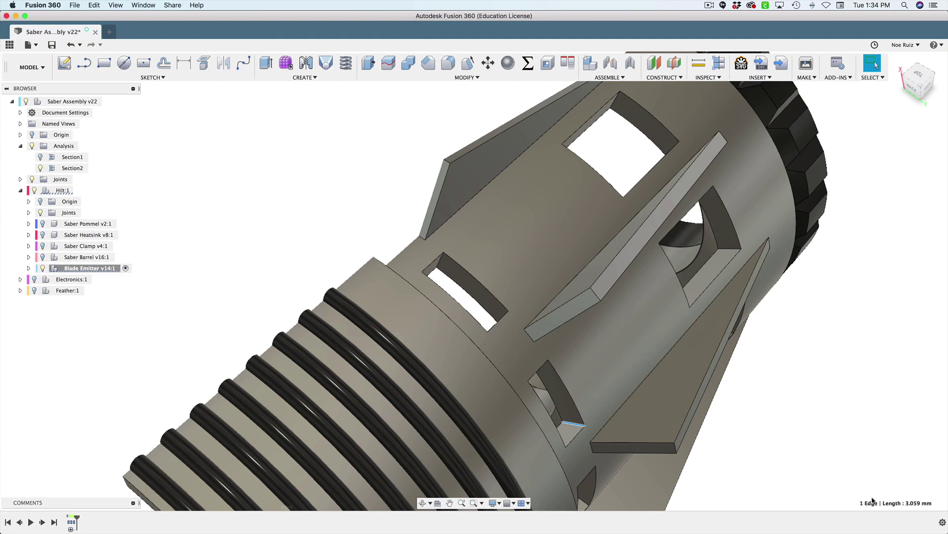
Examine the triangular fins on the outside of the Blade Emitter, selecting one fin's side face
scroll(778, 417, "down", 5)
middle_click_drag(777, 417, 732, 376, "shift")
scroll(335, 263, "up", 3)
scroll(360, 249, "down", 3)
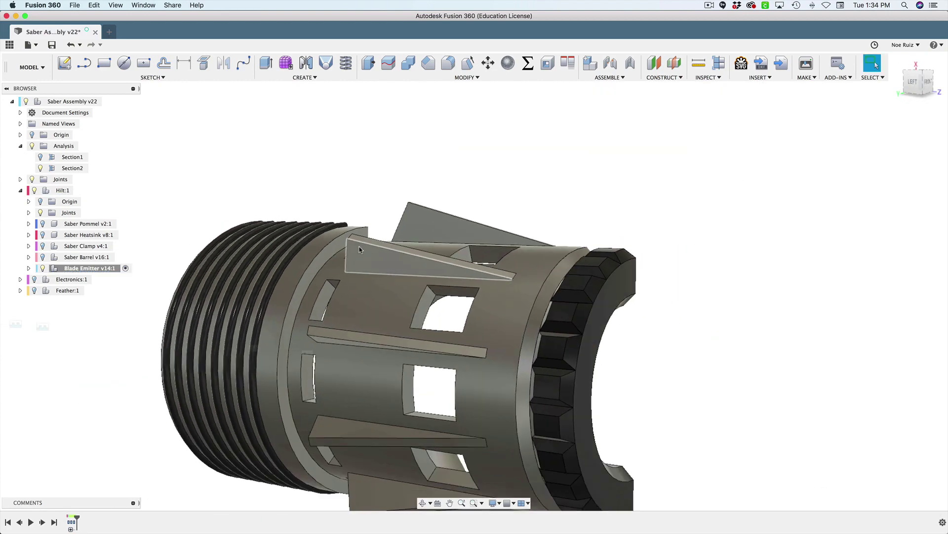
left_click(360, 249)
middle_click_drag(359, 249, 405, 221, "shift")
middle_click_drag(411, 136, 427, 138, "shift")
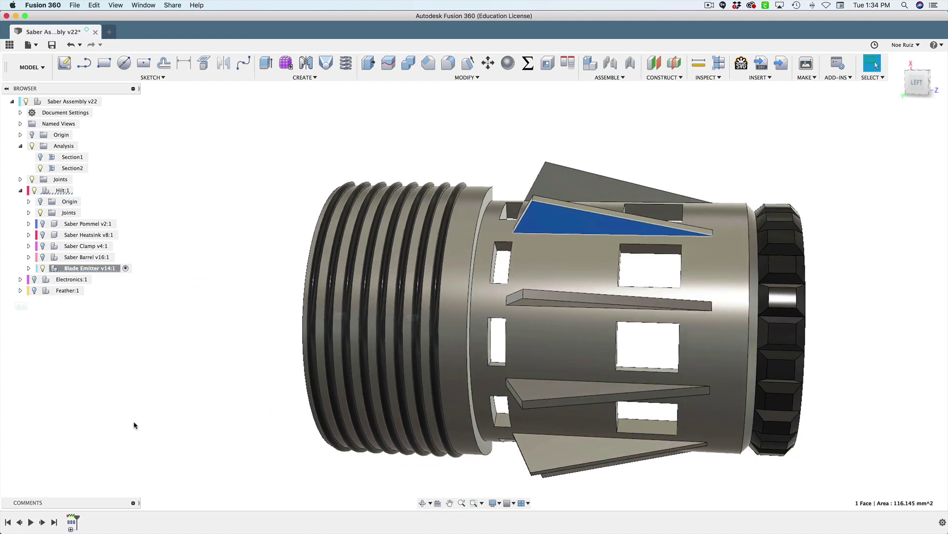
Isolate the Blade Emitter and review its timeline features, including the Blade 1in OD sketch
left_click(70, 529)
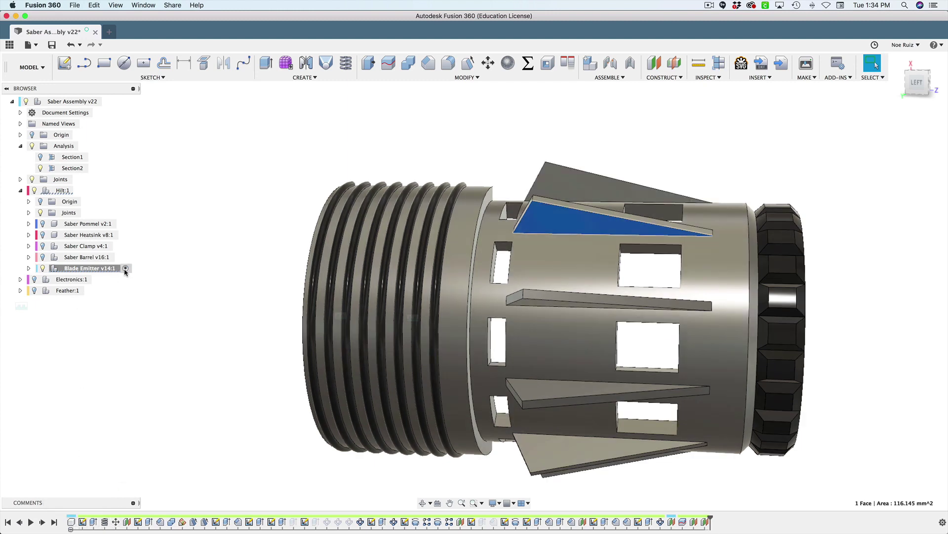
right_click(105, 269)
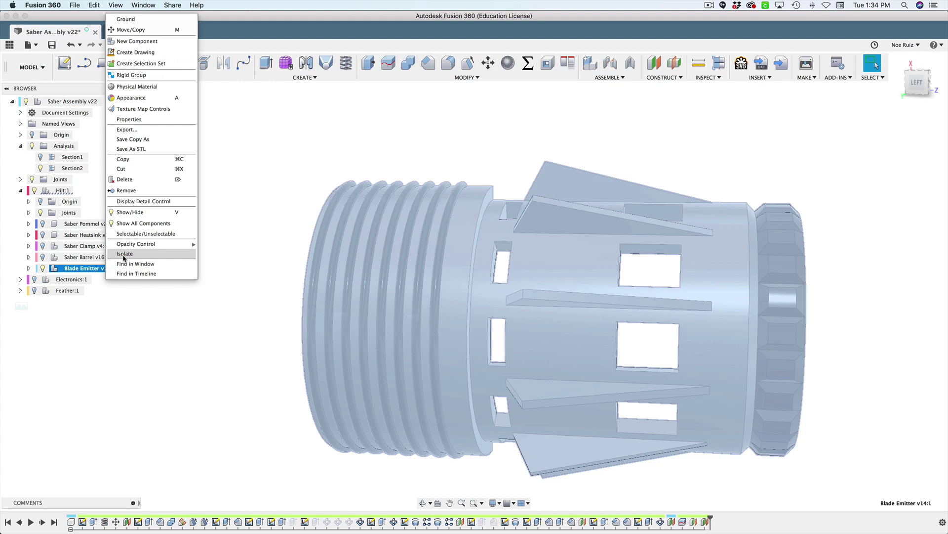
left_click(124, 254)
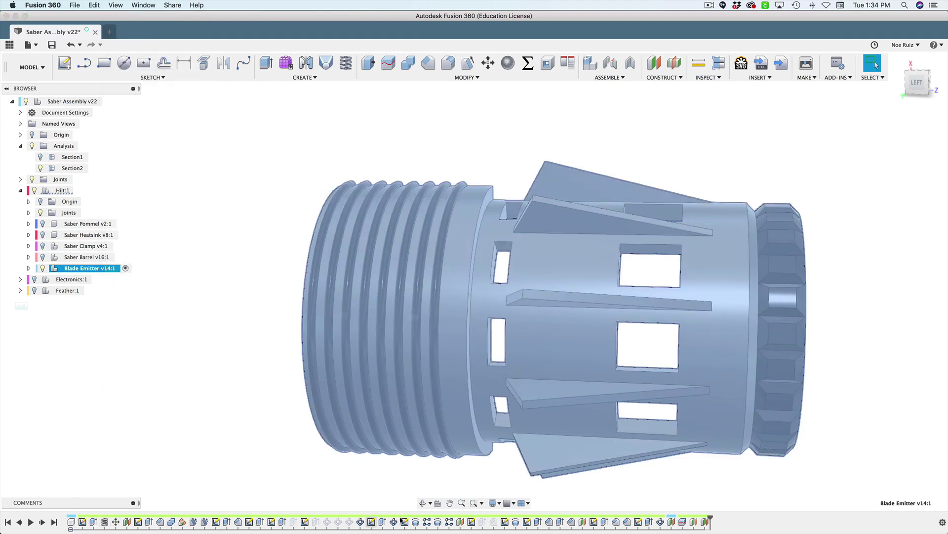
left_click(494, 522)
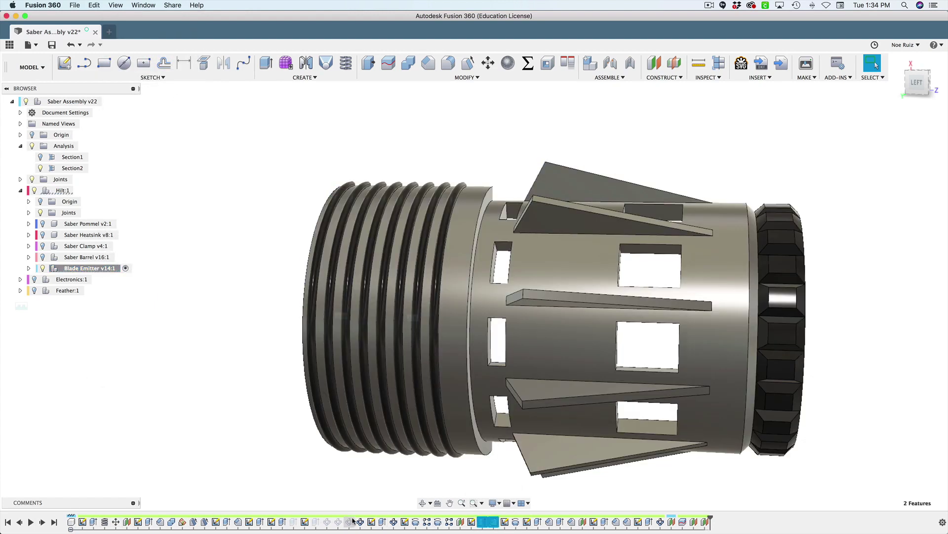
left_click(304, 522)
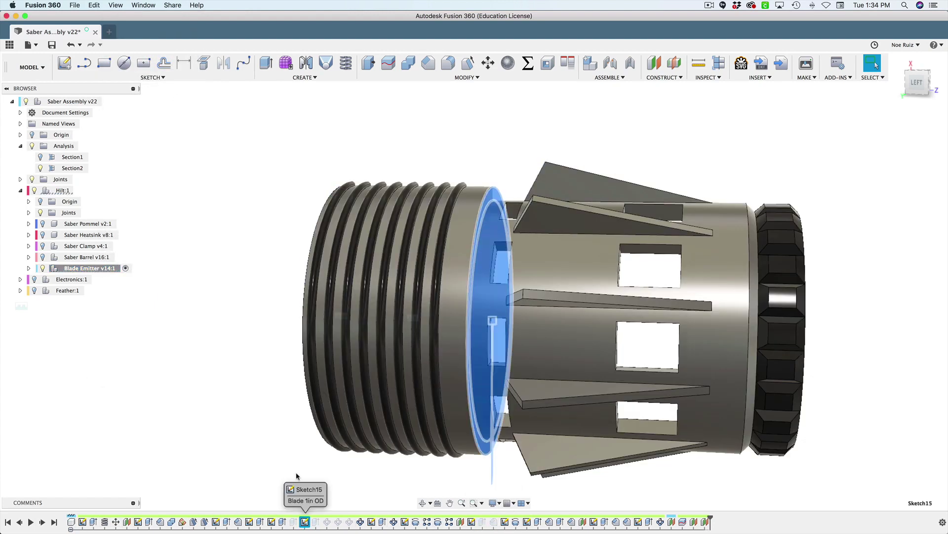
left_click(191, 449)
Show the Saber Barrel, Saber Clamp and Saber Heatsink again beside the Blade Emitter
scroll(203, 444, "down", 3)
middle_click_drag(203, 444, 357, 384)
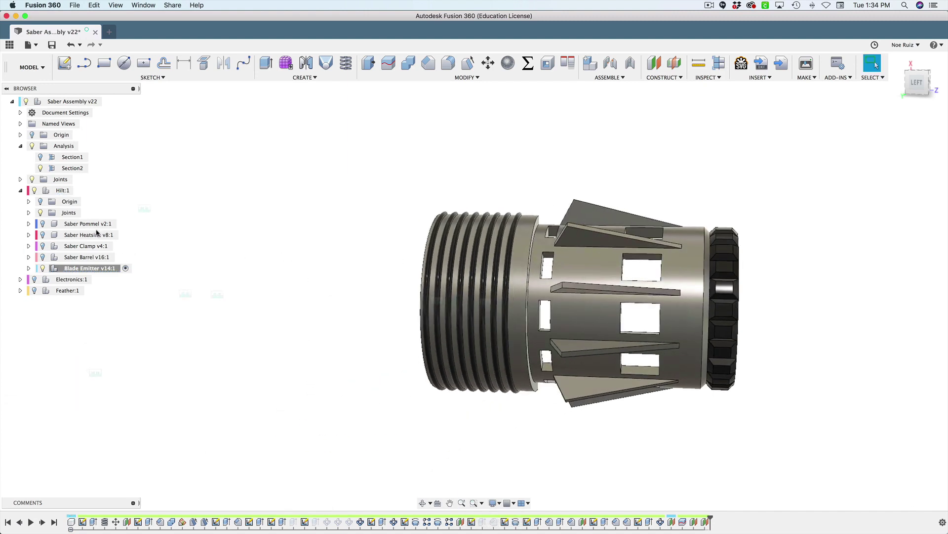
left_click(41, 257)
left_click(43, 235)
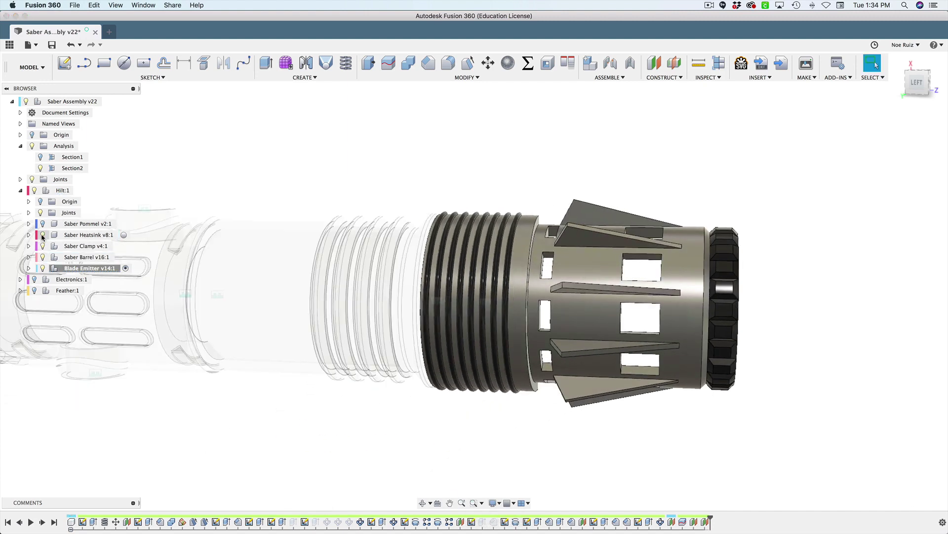
Show the Saber Pommel and activate the Hilt component to bring the complete hilt into solid view
left_click(42, 225)
left_click(79, 190)
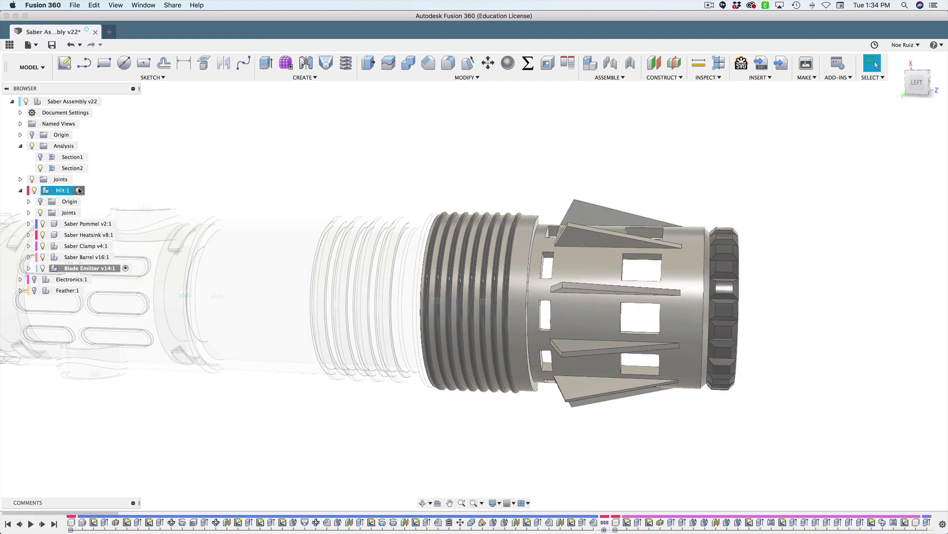
scroll(259, 130, "down", 3)
middle_click_drag(318, 123, 513, 221)
mouse_move(470, 203)
middle_mouse_down("shift")
mouse_move(453, 203)
mouse_move(481, 212)
mouse_move(483, 199)
middle_mouse_up("shift")
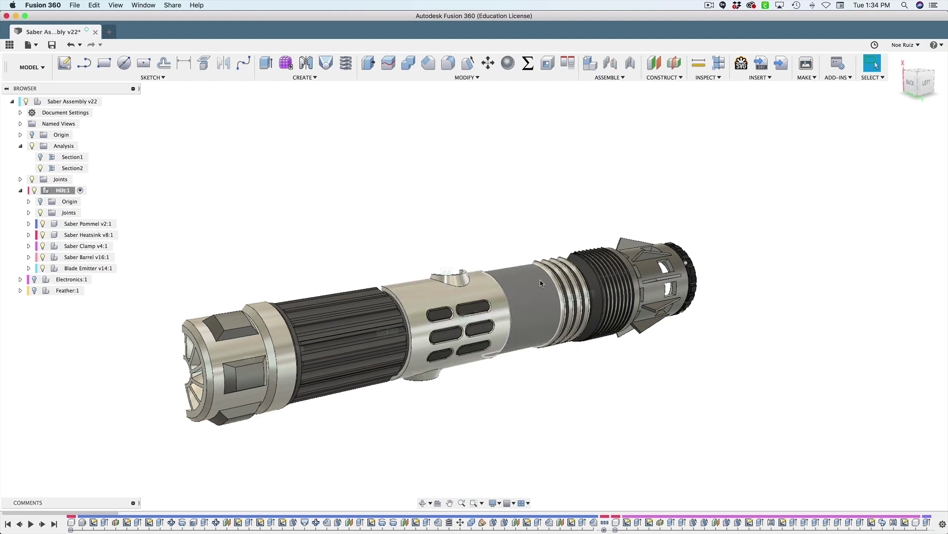
scroll(457, 306, "up", 5)
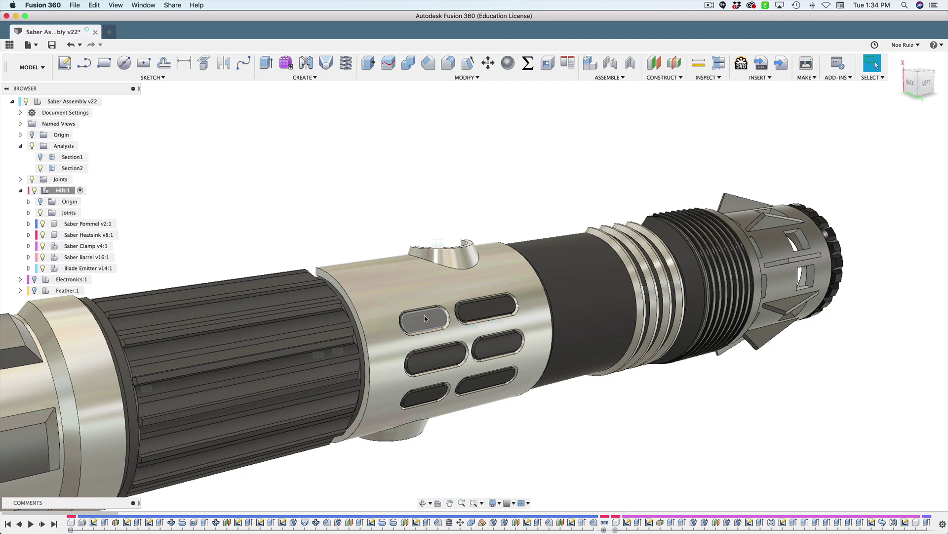
Activate and isolate the Saber Clamp, and turn off the Section2 analysis
right_click(99, 247)
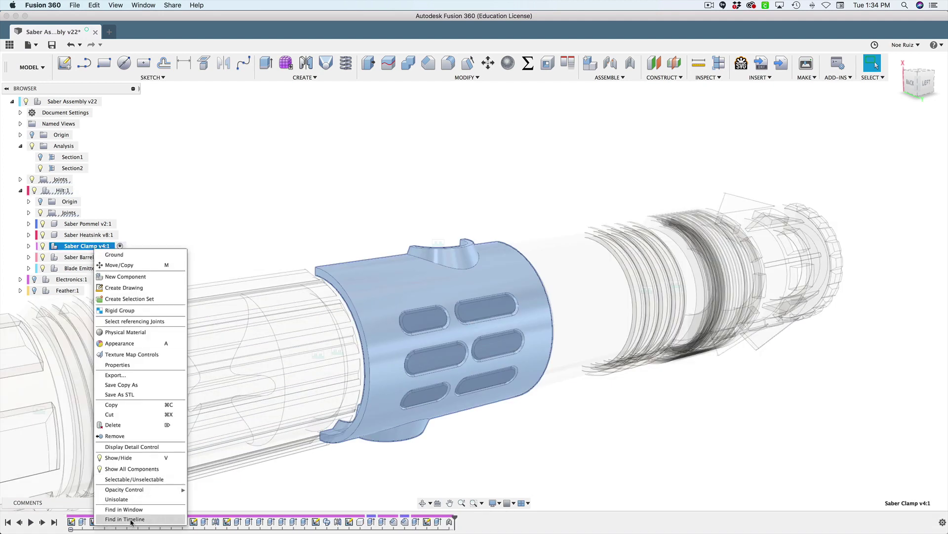
left_click(116, 499)
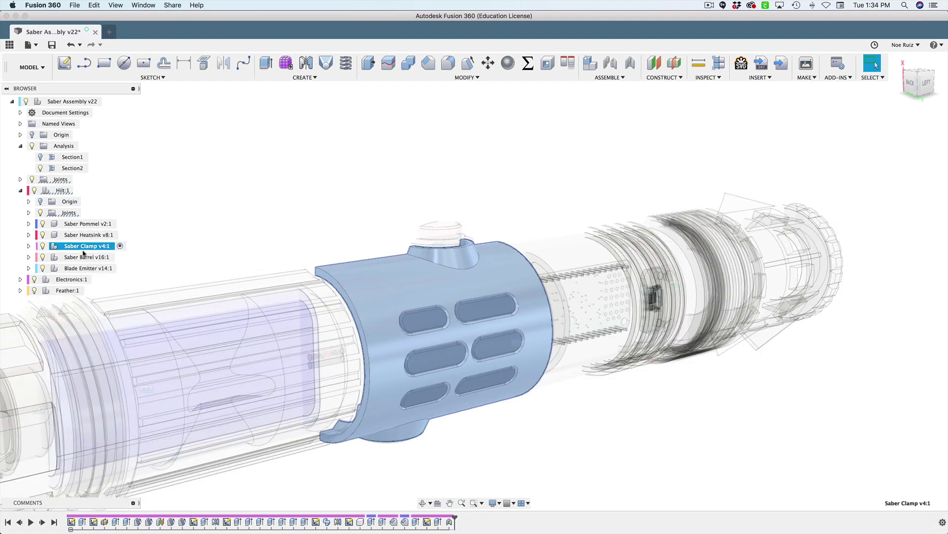
right_click(94, 247)
left_click(117, 498)
left_click(250, 309)
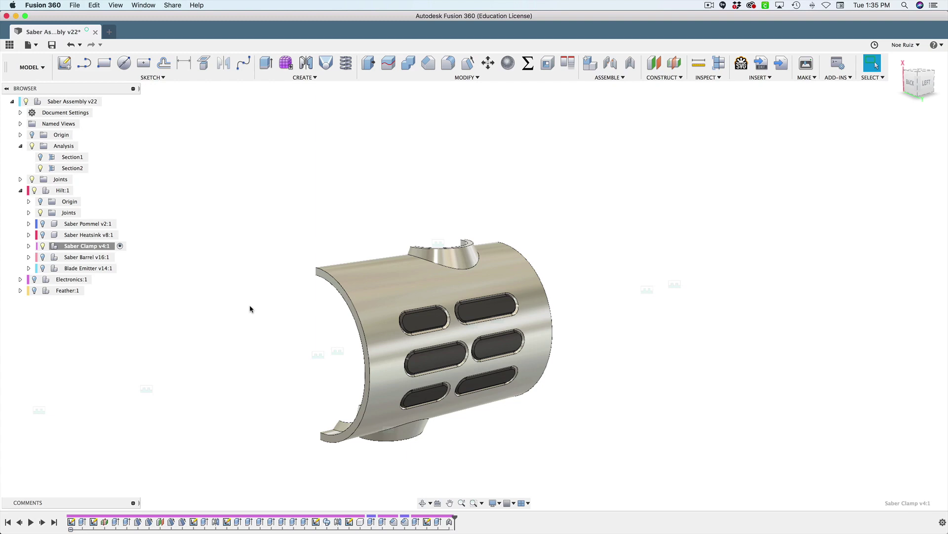
left_click(39, 168)
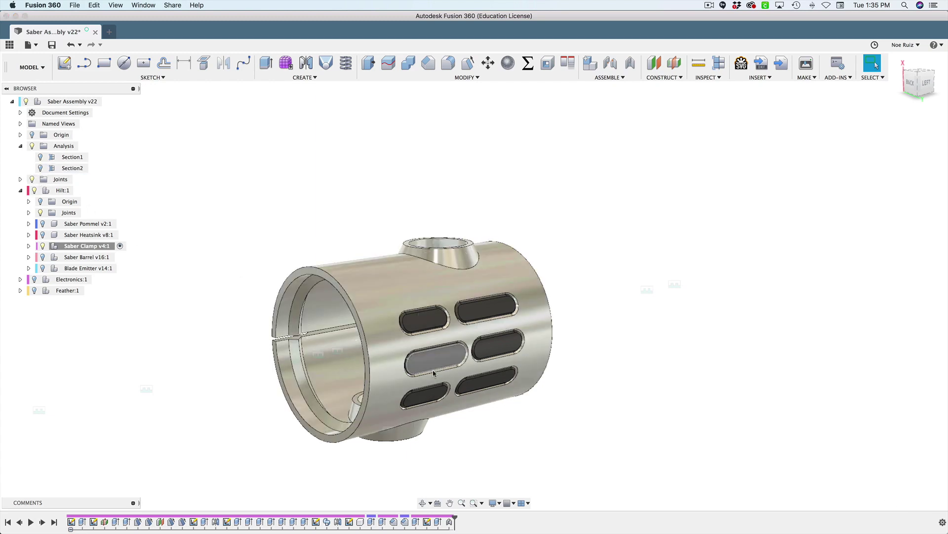
Examine the Saber Clamp's interior, round button openings and split screw tabs, and list the component's contents
middle_click_drag(601, 326, 711, 223, "shift")
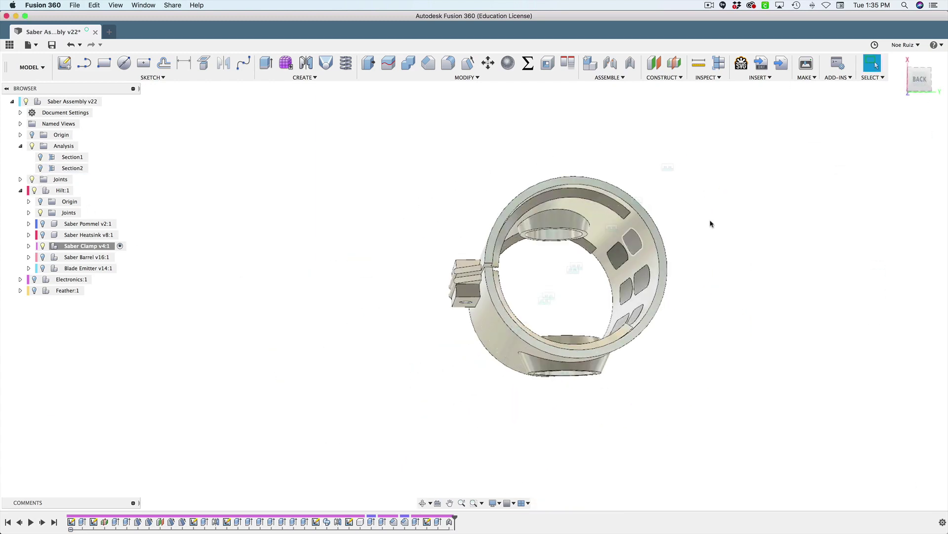
left_click(899, 59)
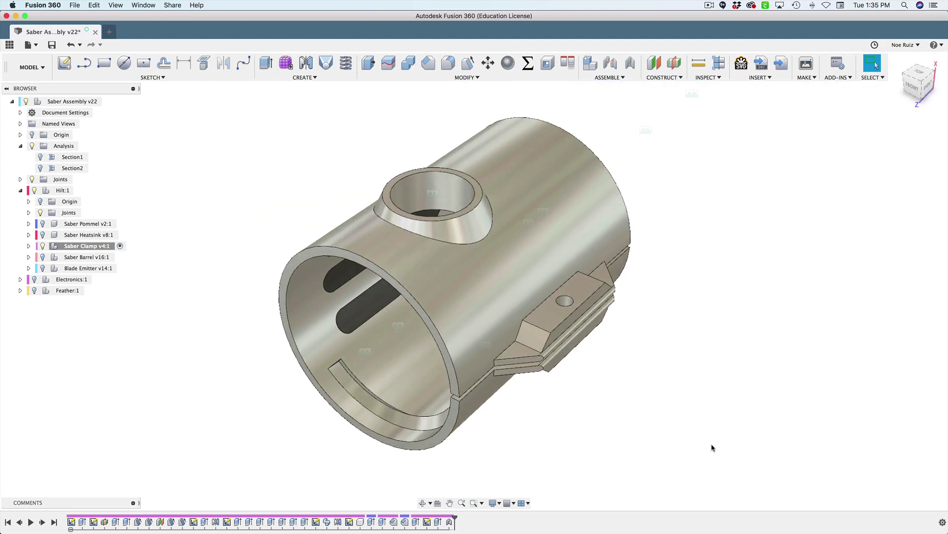
middle_click_drag(750, 398, 654, 341, "shift")
left_click(28, 246)
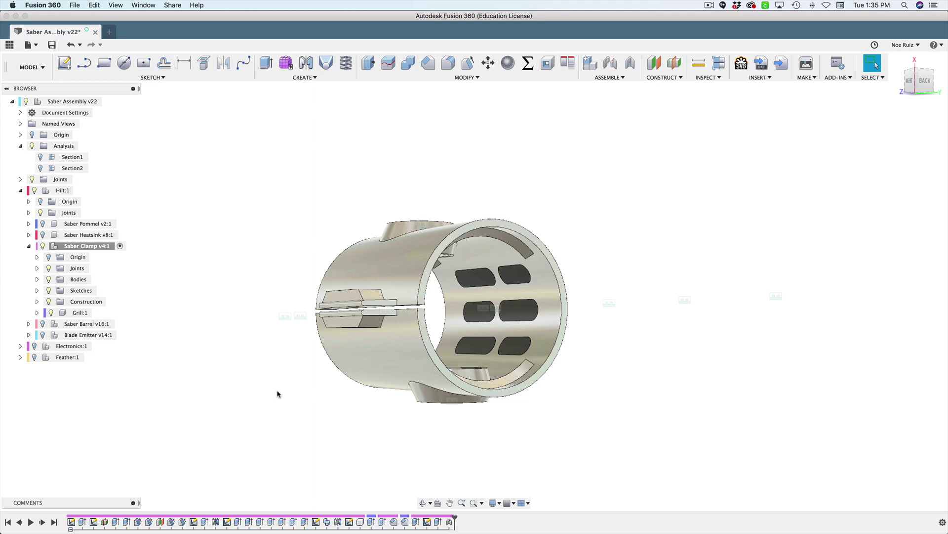
Combine the Saber Clamp's main body with its six grill bodies using the Join operation
type("s")
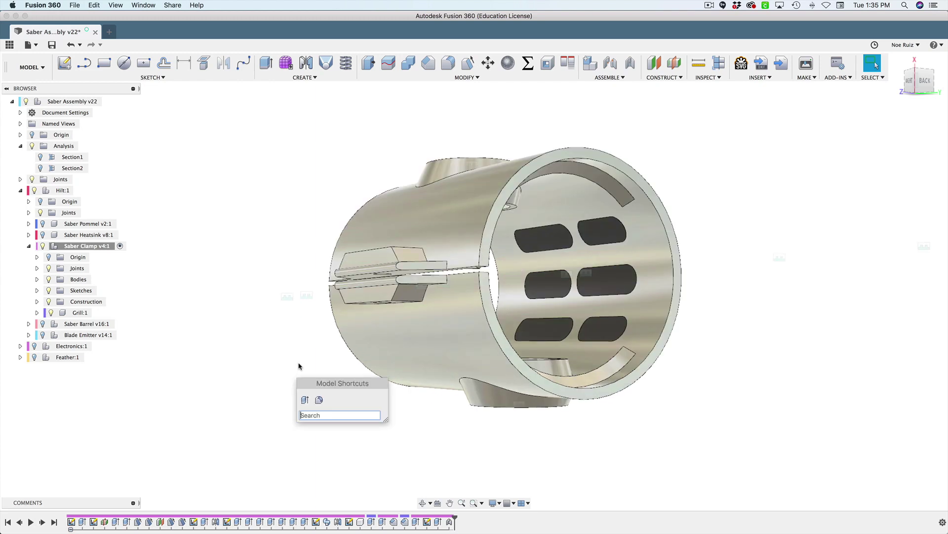
type("combine")
key("Return")
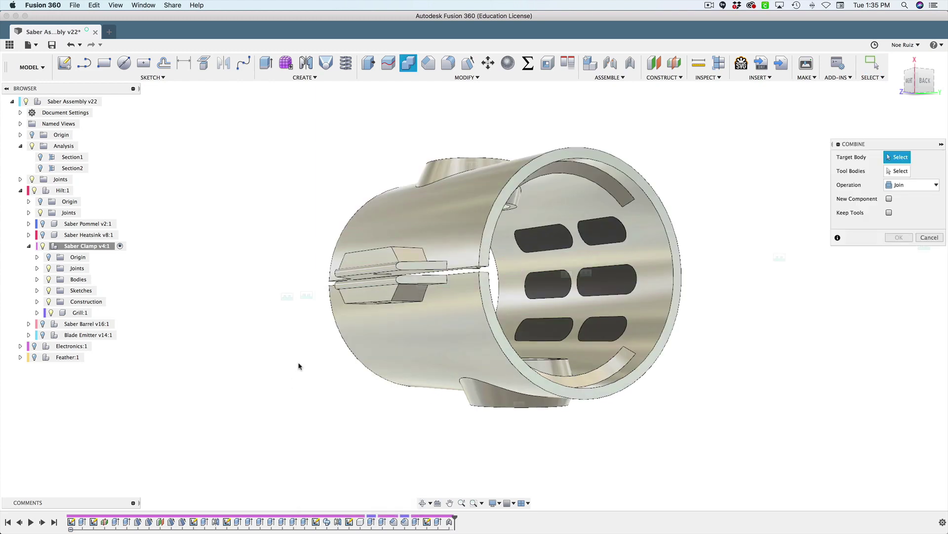
left_click(432, 211)
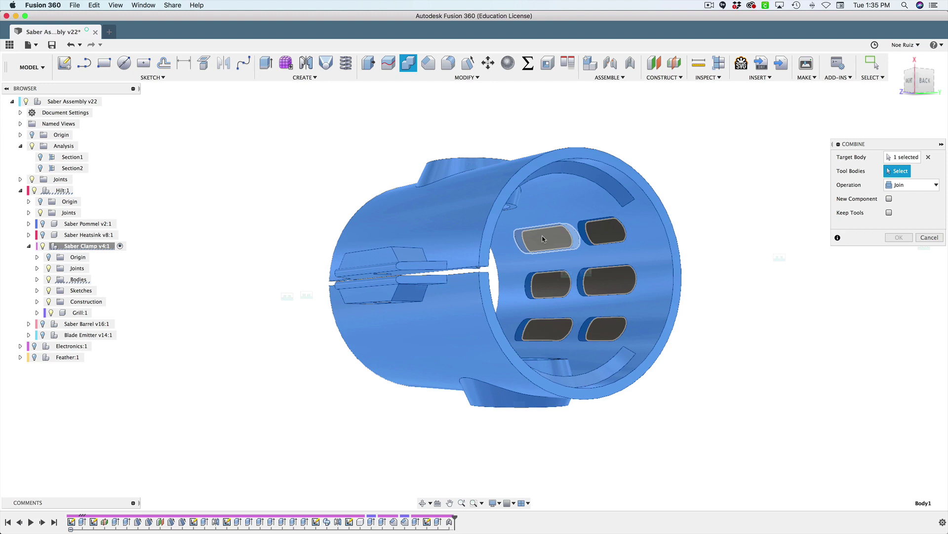
left_click(592, 236)
left_click(611, 290)
left_click(547, 288)
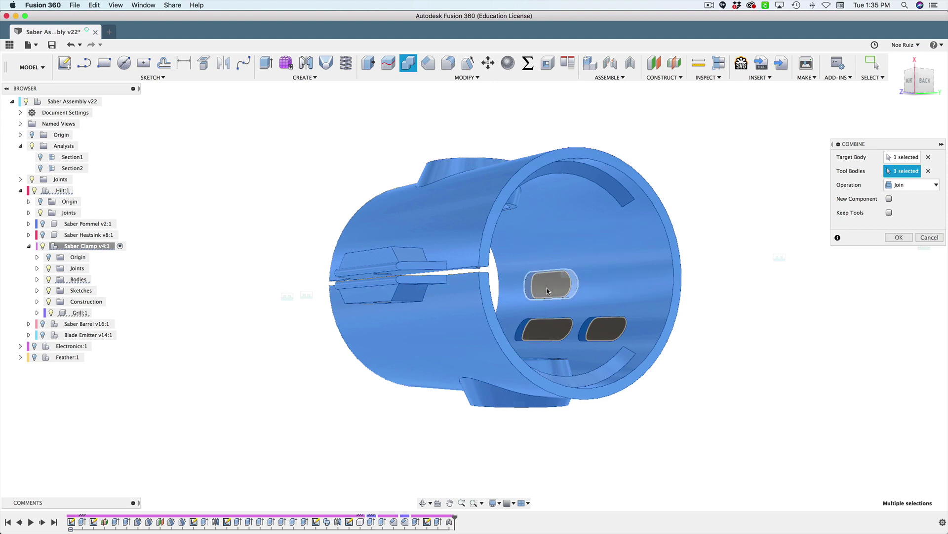
left_click(550, 326)
middle_click_drag(711, 200, 555, 243, "shift")
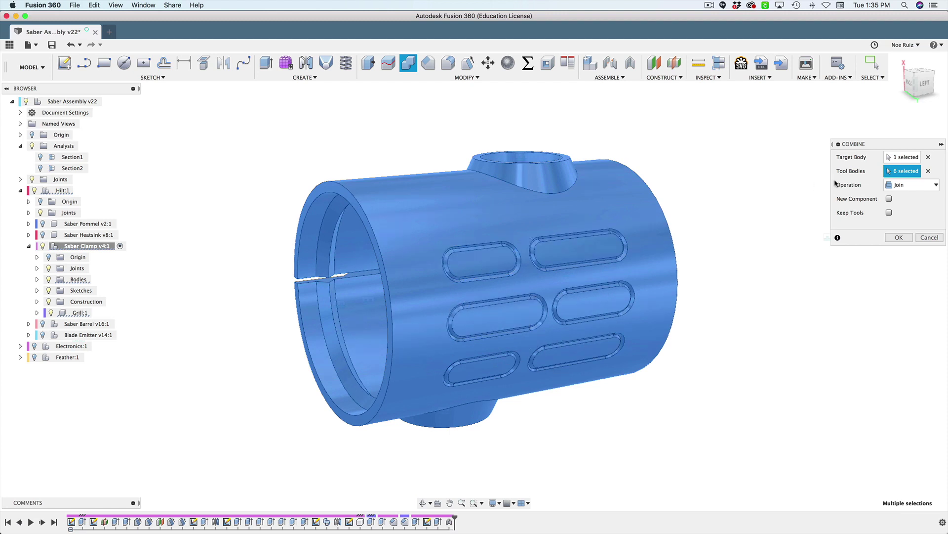
left_click(888, 186)
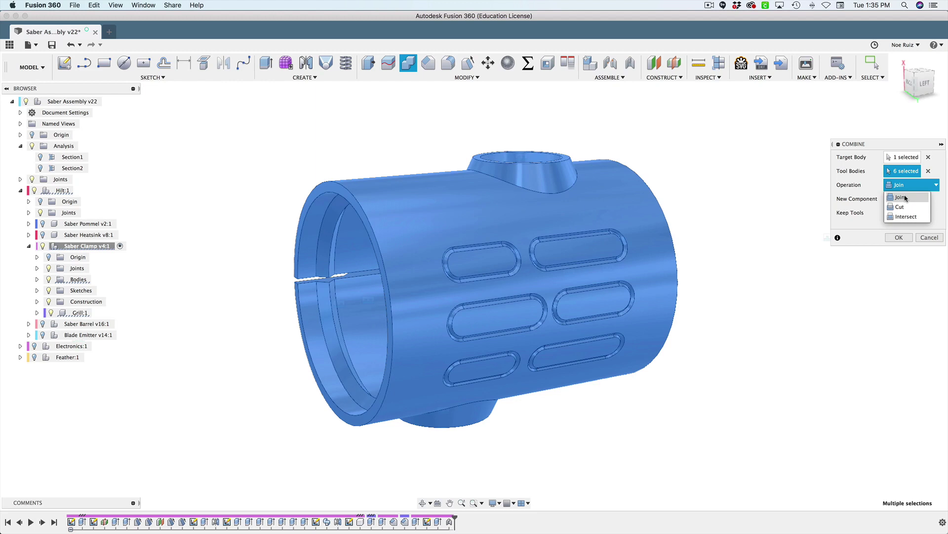
left_click(905, 198)
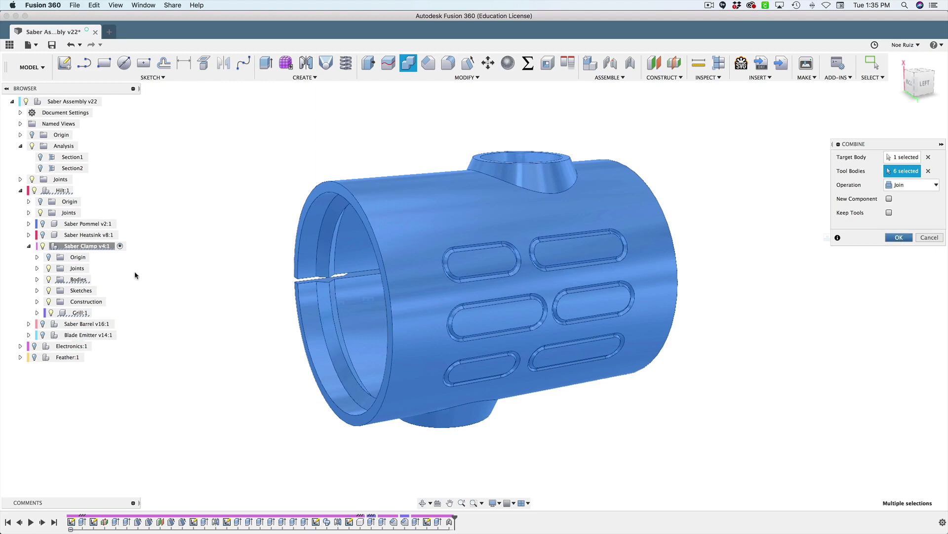
key("Return")
Open the Save As STL settings for the Saber Clamp's joined Body1 and cancel the export
left_click(37, 280)
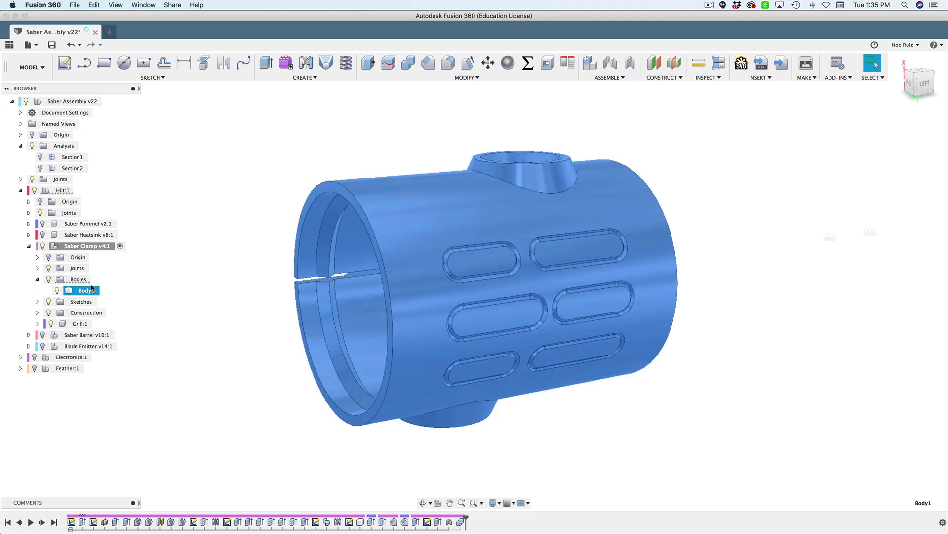
right_click(83, 291)
left_click(109, 395)
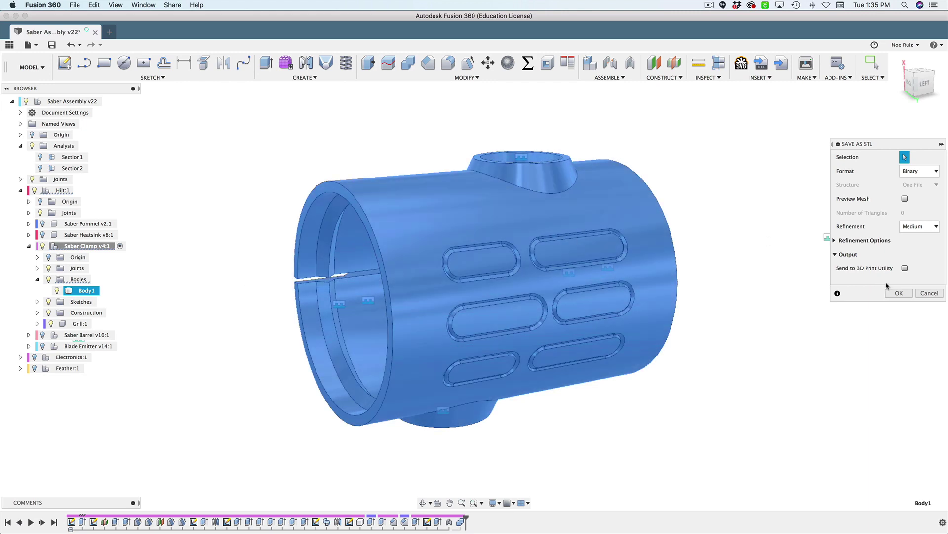
left_click(929, 293)
Undo the grill Combine, the Section2 visibility change and the Saber Clamp isolation
key("super+z")
key("super+z")
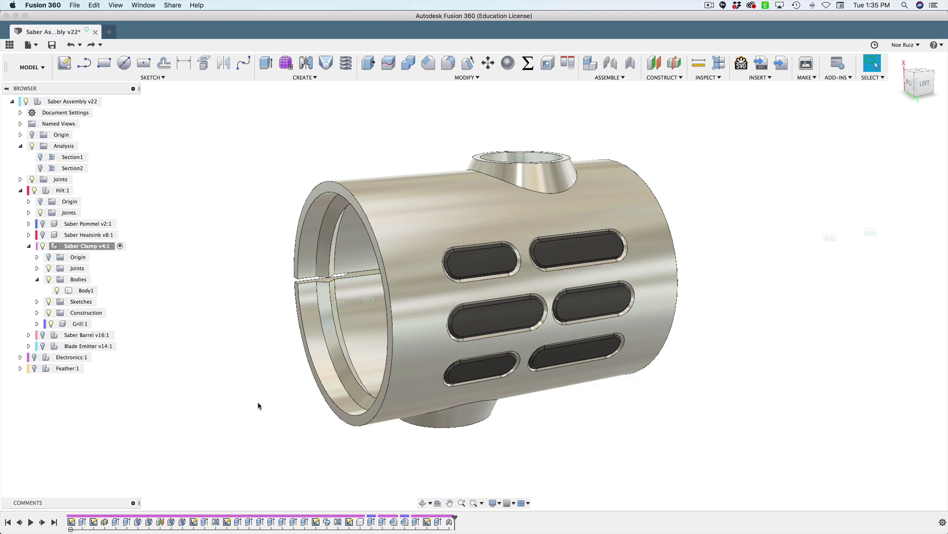
key("super+z")
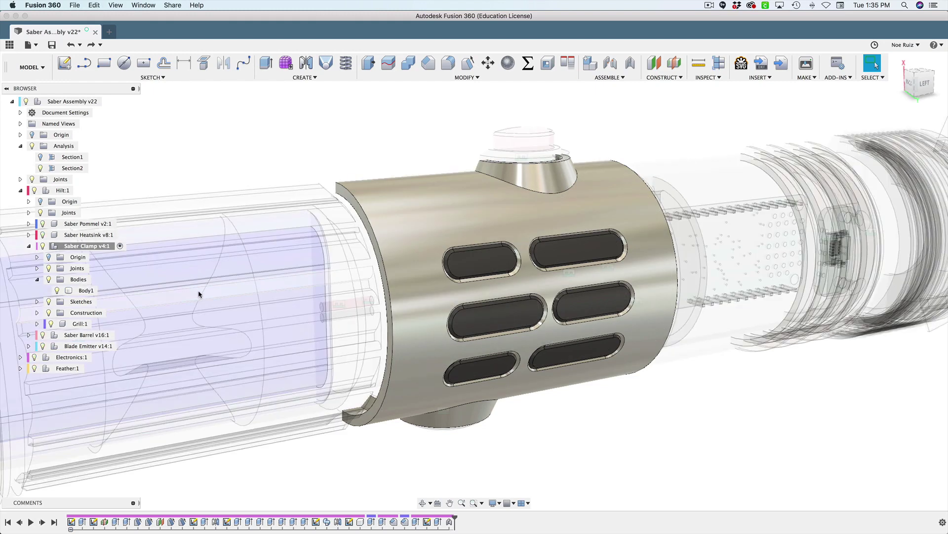
scroll(483, 248, "down", 3)
scroll(484, 247, "up", 3)
scroll(484, 247, "down", 2)
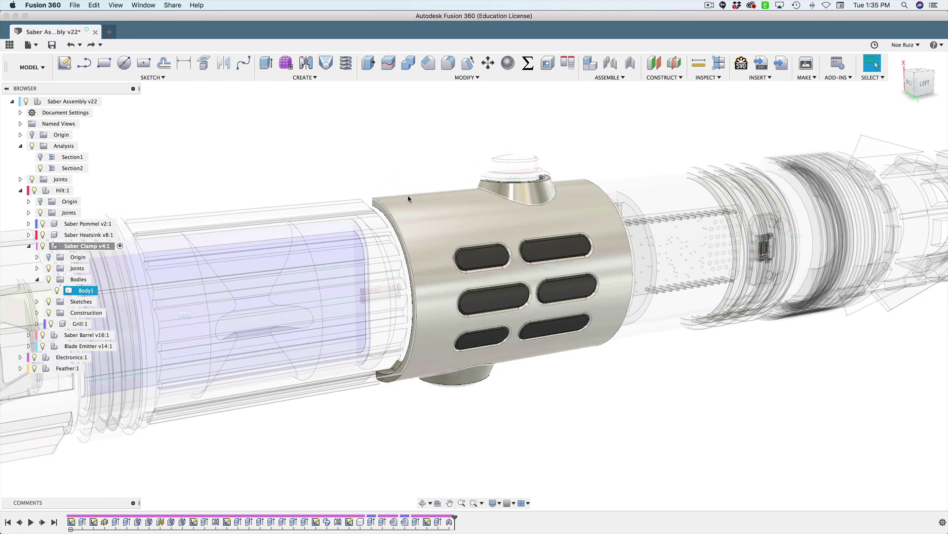
Hide the Saber Pommel, Saber Heatsink, Saber Barrel and Blade Emitter, leaving the Saber Clamp and electronics shown
left_click(43, 235)
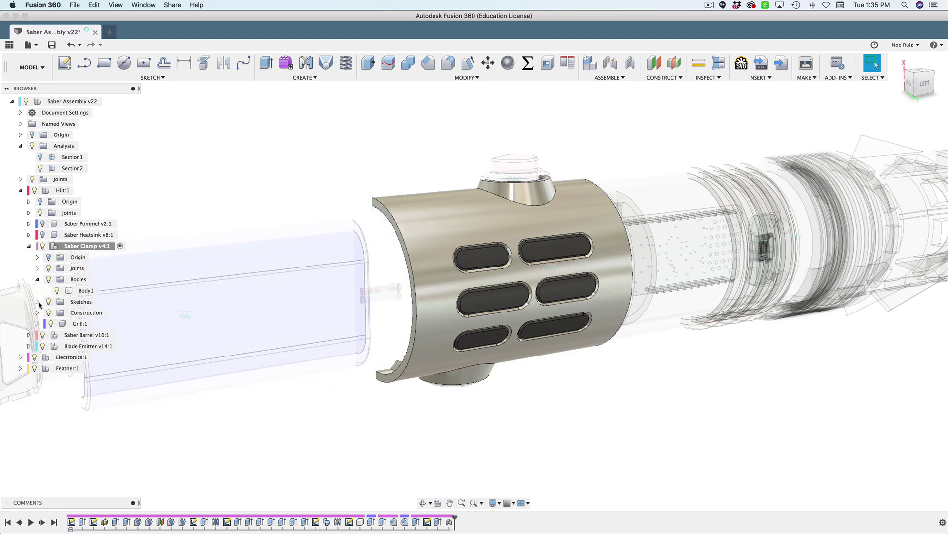
left_click(28, 246)
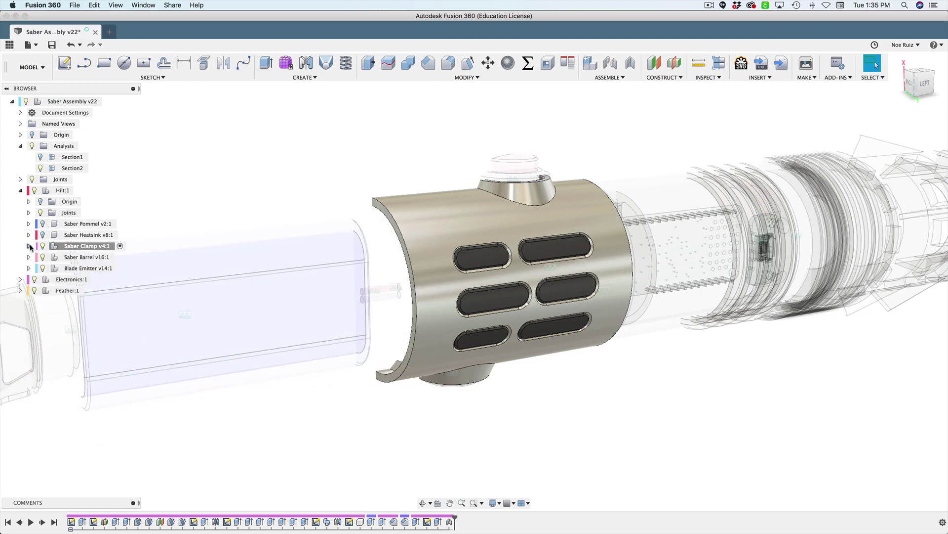
left_click(42, 257)
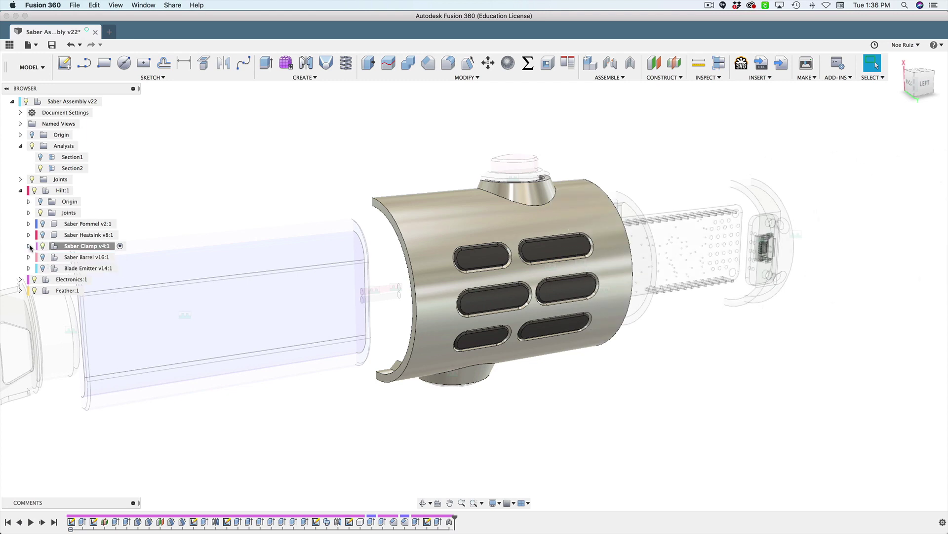
left_click(29, 246)
Open the Save As STL settings for the Saber Clamp's Body1 and for the Grill component, cancelling both exports
right_click(87, 290)
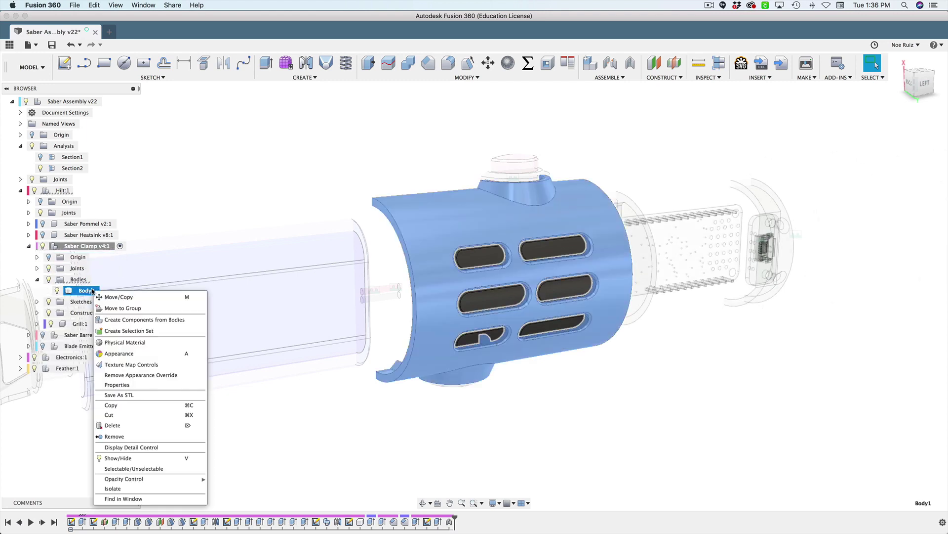
left_click(130, 395)
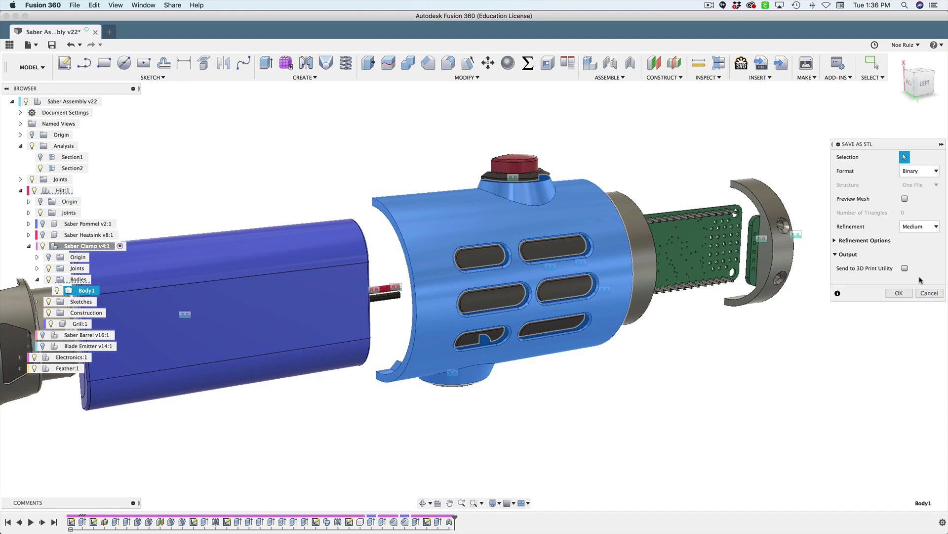
left_click(930, 294)
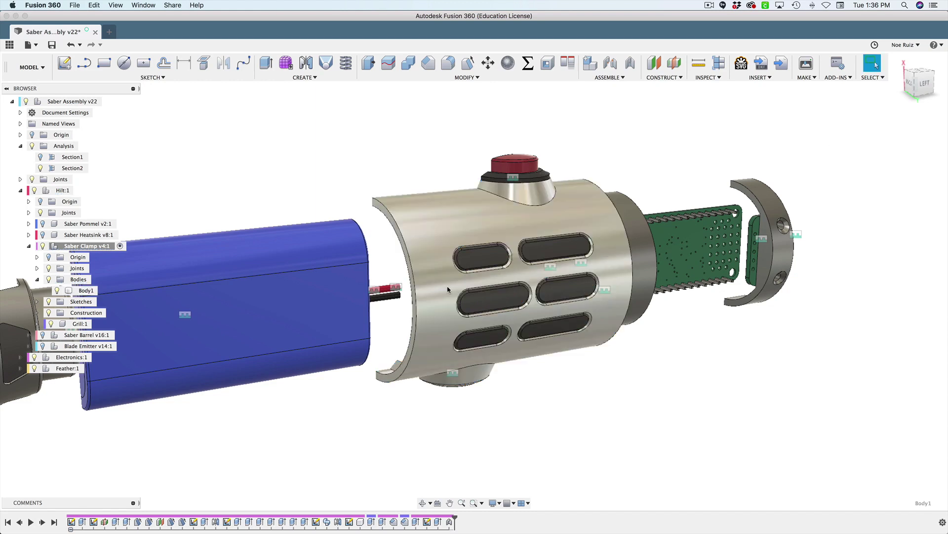
right_click(79, 325)
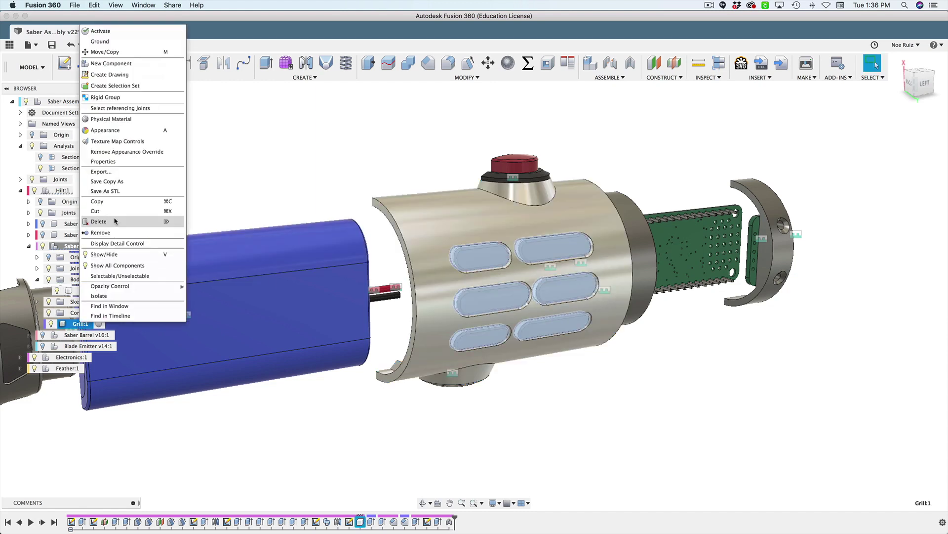
left_click(117, 192)
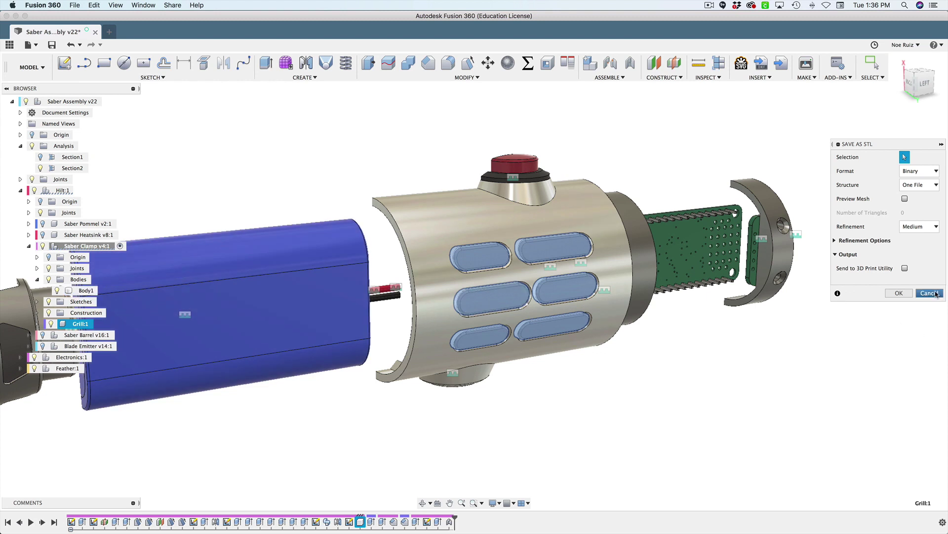
left_click(929, 293)
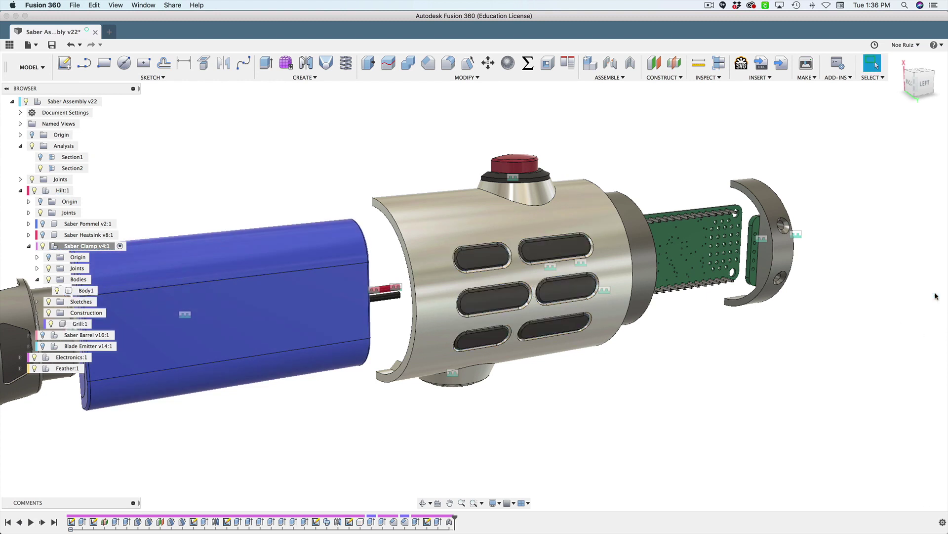
Hide and collapse the Hilt component and activate the top-level Saber Assembly so only the electronics and Feather components show
scroll(825, 310, "down", 4)
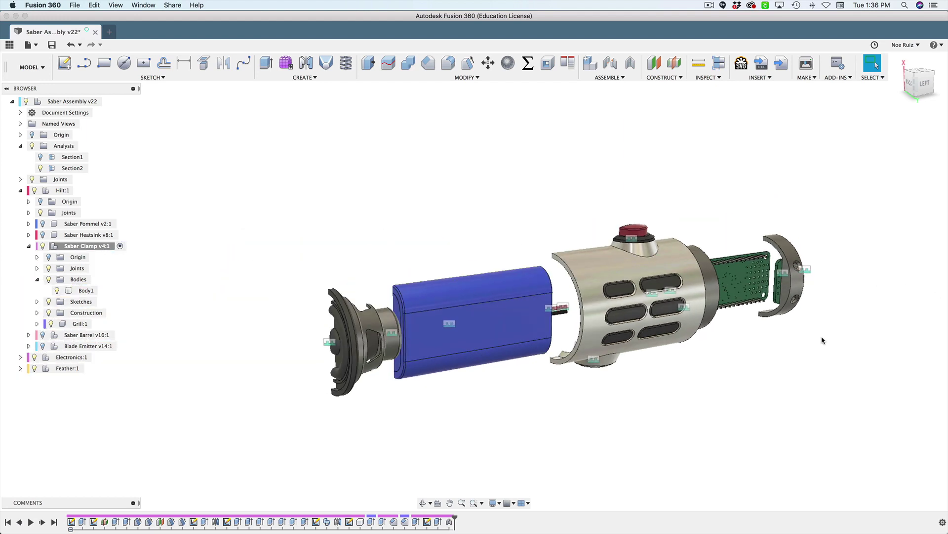
scroll(823, 339, "up", 3)
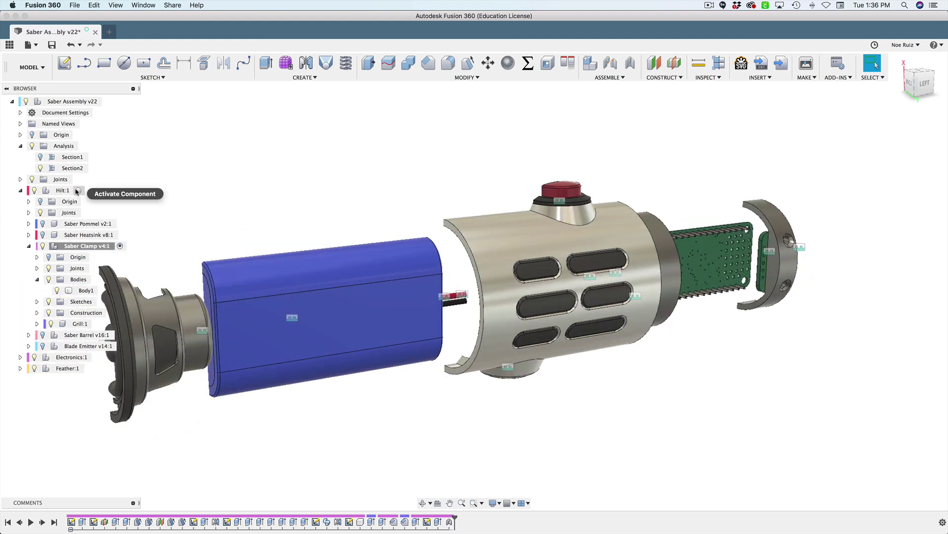
left_click(80, 190)
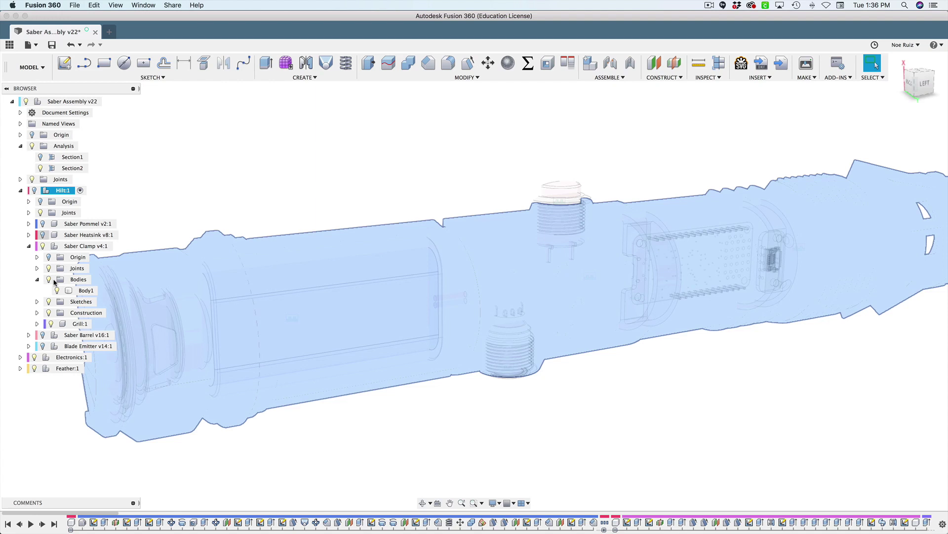
right_click(79, 246)
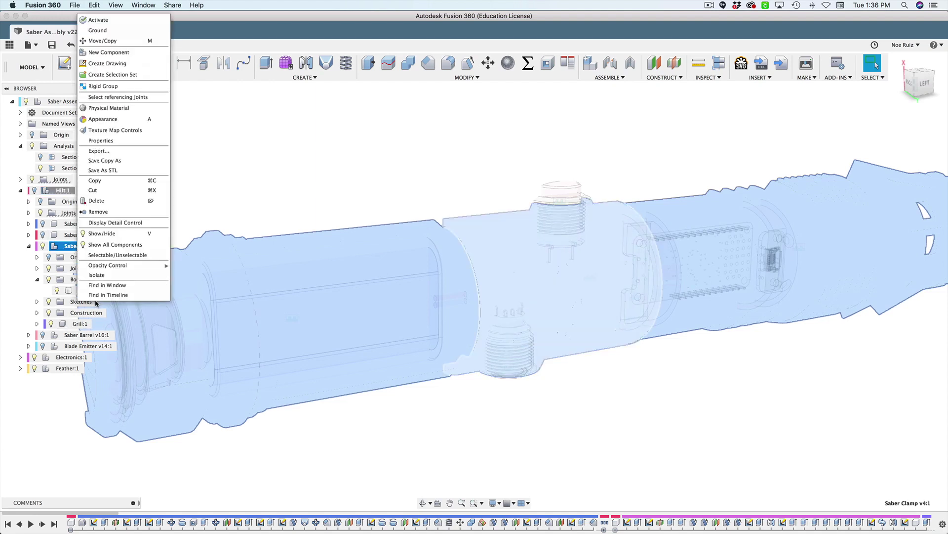
left_click(98, 274)
left_click(34, 190)
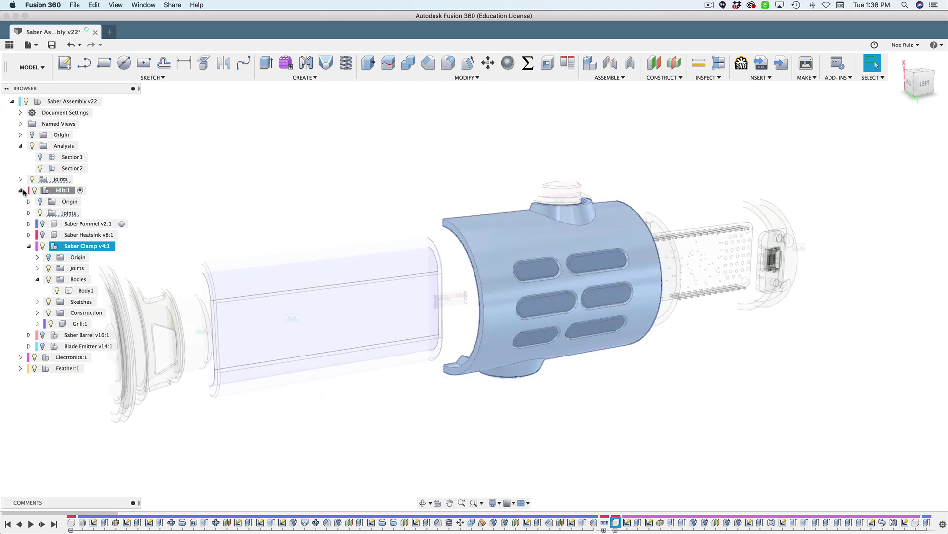
left_click(20, 190)
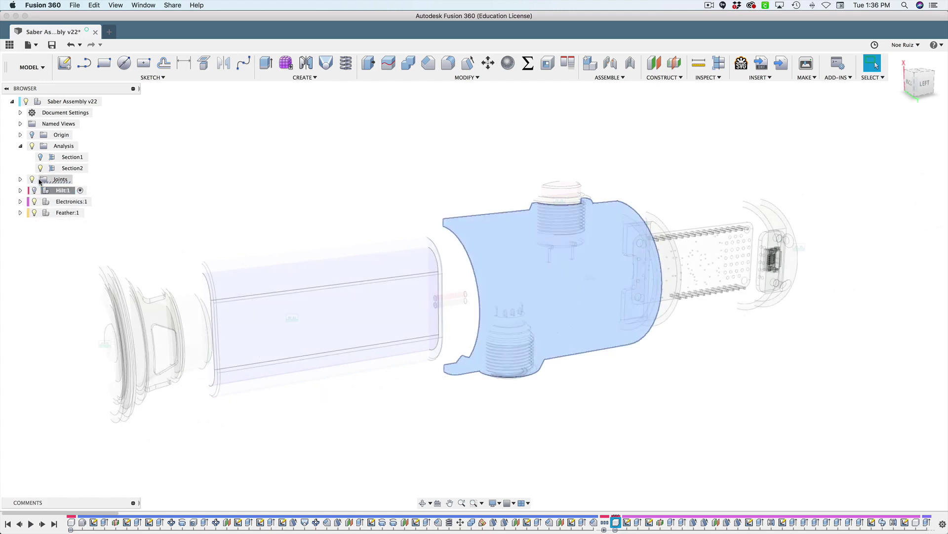
key("Escape")
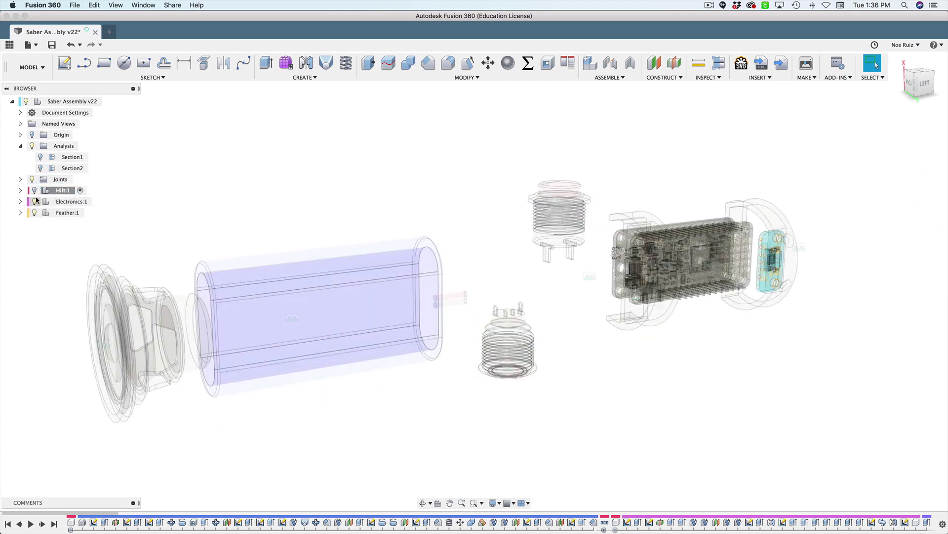
left_click(107, 102)
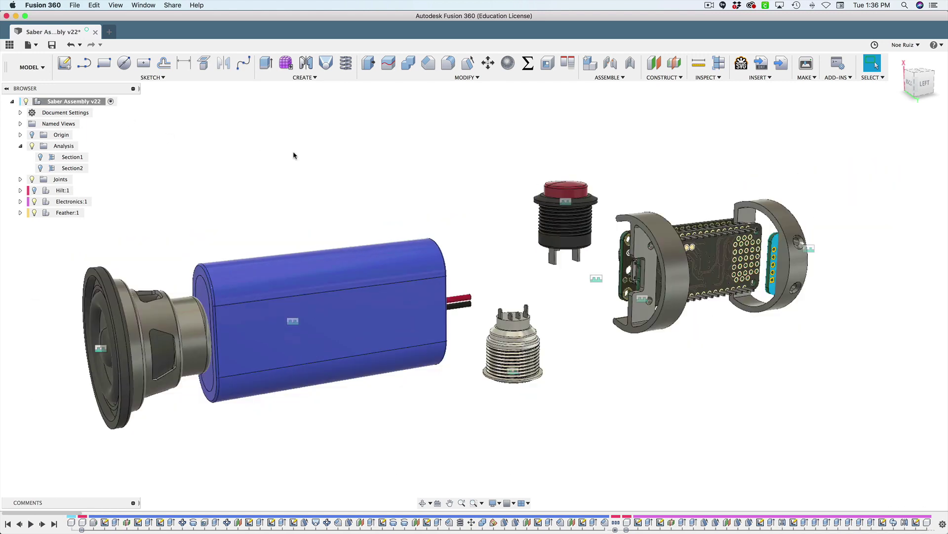
Examine the exposed electronics, then inspect the stacked Feather circuit boards up close, selecting the front board's face
middle_click_drag(297, 147, 390, 237)
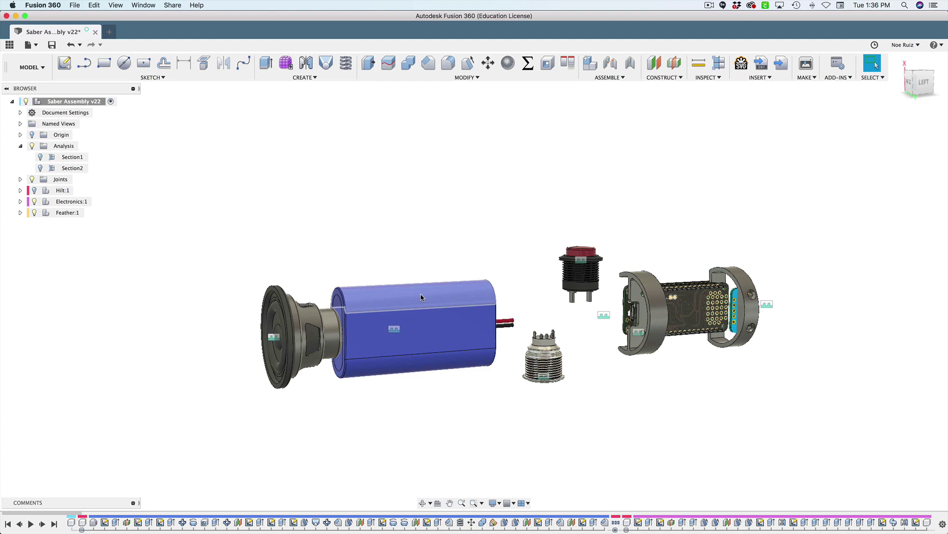
middle_click_drag(435, 227, 399, 210)
middle_click_drag(474, 241, 582, 224, "shift")
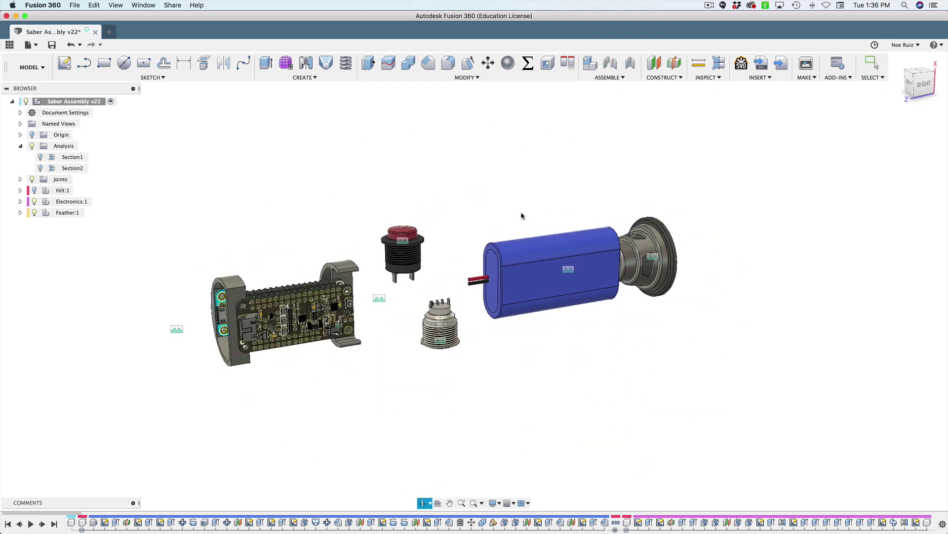
middle_click_drag(262, 214, 403, 169)
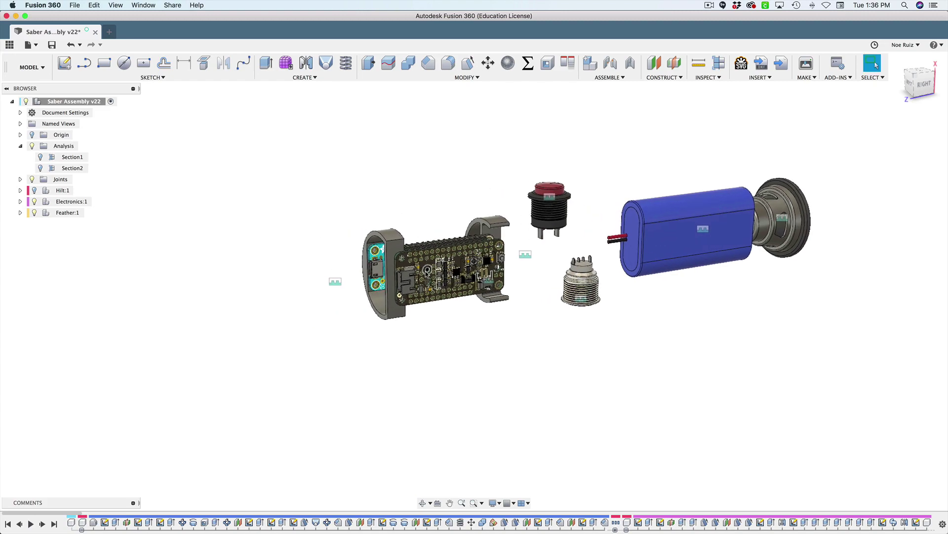
scroll(426, 271, "up", 10)
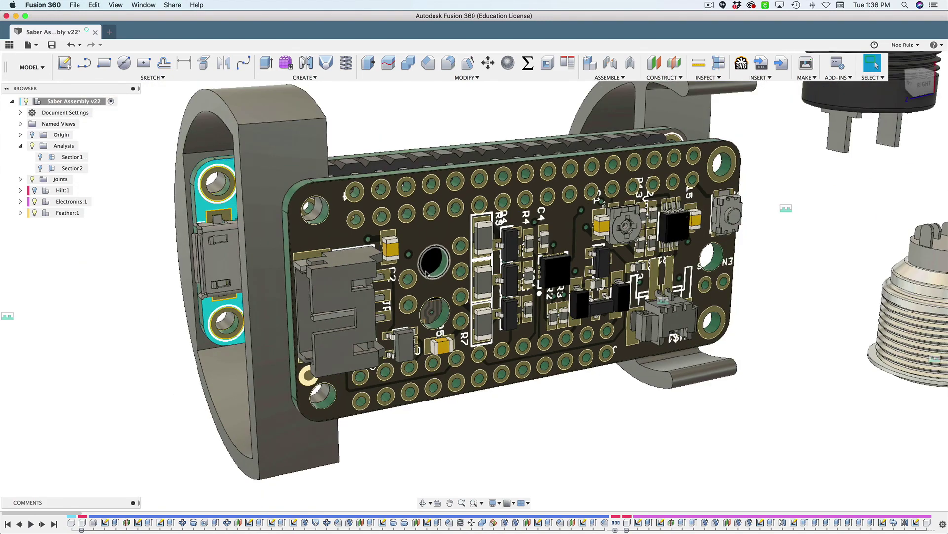
scroll(426, 270, "down", 5)
scroll(417, 251, "up", 5)
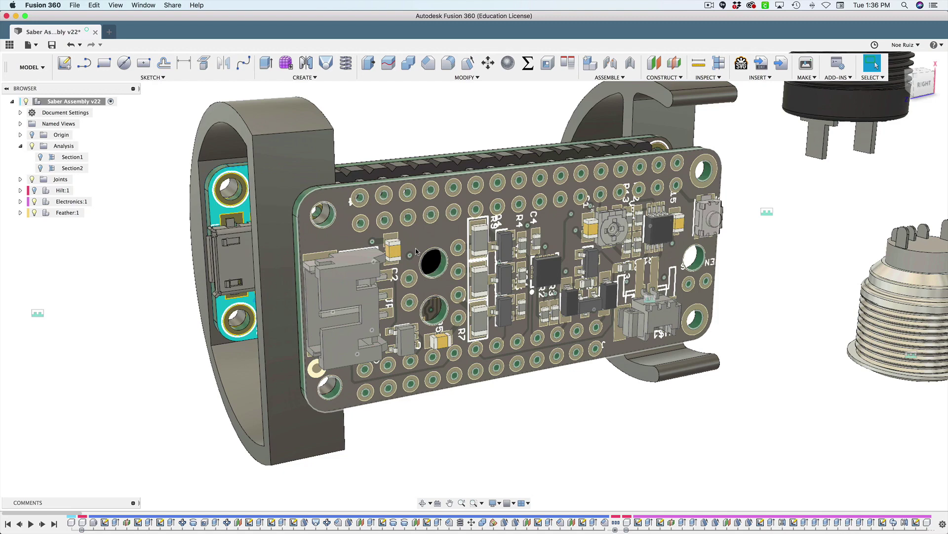
left_click(417, 251)
left_click(397, 142)
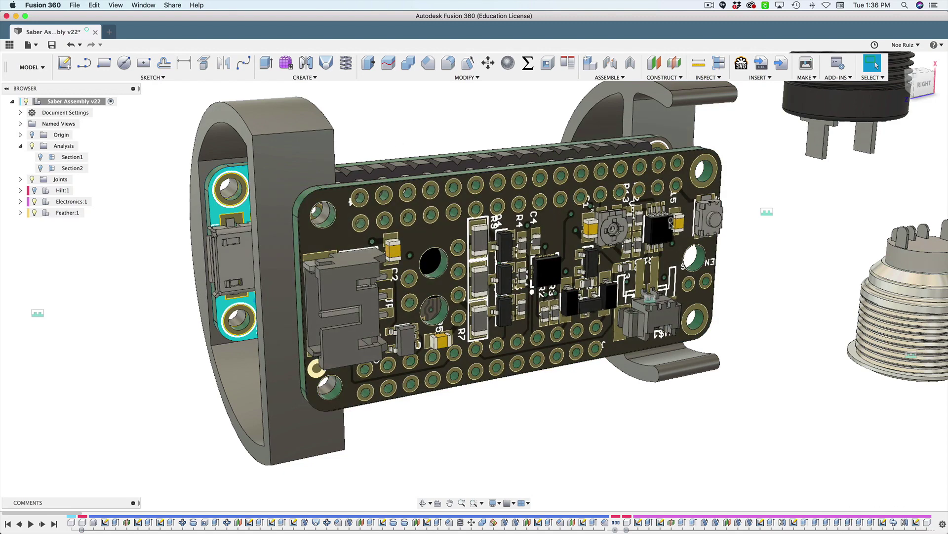
left_click(671, 255)
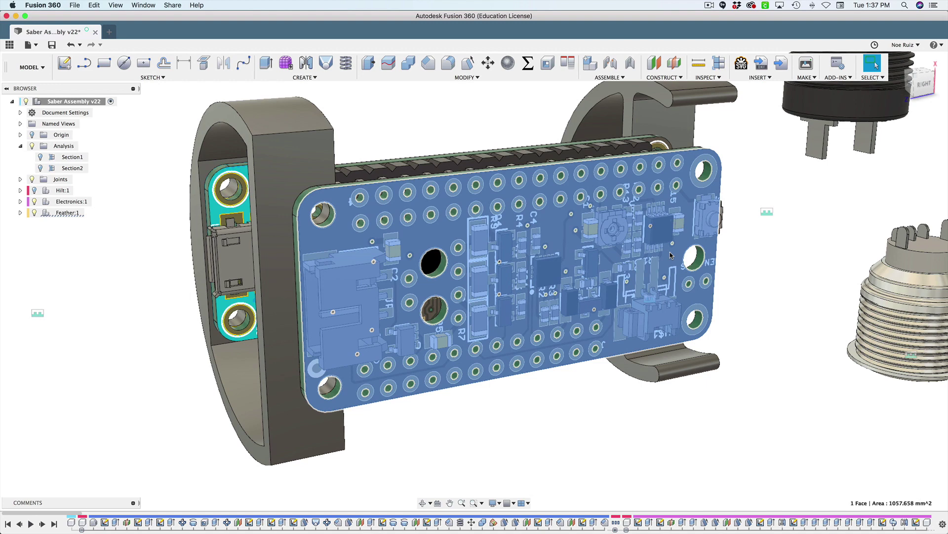
left_click(547, 463)
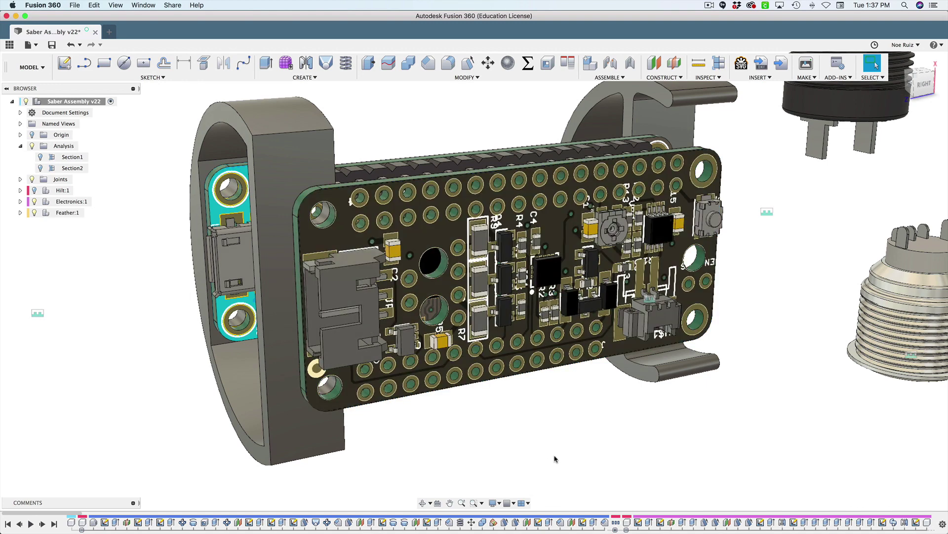
middle_click_drag(563, 447, 544, 437, "shift")
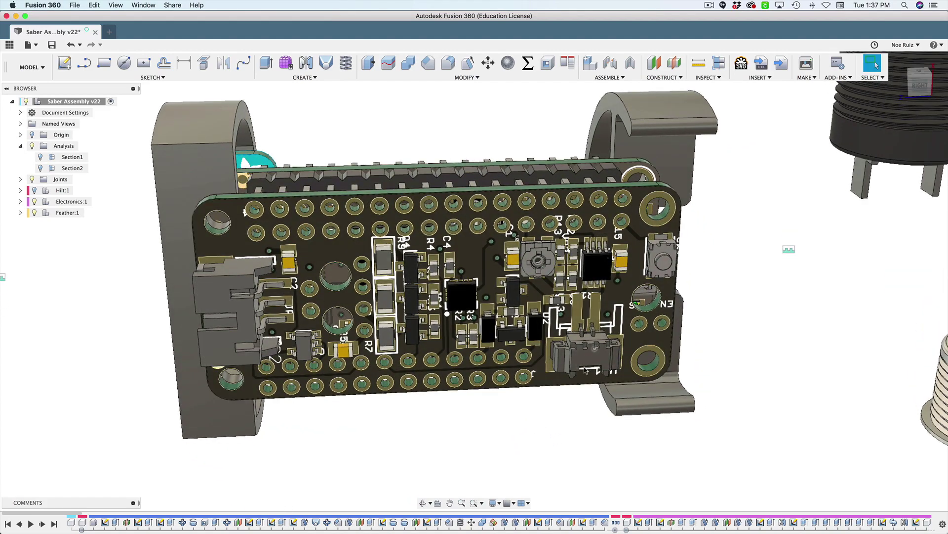
middle_click_drag(562, 508, 563, 297, "shift")
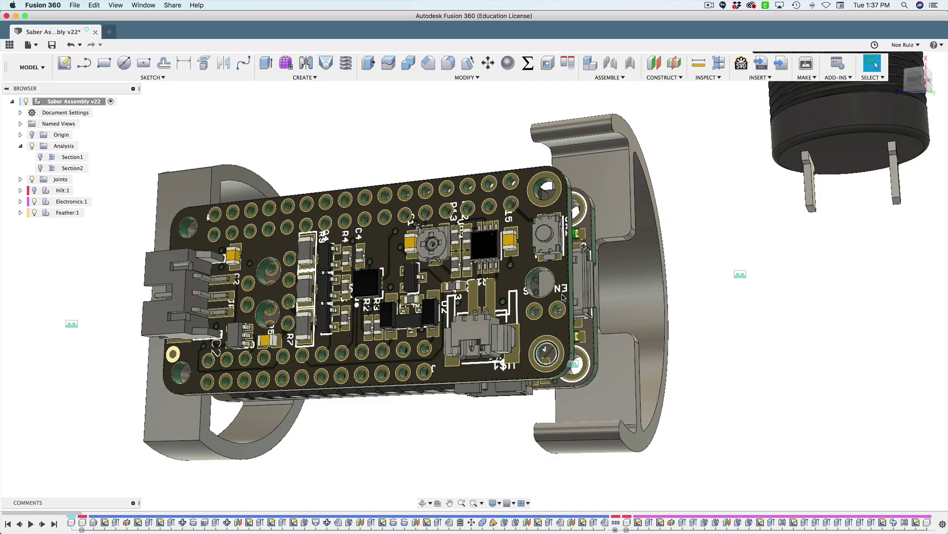
scroll(554, 228, "up", 5)
scroll(554, 228, "down", 5)
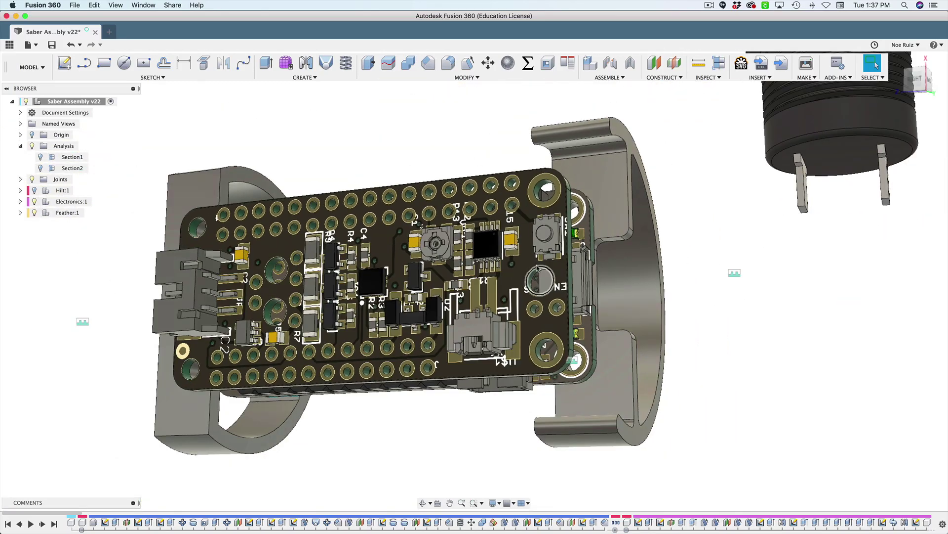
Inspect the two half-round brackets holding the Feather boards, selecting their end faces, and examine the Micro USB breakout board
middle_click_drag(322, 127, 518, 184, "shift")
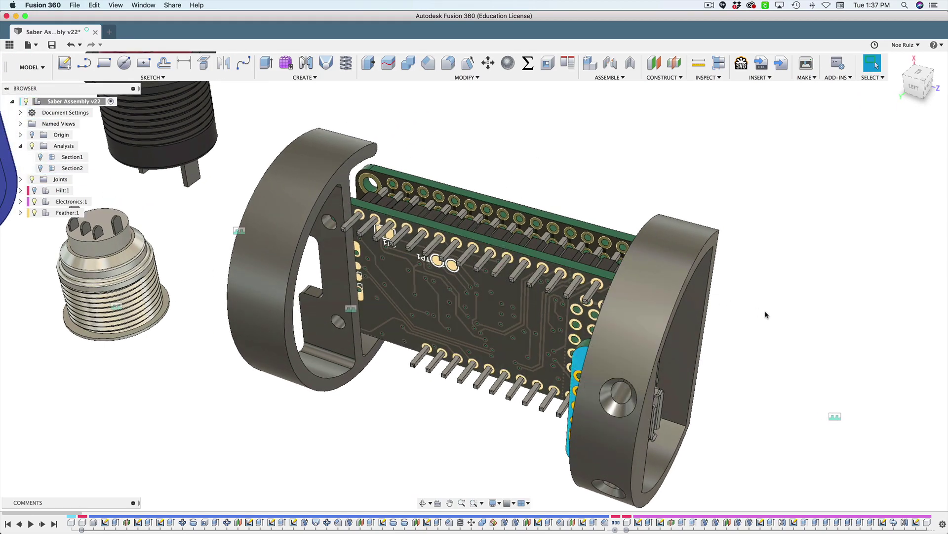
middle_click_drag(765, 315, 724, 339, "shift")
scroll(423, 261, "down", 4)
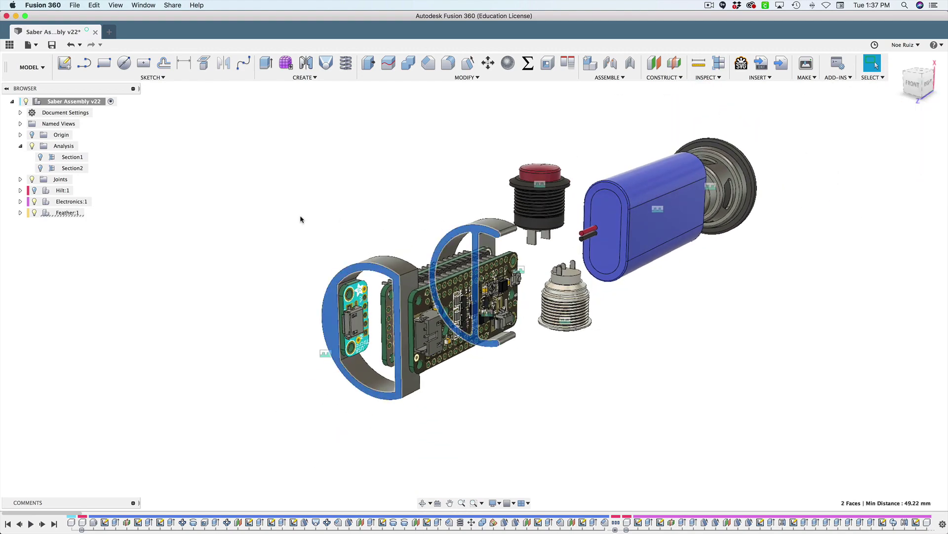
middle_click_drag(348, 245, 134, 221, "shift")
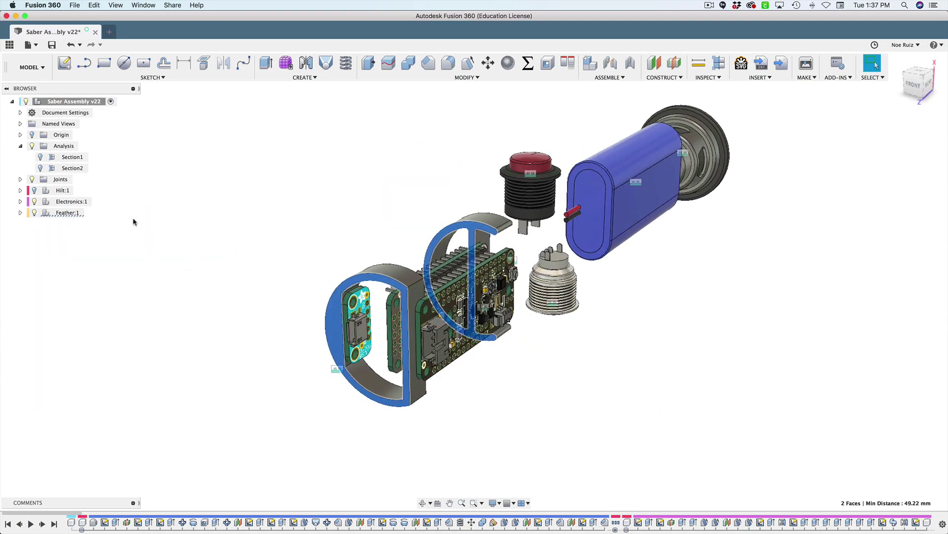
scroll(282, 263, "up", 5)
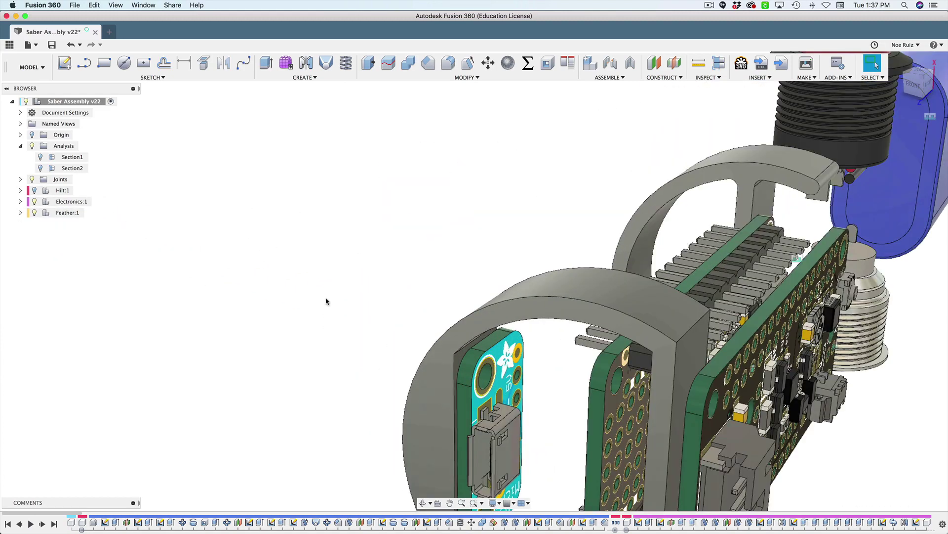
scroll(326, 301, "down", 3)
middle_click_drag(326, 301, 291, 261, "shift")
scroll(447, 312, "up", 4)
scroll(447, 311, "down", 2)
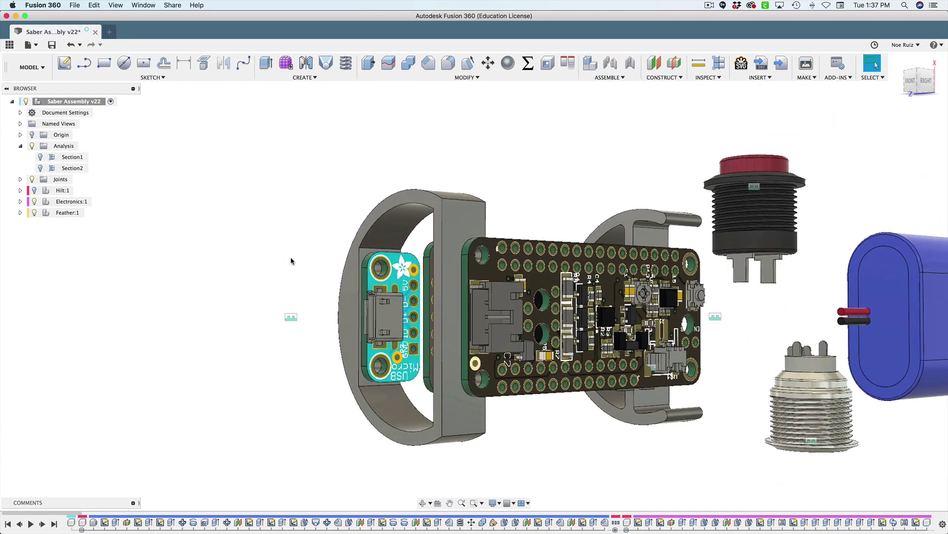
scroll(332, 266, "up", 4)
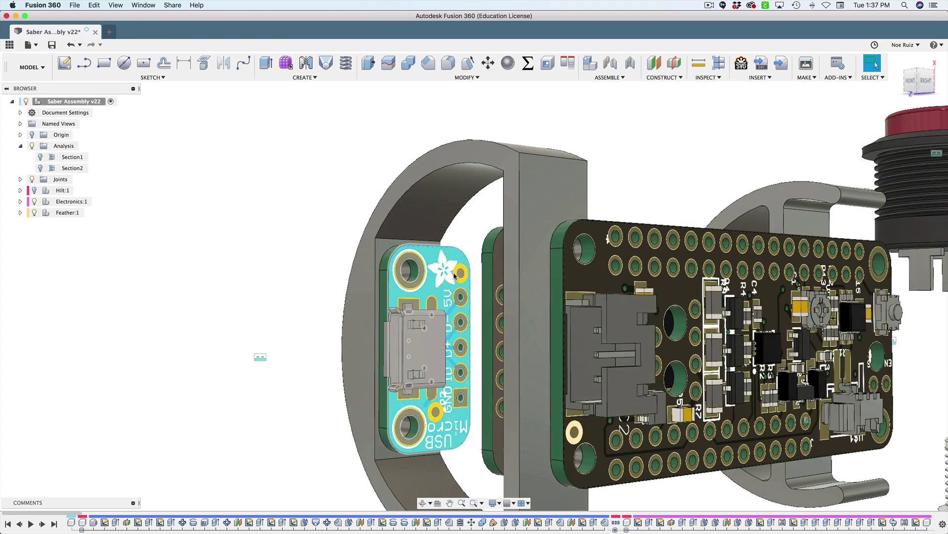
scroll(419, 263, "down", 2)
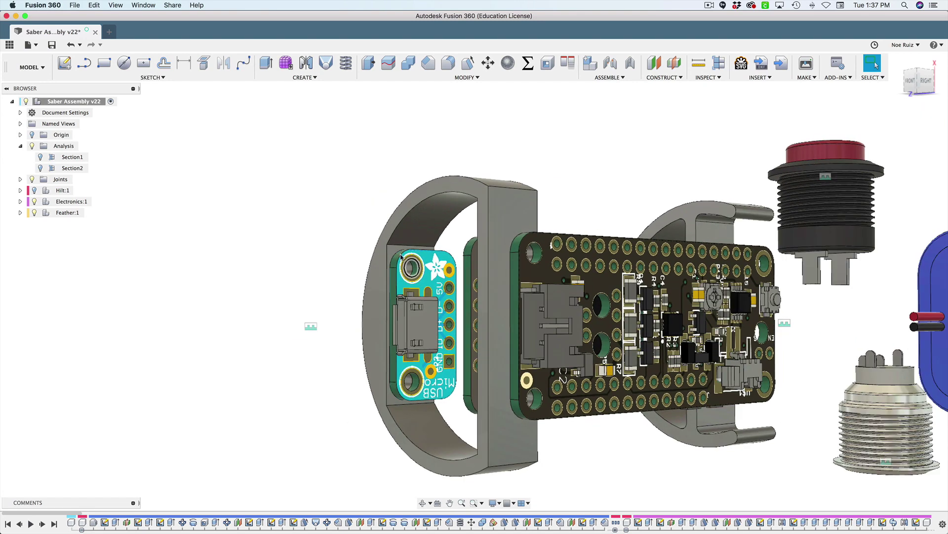
Inspect the Feather board's USB port and the large connector at the opposite end of the front board, selecting a face of each
middle_click_drag(318, 271, 241, 272, "shift")
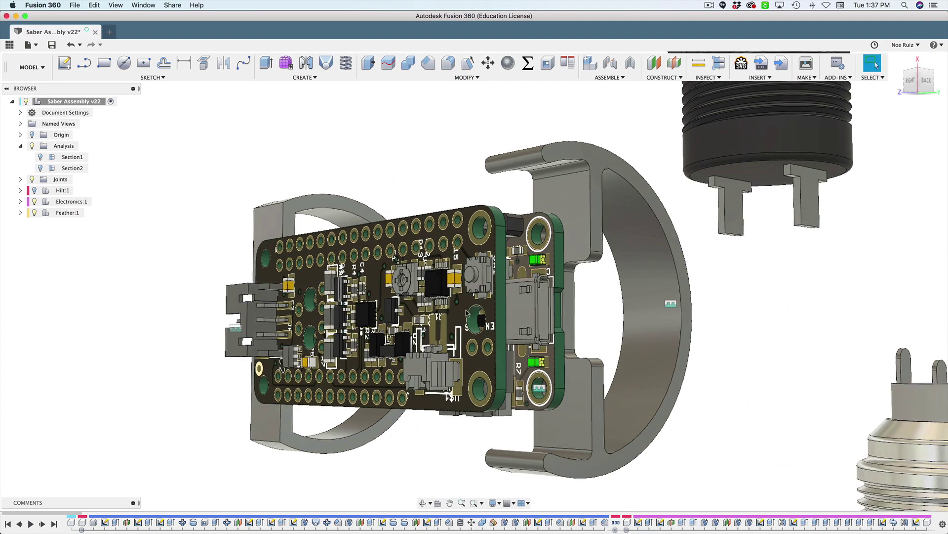
left_click(531, 311)
scroll(532, 310, "down", 3)
middle_click_drag(489, 279, 528, 288, "shift")
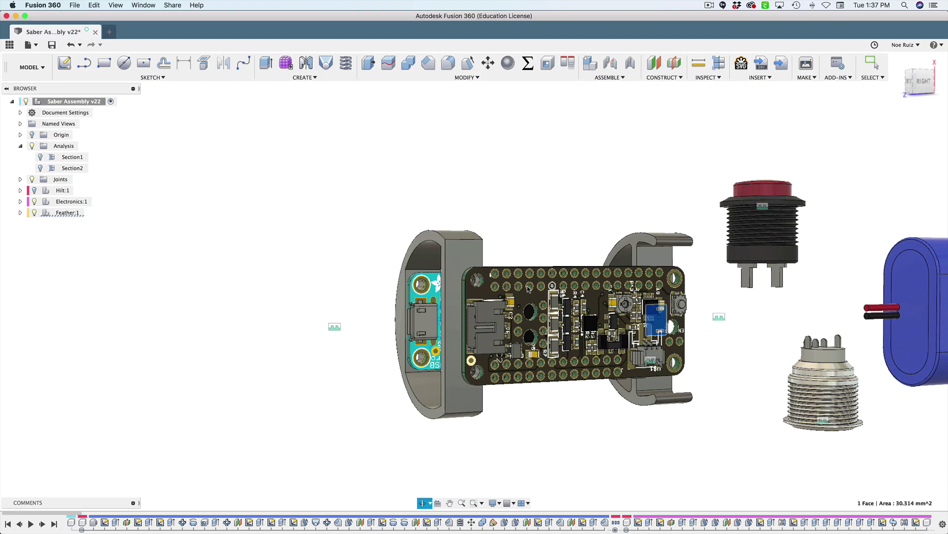
left_click(310, 314)
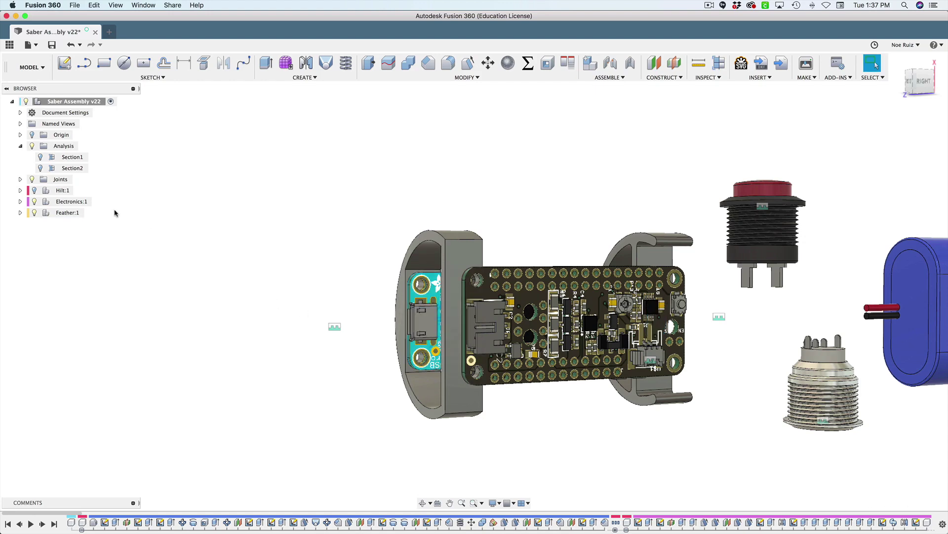
left_click(483, 315)
scroll(483, 315, "up", 3)
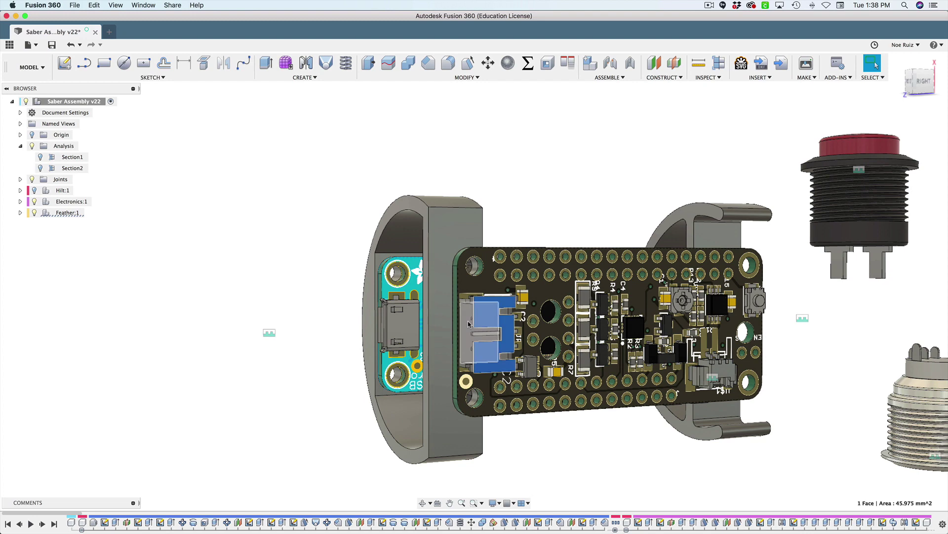
Show the Hilt component, including its Saber Heatsink and Saber Pommel
left_click(35, 191)
scroll(316, 299, "down", 5)
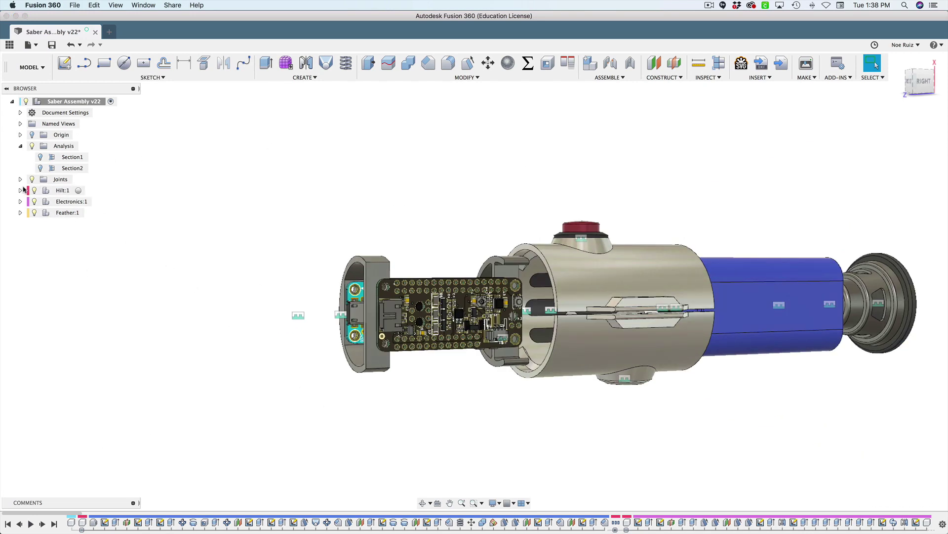
left_click(20, 190)
left_click(42, 224)
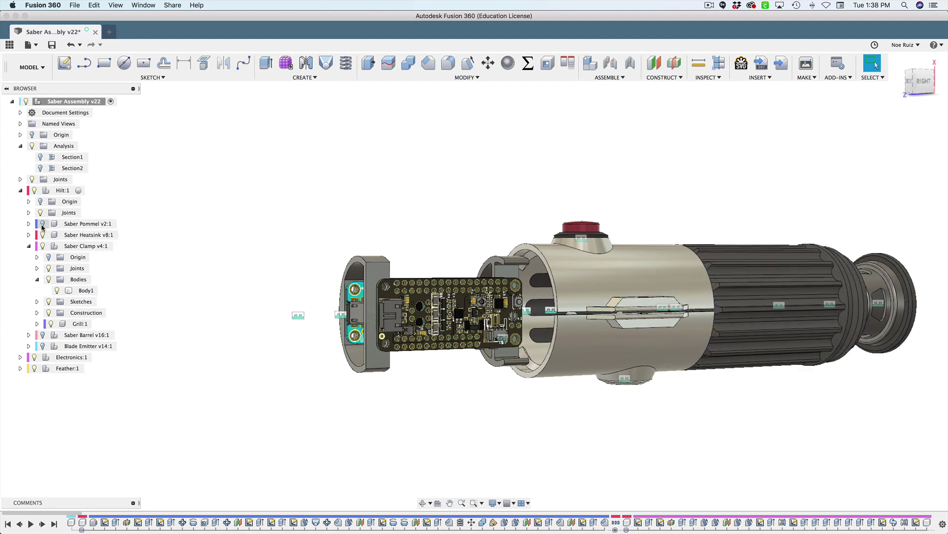
left_click(43, 224)
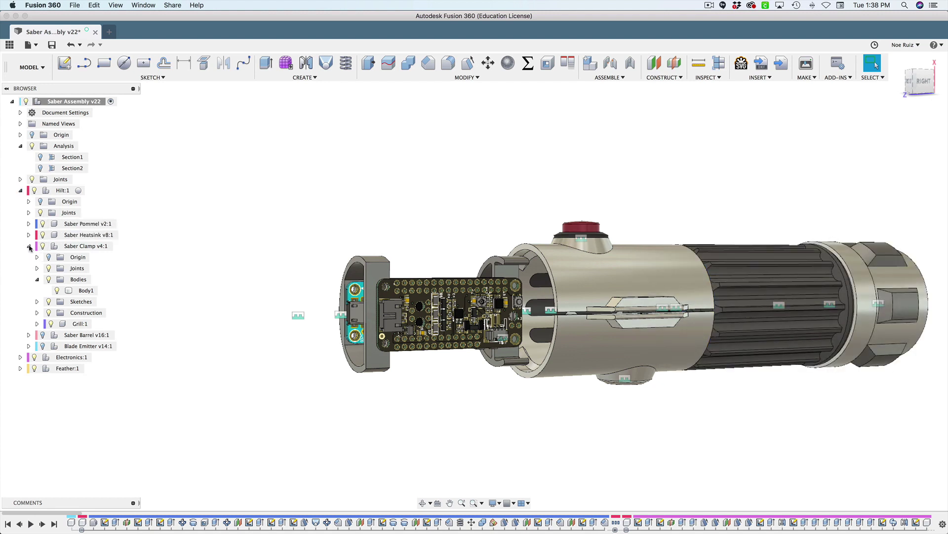
Collapse the Saber Clamp and show the Saber Barrel and Blade Emitter to complete the visible hilt
left_click(29, 246)
left_click(43, 257)
left_click(47, 279)
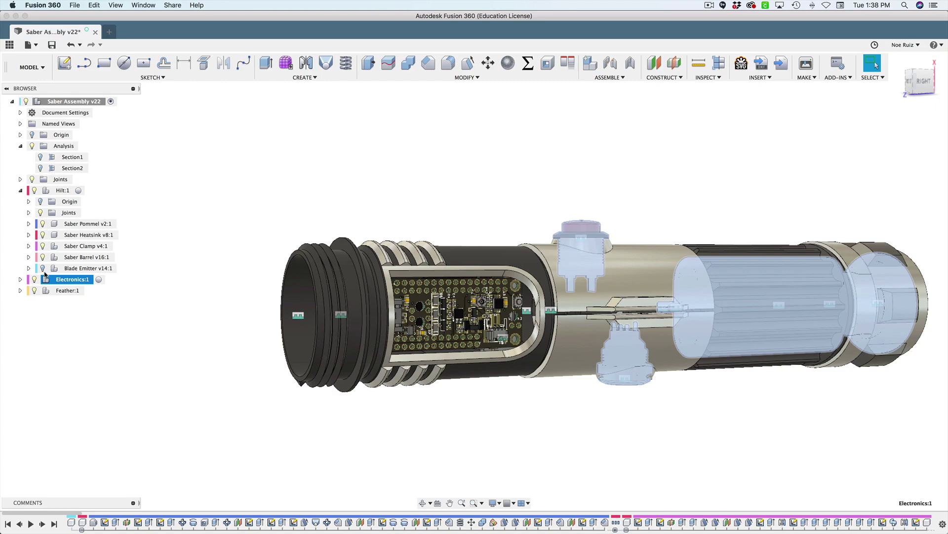
left_click(43, 269)
left_click(394, 184)
mouse_move(394, 184)
middle_mouse_down("shift")
mouse_move(368, 182)
mouse_move(373, 156)
mouse_move(379, 180)
mouse_move(385, 172)
mouse_move(394, 186)
mouse_move(389, 180)
middle_mouse_up("shift")
middle_click_drag(359, 183, 429, 186)
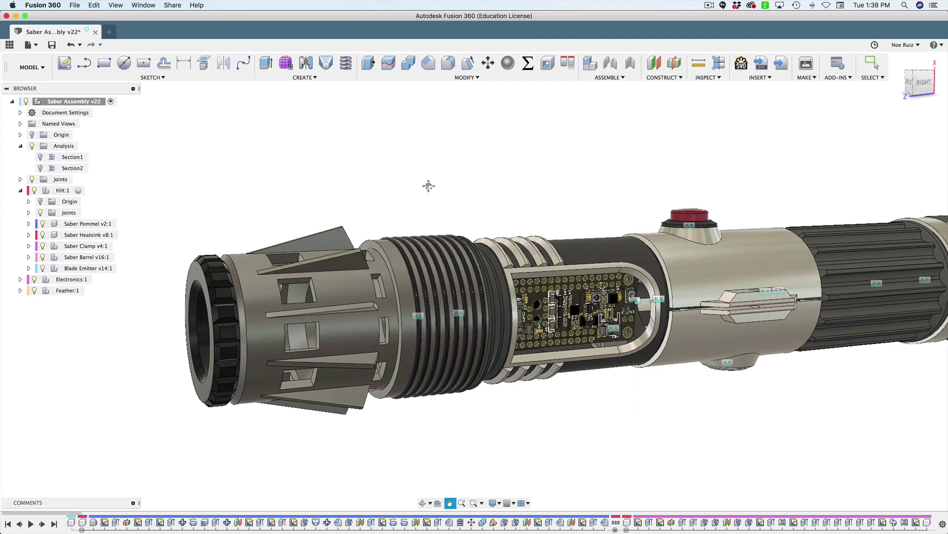
Hide the Blade Emitter and inspect the Micro USB breakout and Feather boards through the barrel's open end and side window
middle_click_drag(384, 209, 398, 203, "shift")
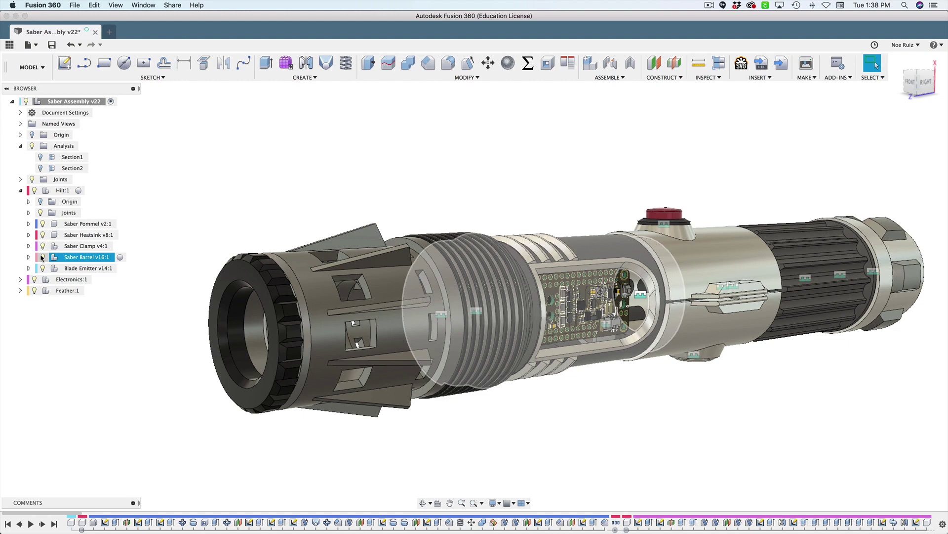
left_click(42, 257)
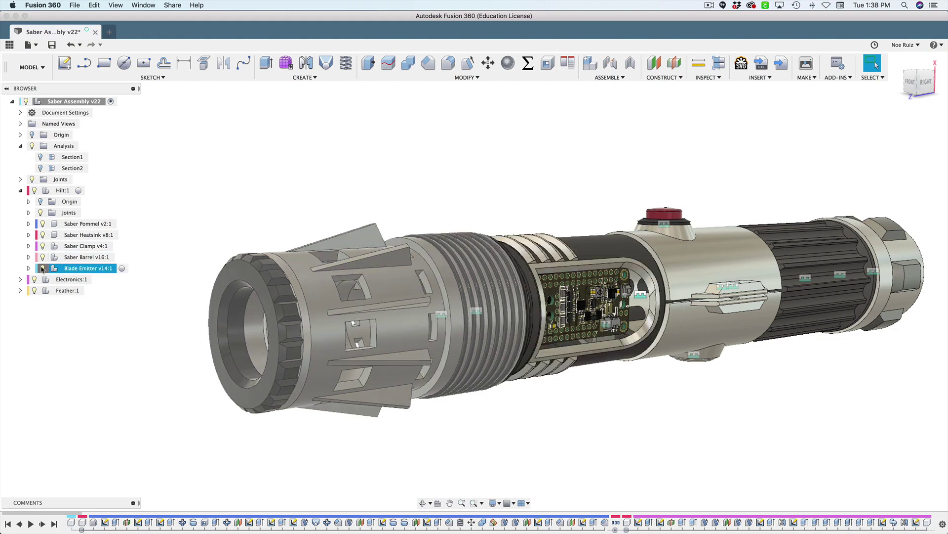
left_click(42, 267)
middle_click_drag(324, 285, 408, 297, "shift")
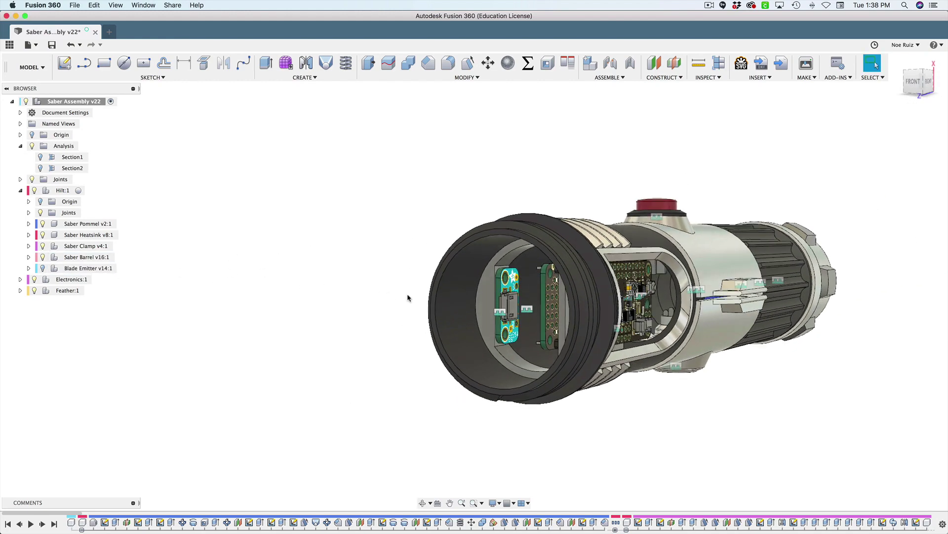
scroll(425, 293, "up", 5)
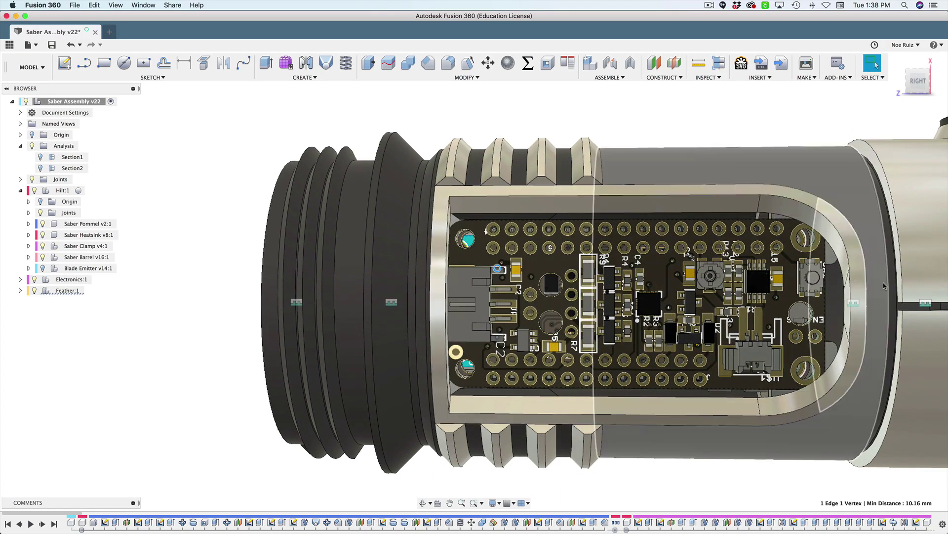
middle_click_drag(748, 155, 487, 151)
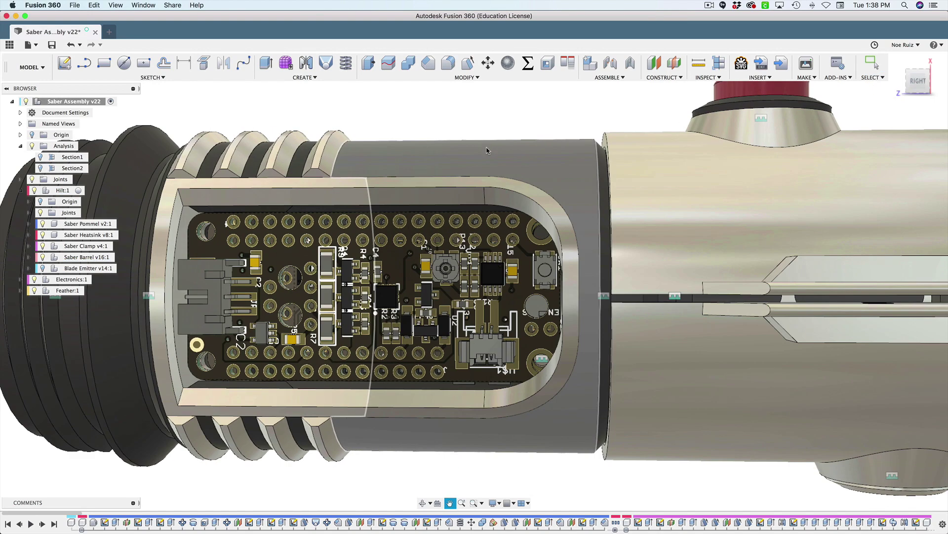
scroll(218, 168, "down", 3)
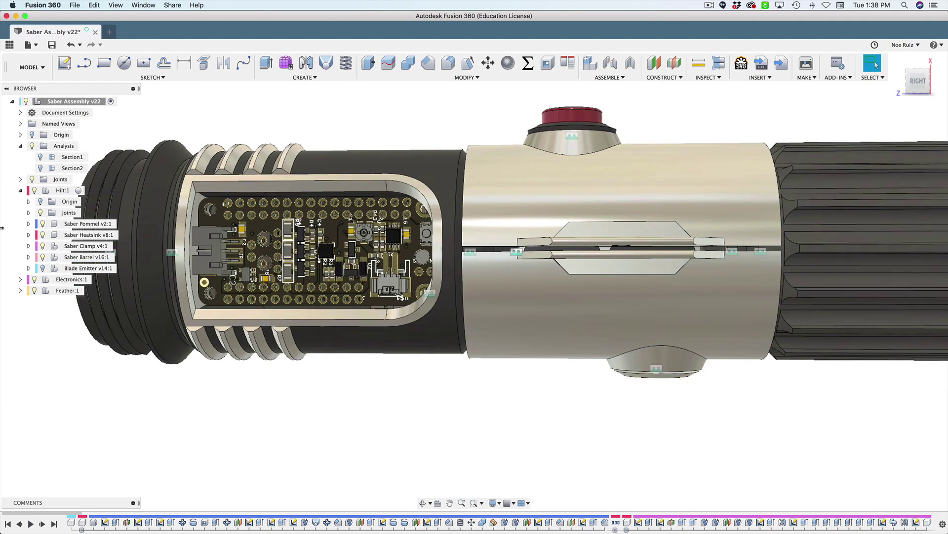
Hide the Saber Pommel, Saber Heatsink, Saber Clamp and Saber Barrel to expose the internal electronics
left_click(42, 234)
left_click(42, 246)
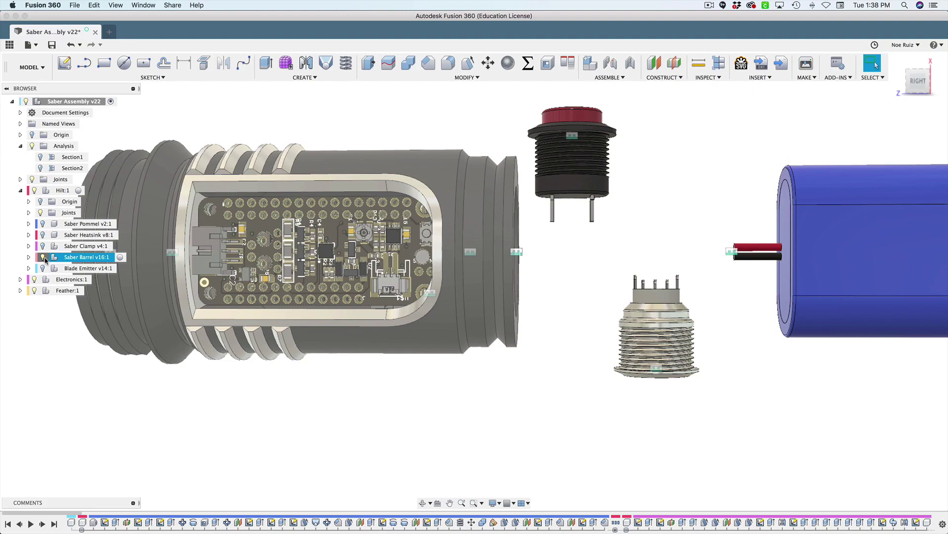
left_click(42, 257)
middle_click_drag(513, 331, 470, 339, "shift")
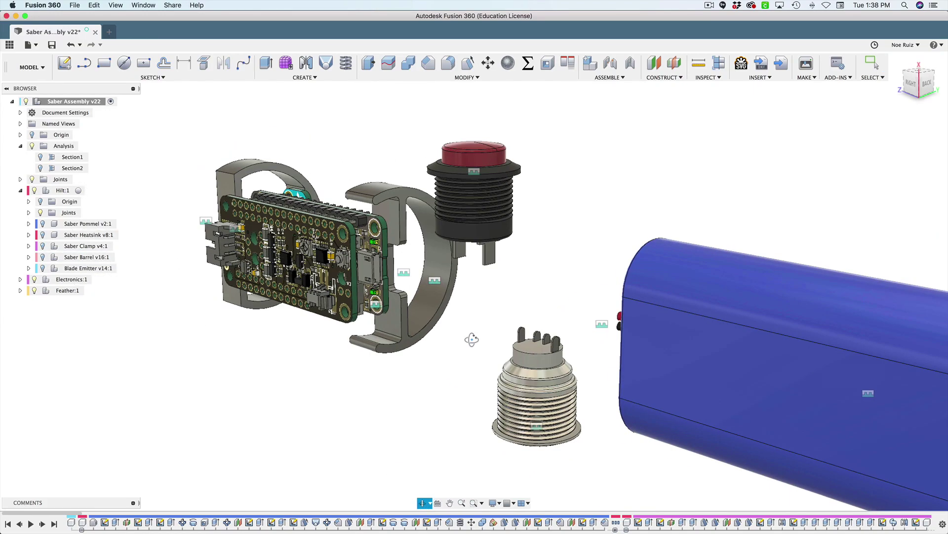
Examine the Feather board stack between its brackets, selecting geometry on the front board
scroll(395, 277, "up", 5)
left_click(337, 263)
middle_click_drag(337, 262, 296, 281, "shift")
scroll(284, 321, "down", 6)
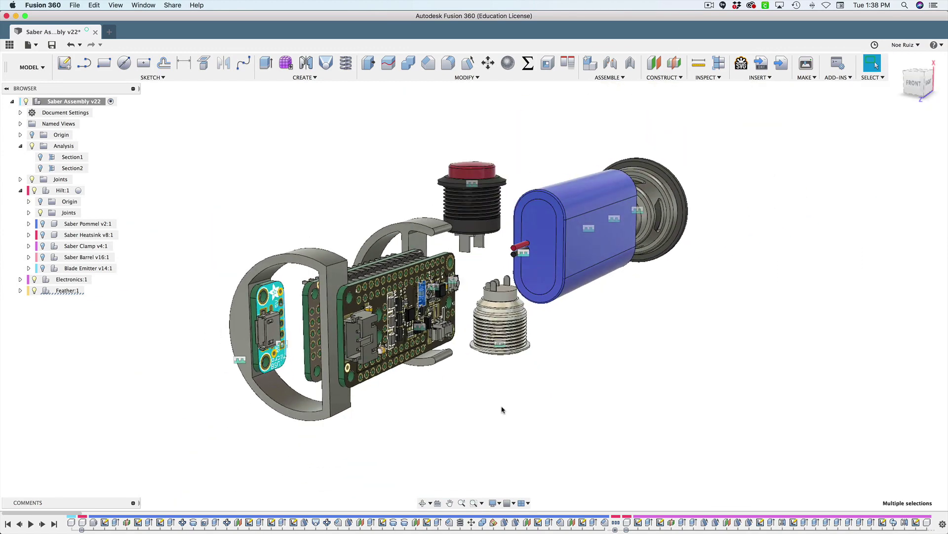
middle_click_drag(470, 398, 562, 381, "shift")
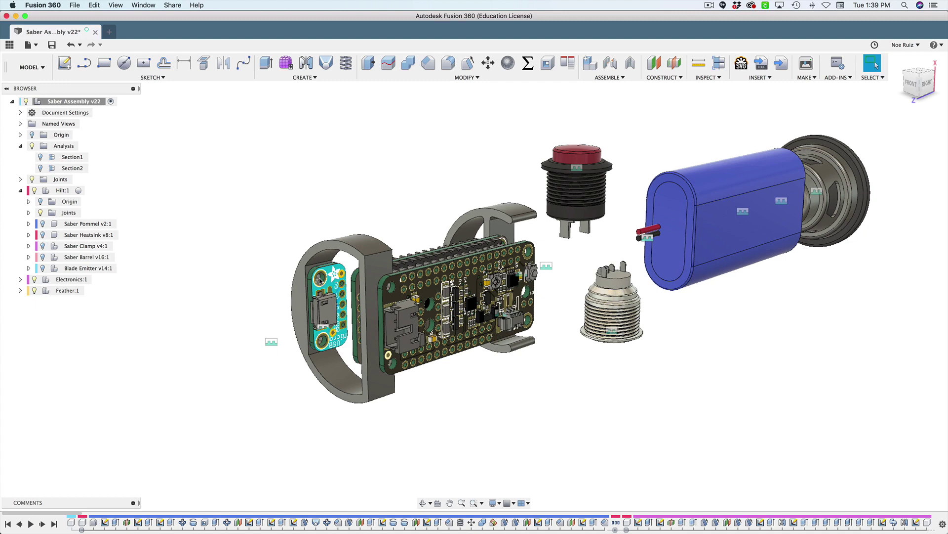
Examine the Micro USB breakout board and the screw holes of its half-round bracket from the front and back
mouse_move(280, 325)
middle_mouse_down("shift")
mouse_move(312, 310)
mouse_move(269, 311)
middle_mouse_up("shift")
scroll(384, 305, "up", 3)
scroll(366, 269, "down", 1)
middle_click_drag(330, 269, 411, 268, "shift")
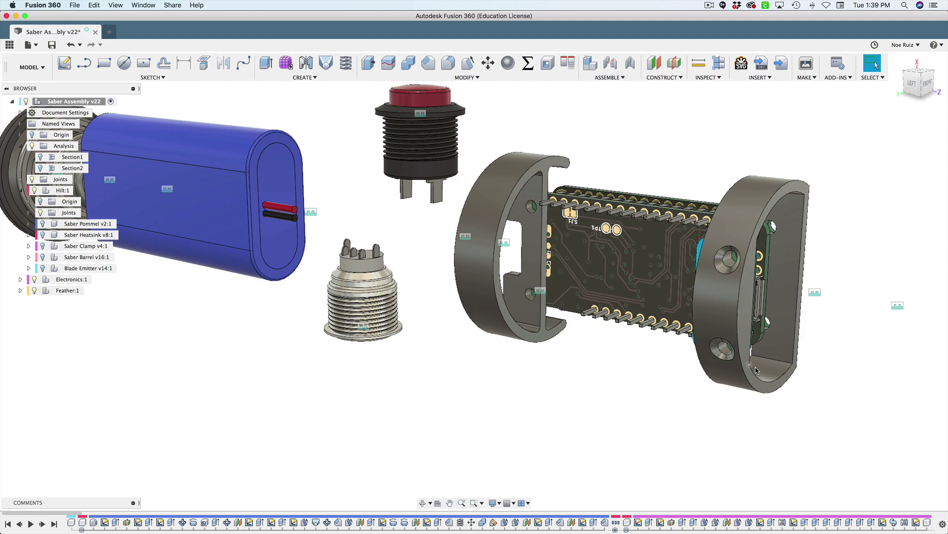
middle_click_drag(835, 413, 759, 413, "shift")
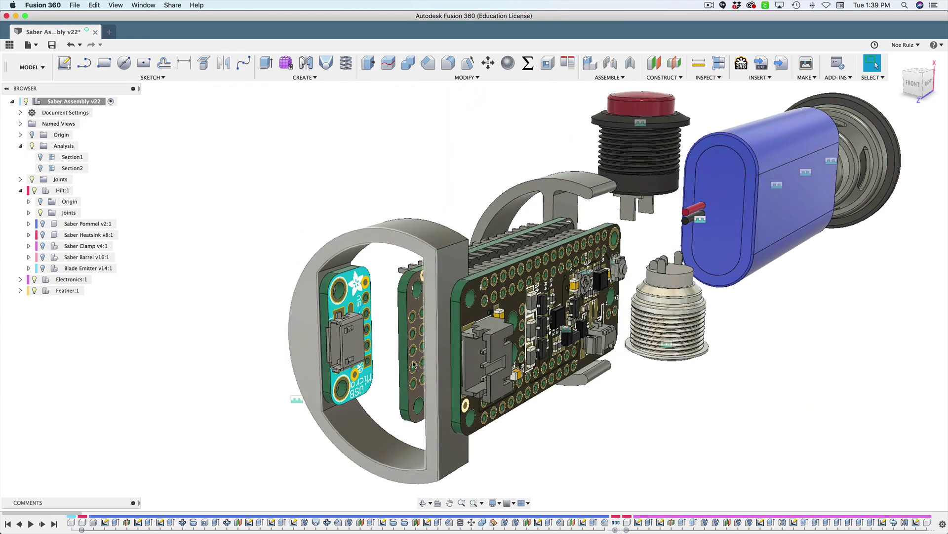
scroll(339, 290, "down", 3)
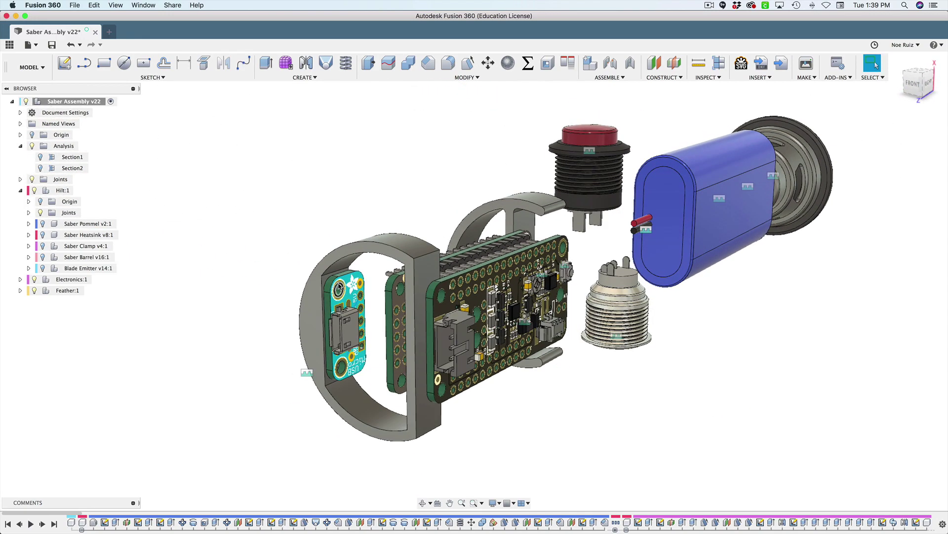
scroll(337, 289, "up", 5)
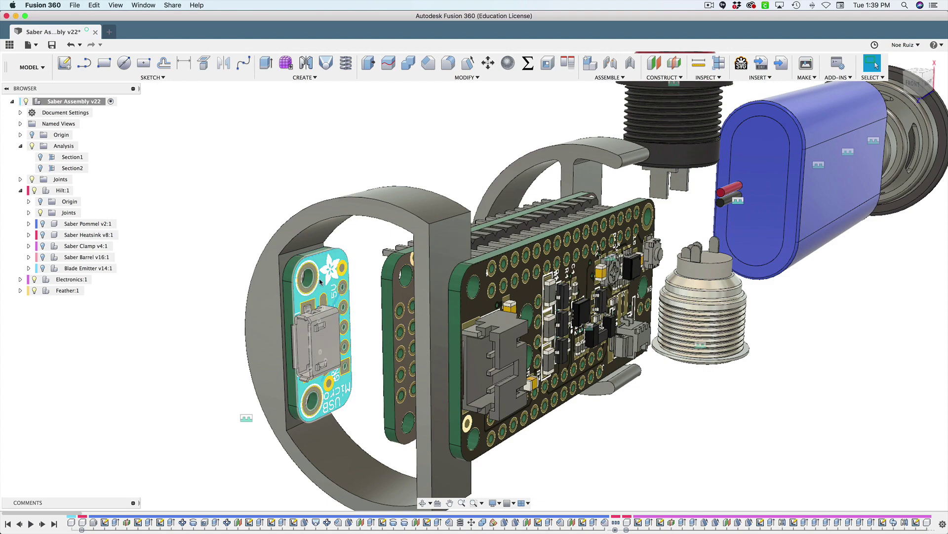
middle_click_drag(272, 271, 460, 272, "shift")
scroll(662, 281, "down", 3)
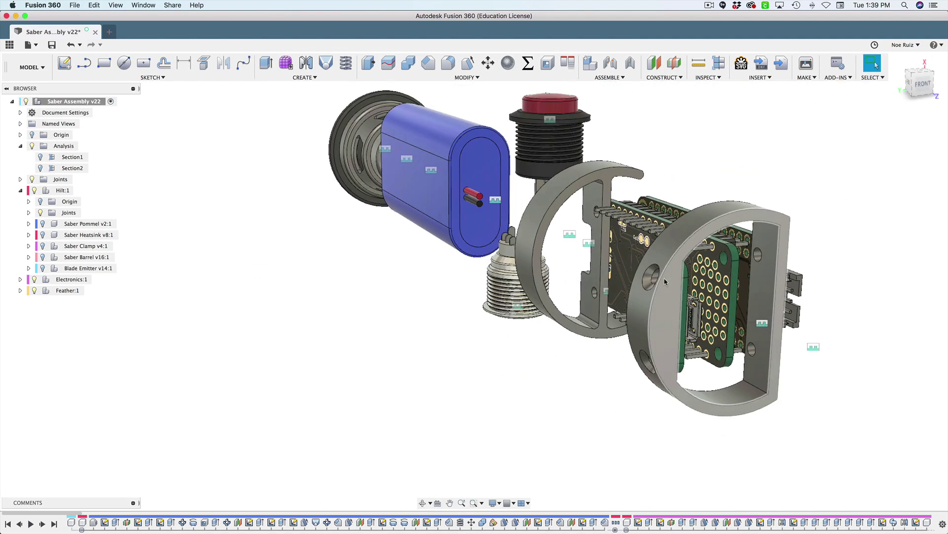
middle_click_drag(855, 307, 684, 382, "shift")
scroll(808, 310, "down", 3)
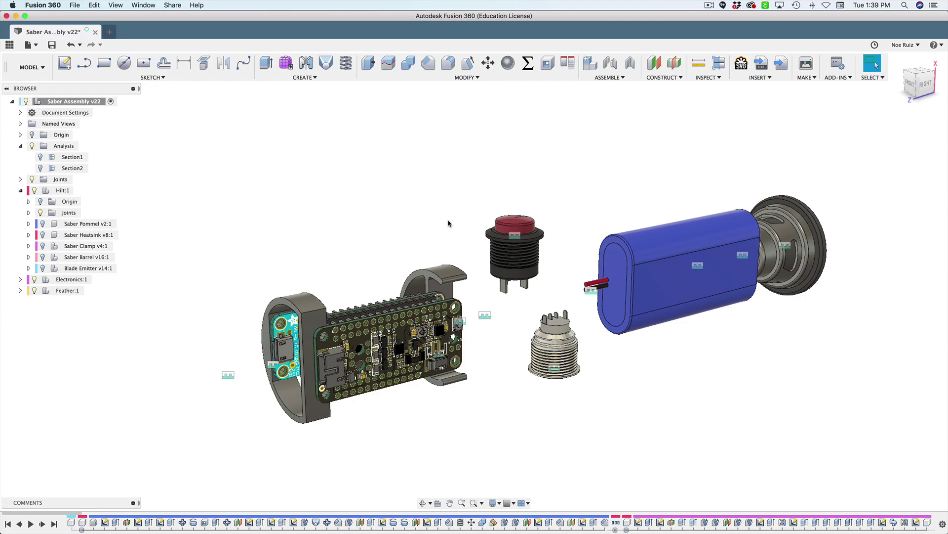
Inspect the metal push button's illuminated front, selecting its front face, and compare it with the red button
middle_click_drag(515, 184, 486, 184, "shift")
scroll(462, 253, "up", 3)
middle_click_drag(446, 237, 465, 250, "shift")
middle_click_drag(612, 449, 574, 308)
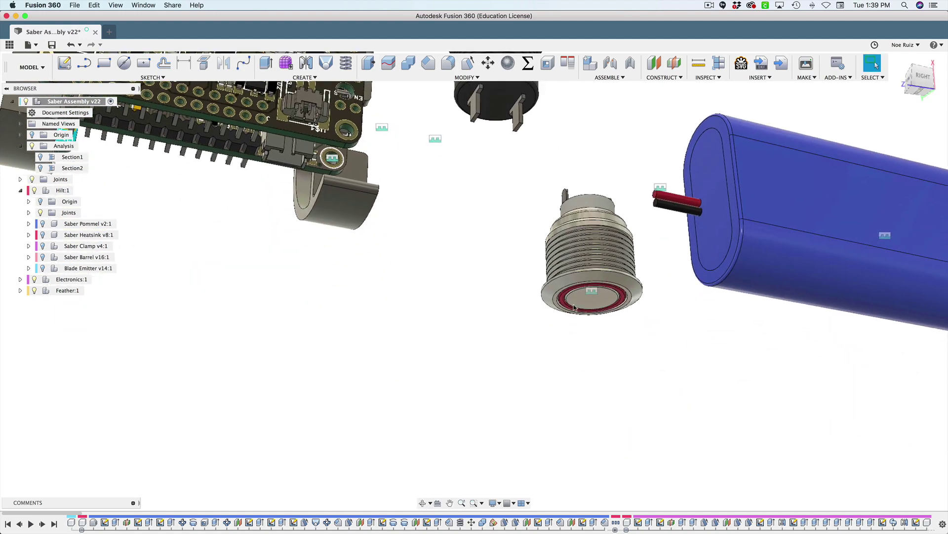
scroll(605, 300, "up", 1)
left_click(599, 296)
scroll(504, 271, "down", 3)
middle_click_drag(504, 252, 501, 286, "shift")
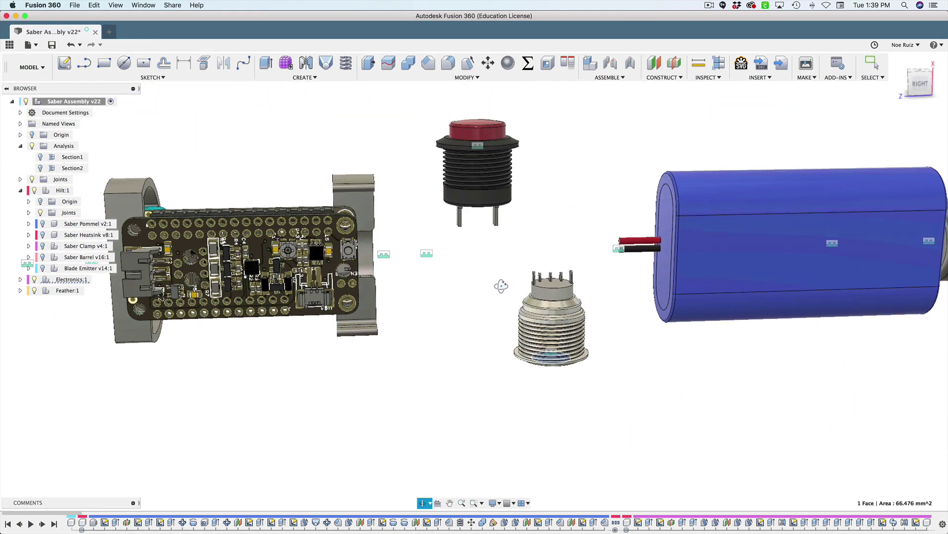
Inspect the contact pins on the back of the metal push button
scroll(533, 298, "up", 3)
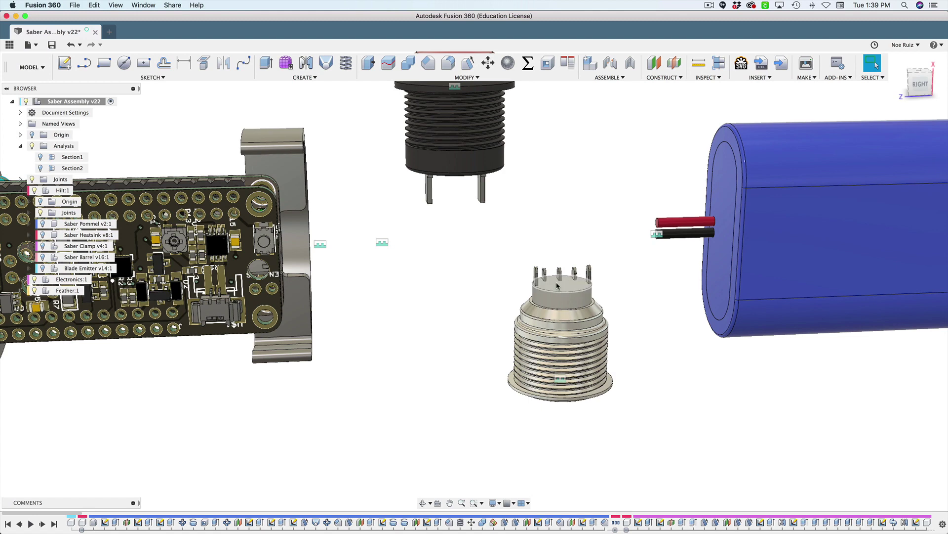
middle_click_drag(476, 309, 467, 275, "shift")
scroll(464, 266, "down", 2)
middle_click_drag(451, 231, 449, 237, "shift")
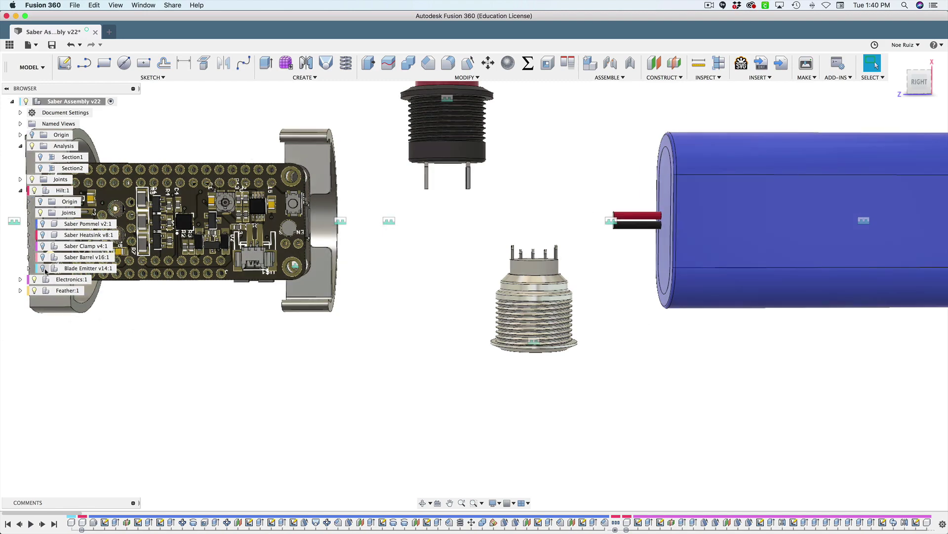
Show the Saber Clamp around the two buttons and hide the Feather component
left_click(42, 246)
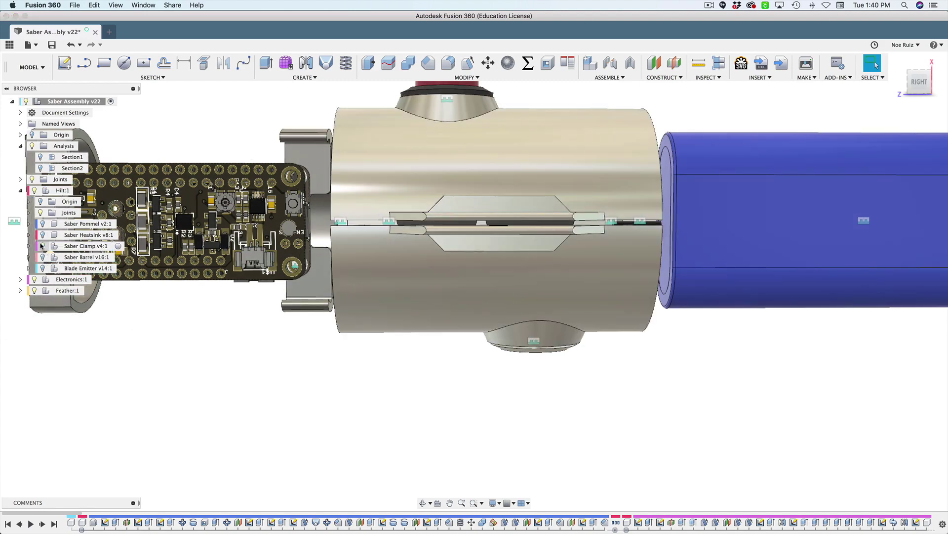
middle_click_drag(366, 390, 403, 366, "shift")
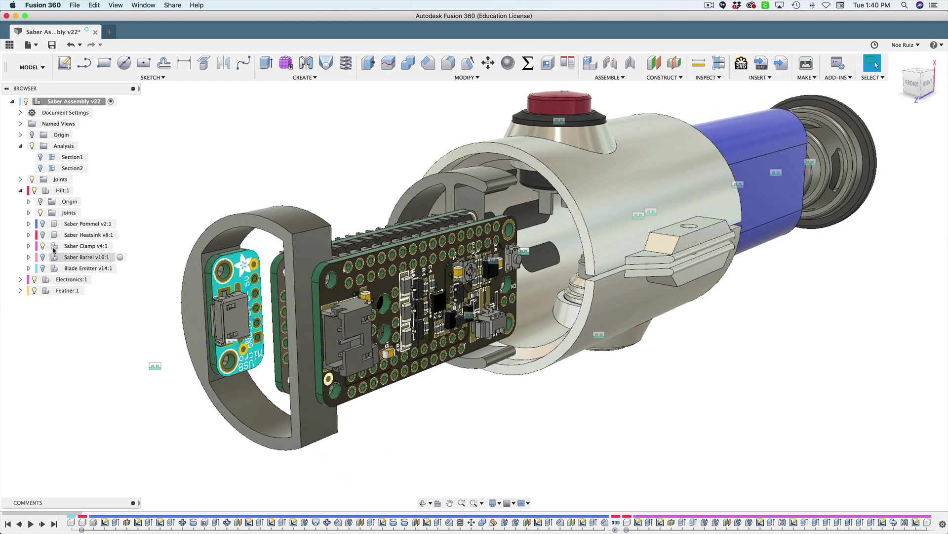
left_click(41, 202)
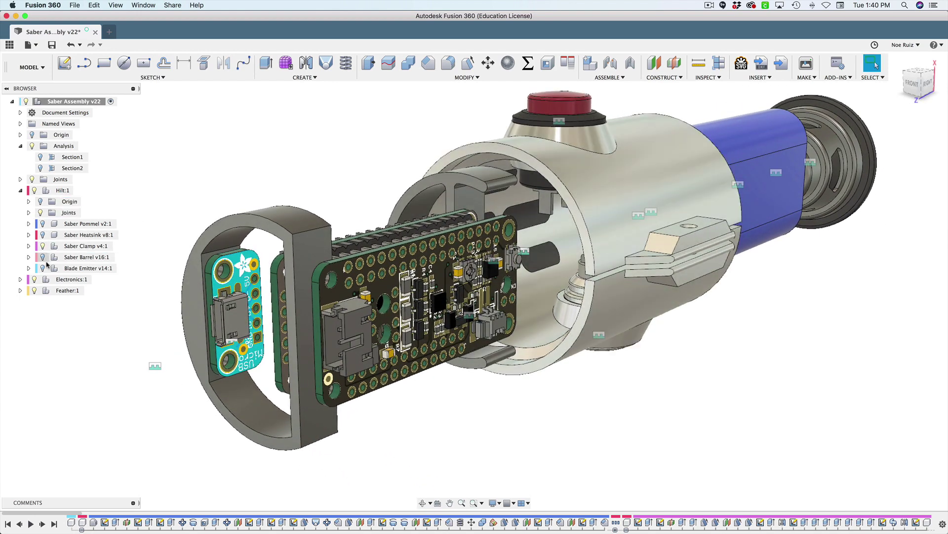
left_click(34, 280)
left_click(35, 280)
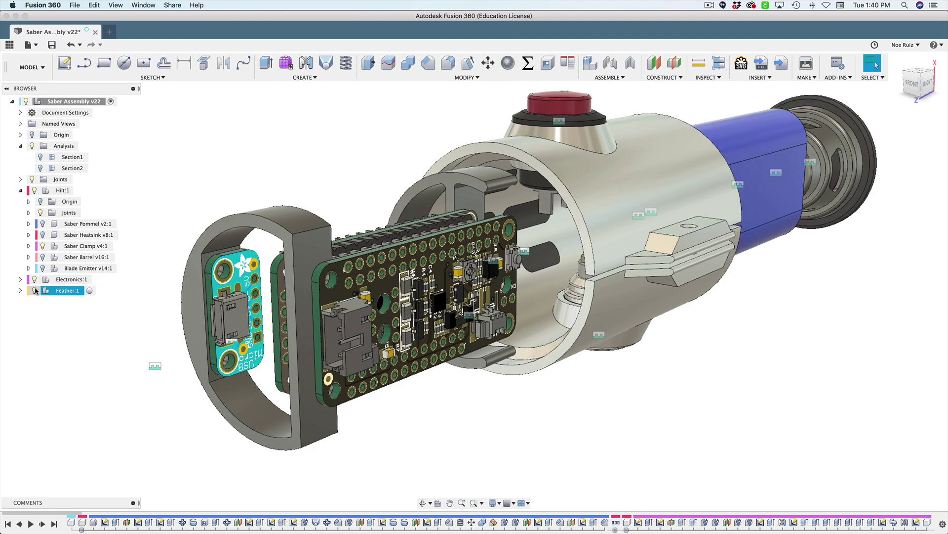
left_click(35, 290)
Examine the blue battery behind the clamp from several sides, selecting its flat side face and rounded upper face
middle_click_drag(275, 282, 542, 344, "shift")
middle_click_drag(662, 336, 497, 360, "shift")
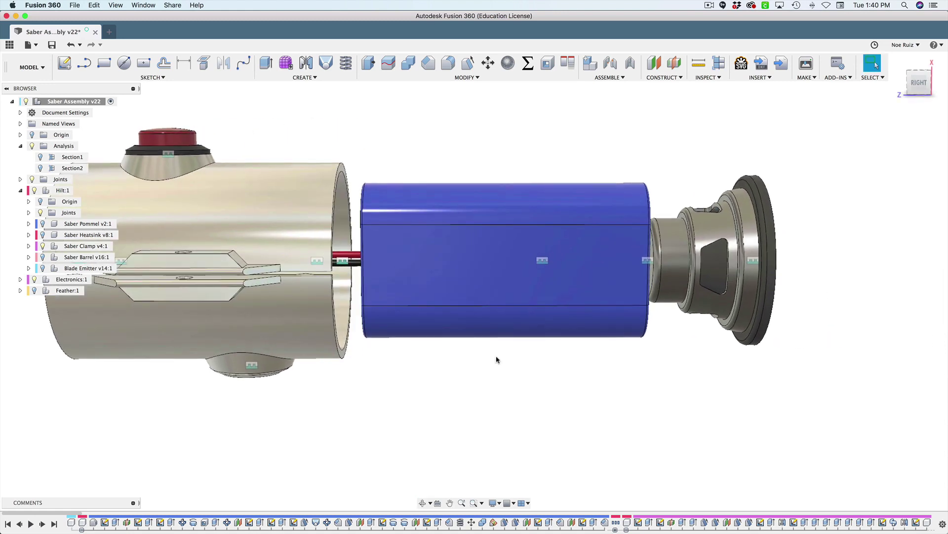
left_click(558, 257)
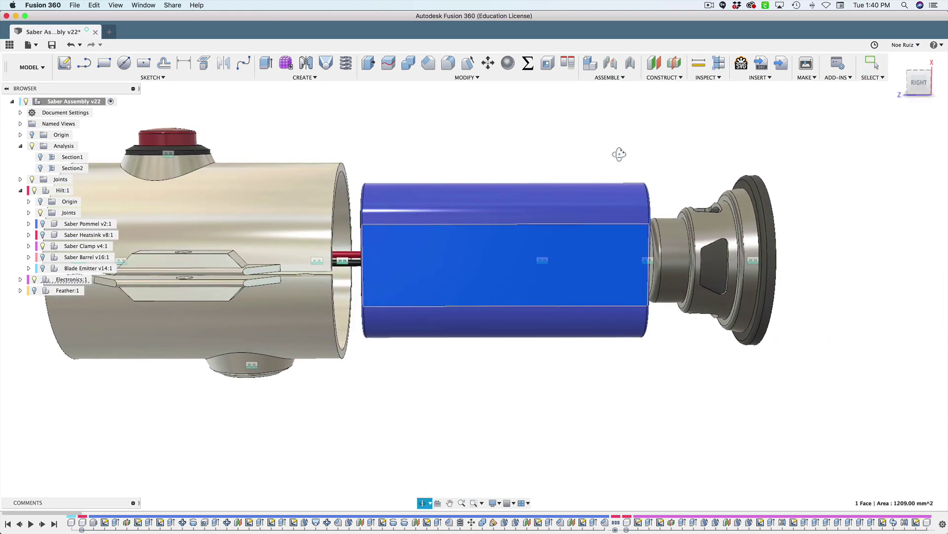
middle_click_drag(618, 153, 591, 159, "shift")
left_click(581, 212)
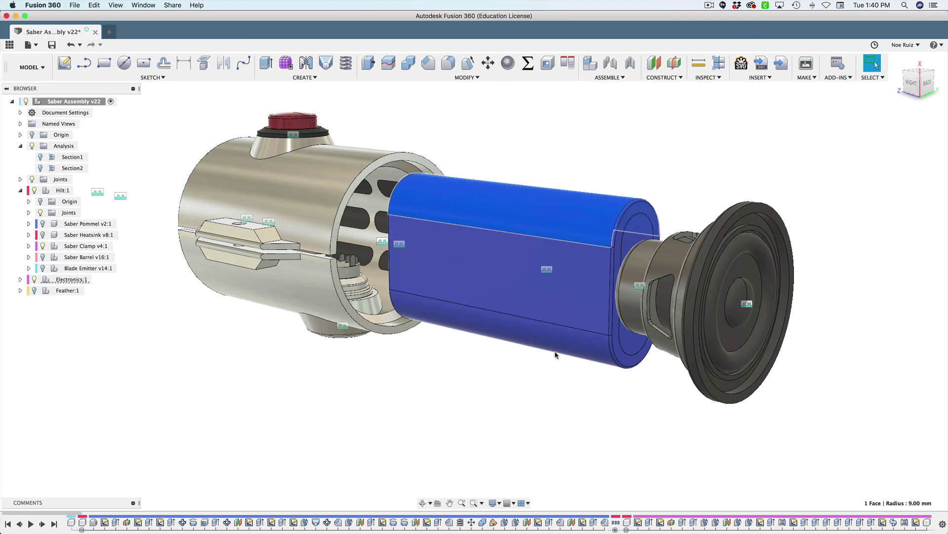
middle_click_drag(644, 178, 527, 376, "shift")
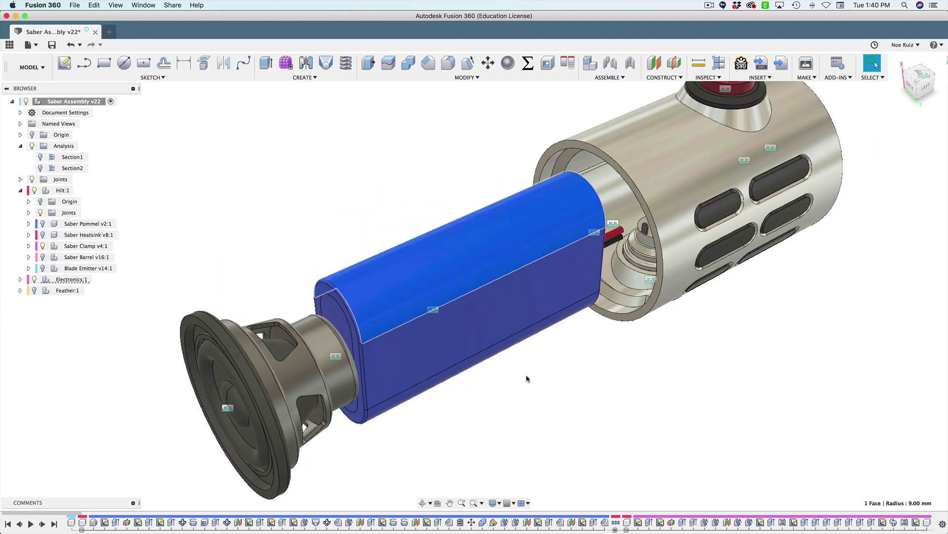
left_click(387, 242)
Examine the speaker behind the battery, selecting the flat ring face around its front
middle_click_drag(365, 242, 424, 205, "shift")
middle_click_drag(909, 193, 727, 195, "shift")
middle_click_drag(789, 130, 686, 94)
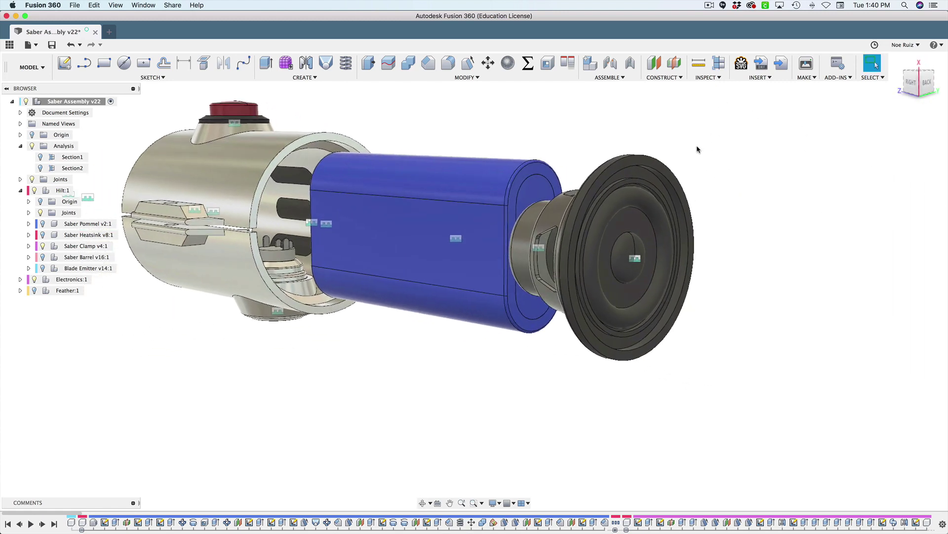
scroll(639, 154, "up", 3)
left_click(628, 160)
scroll(643, 156, "down", 3)
middle_click_drag(672, 148, 608, 164)
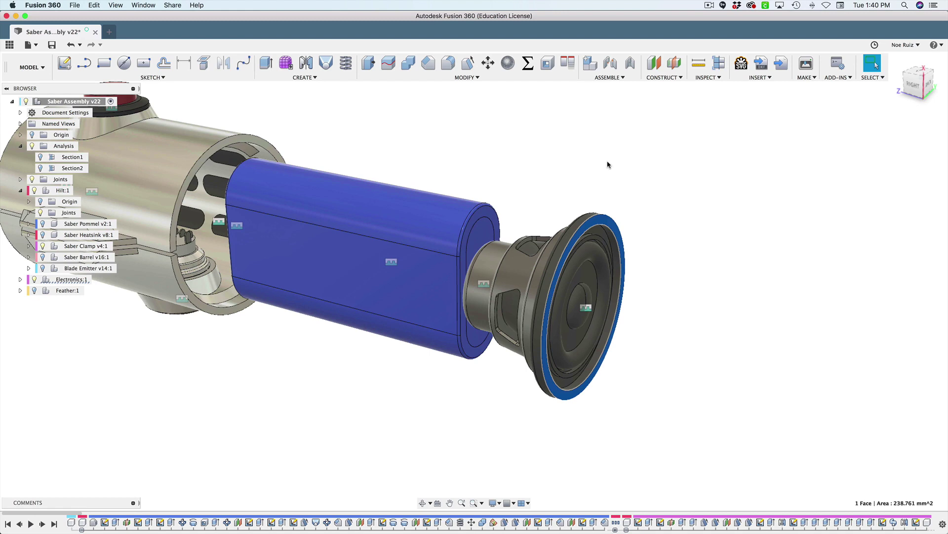
Check the size of the speaker's front rim by selecting its circular edge, leaving nothing selected
scroll(559, 182, "up", 3)
left_click(557, 183)
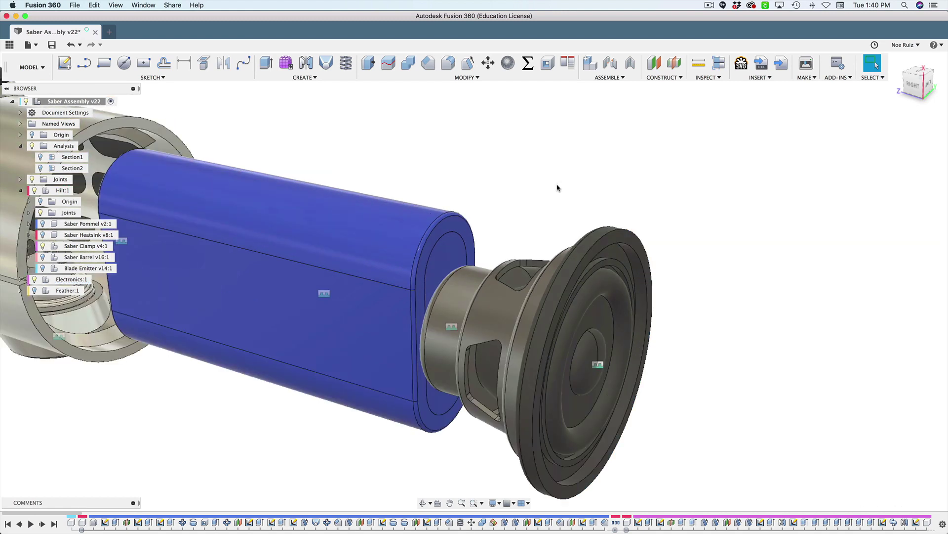
scroll(558, 183, "down", 5)
scroll(529, 232, "up", 2)
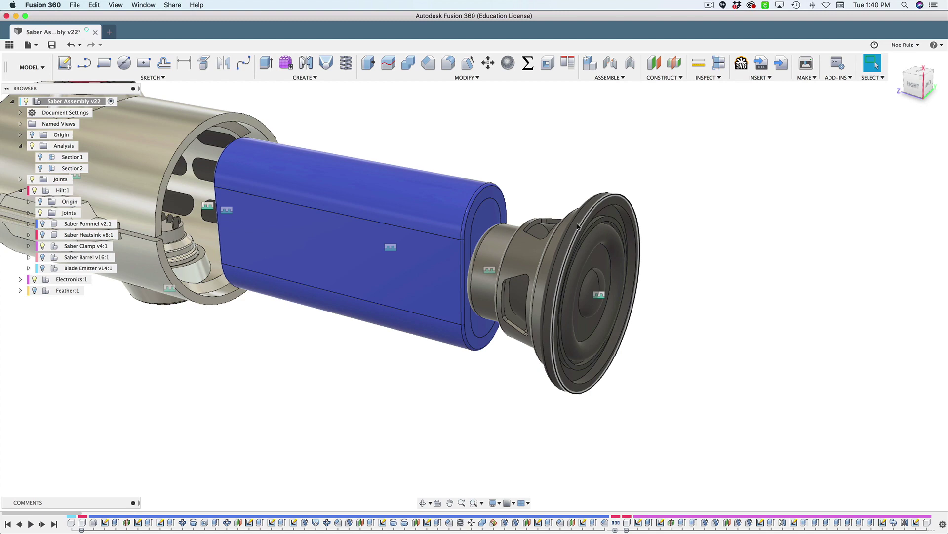
left_click(580, 227)
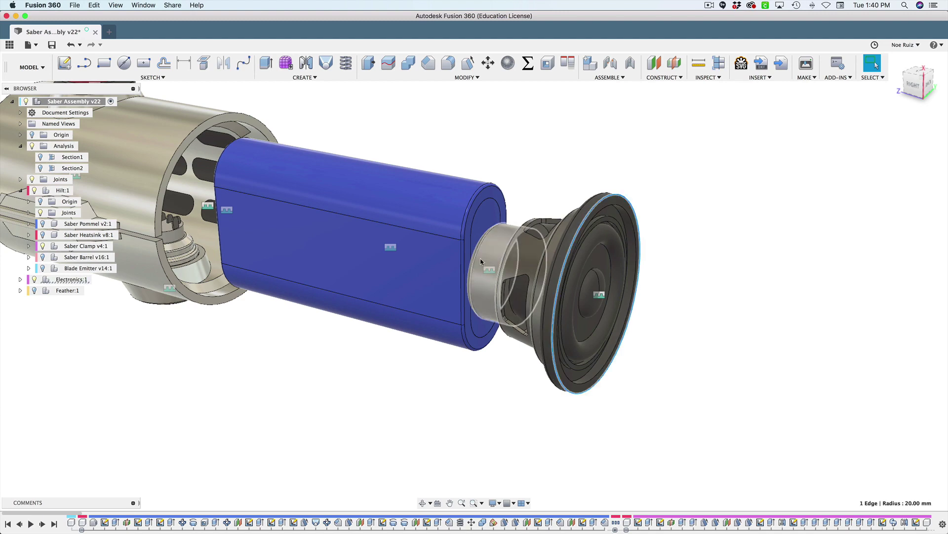
left_click(527, 211)
Inspect the gap between the battery and the speaker, selecting the circular rear face of the speaker's magnet
middle_click_drag(527, 211, 557, 218, "shift")
scroll(556, 285, "up", 4)
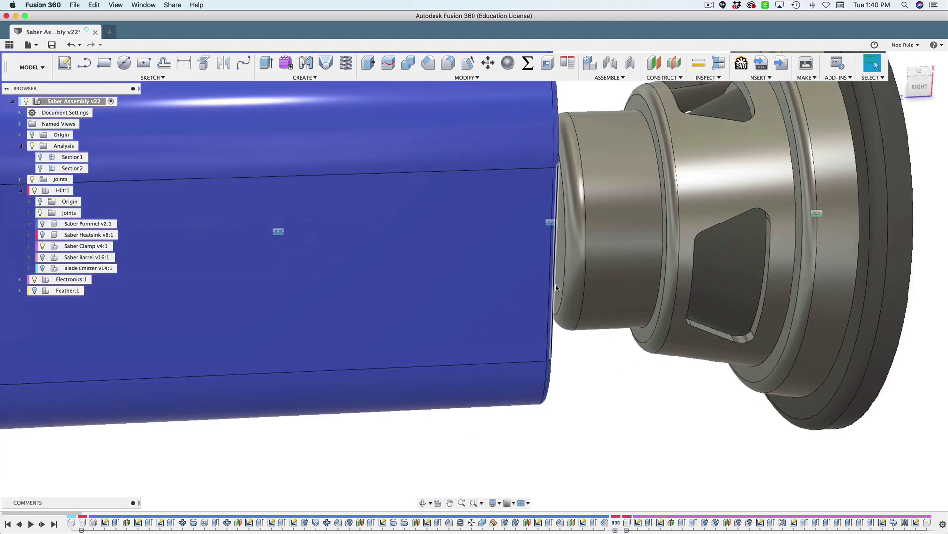
left_click(556, 285)
scroll(556, 285, "down", 5)
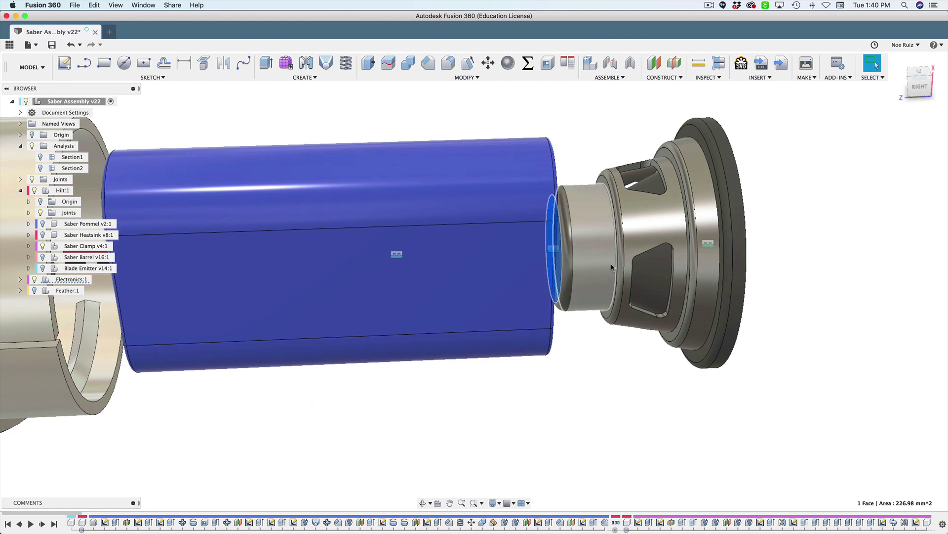
Measure the distance from the magnet's rear face to the rear face of the speaker's front rim, leaving nothing selected
scroll(603, 184, "up", 2)
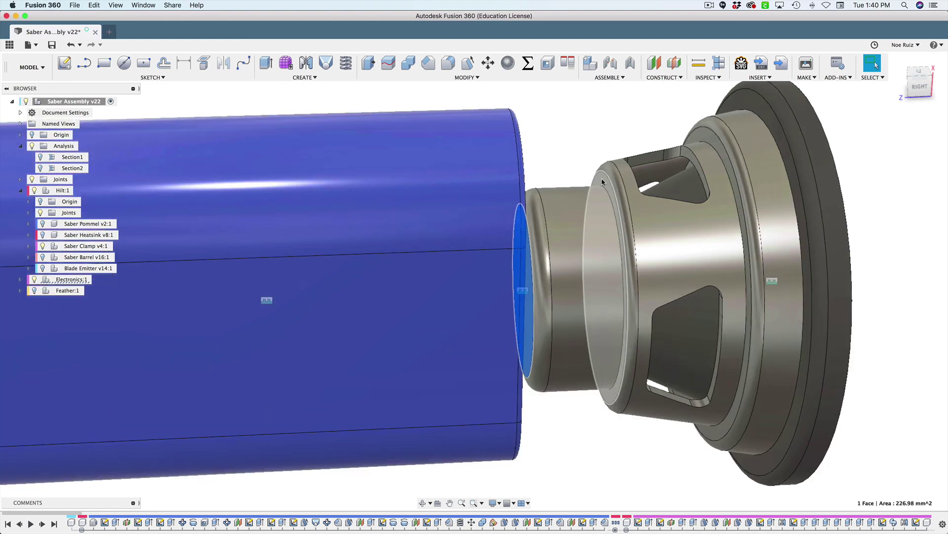
scroll(613, 171, "down", 2)
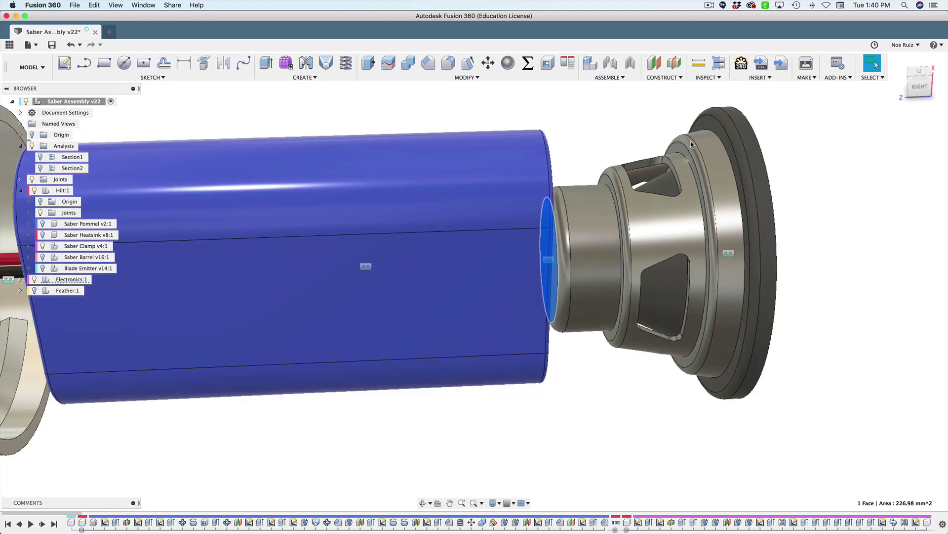
left_click(708, 121, "shift")
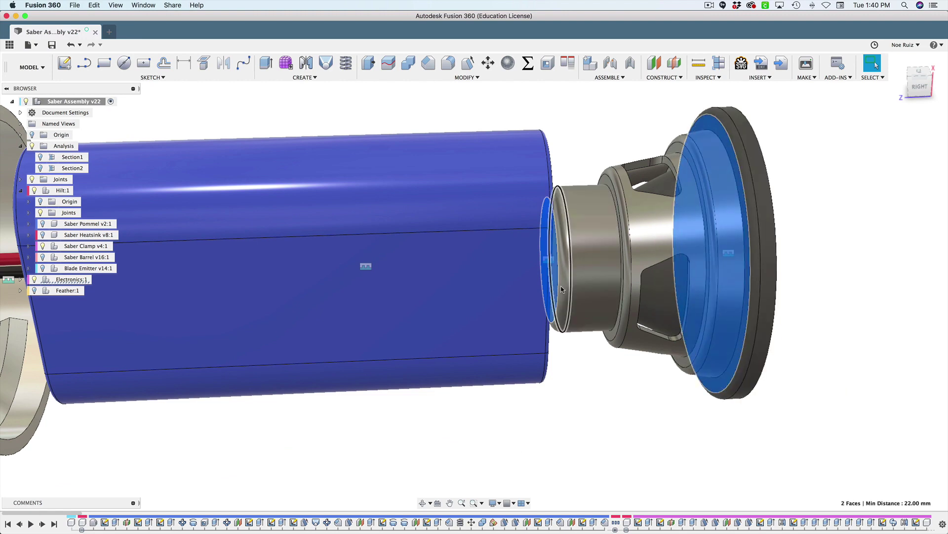
middle_click_drag(862, 322, 736, 289, "shift")
left_click(855, 320)
Show the pommel, heatsink, barrel and blade emitter again, and turn on the Section2 analysis
scroll(856, 313, "down", 2)
scroll(720, 285, "down", 2)
mouse_move(545, 366)
middle_mouse_down("shift")
mouse_move(552, 369)
mouse_move(552, 358)
middle_mouse_up("shift")
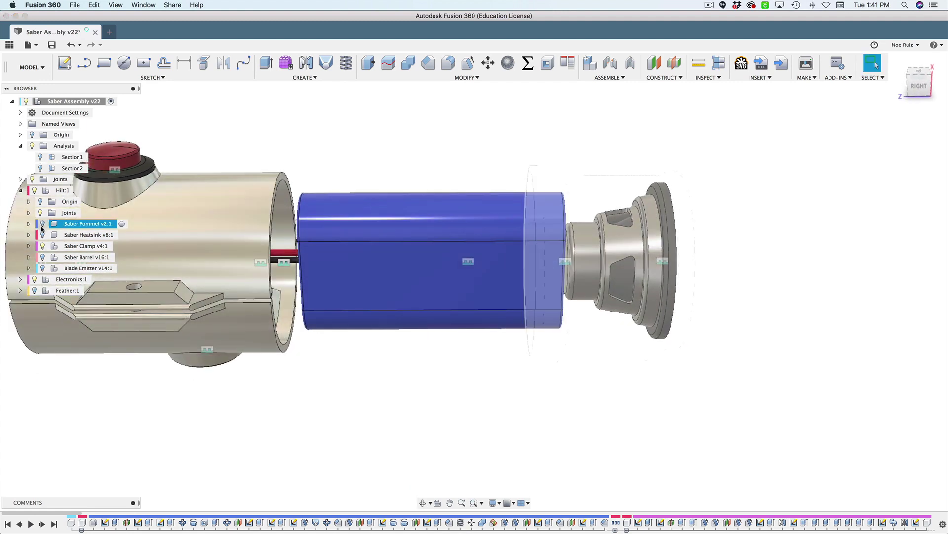
left_click(42, 224)
left_click(42, 235)
left_click(42, 257)
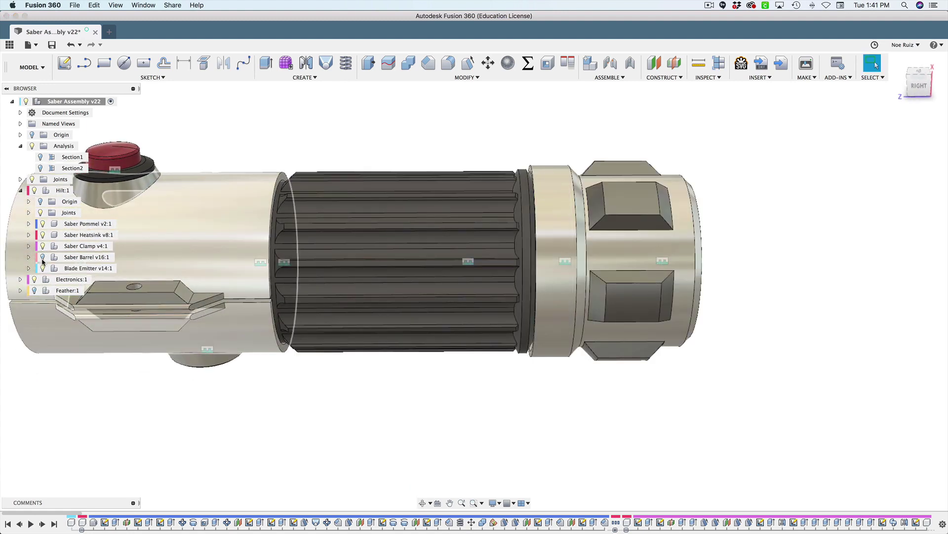
left_click(41, 168)
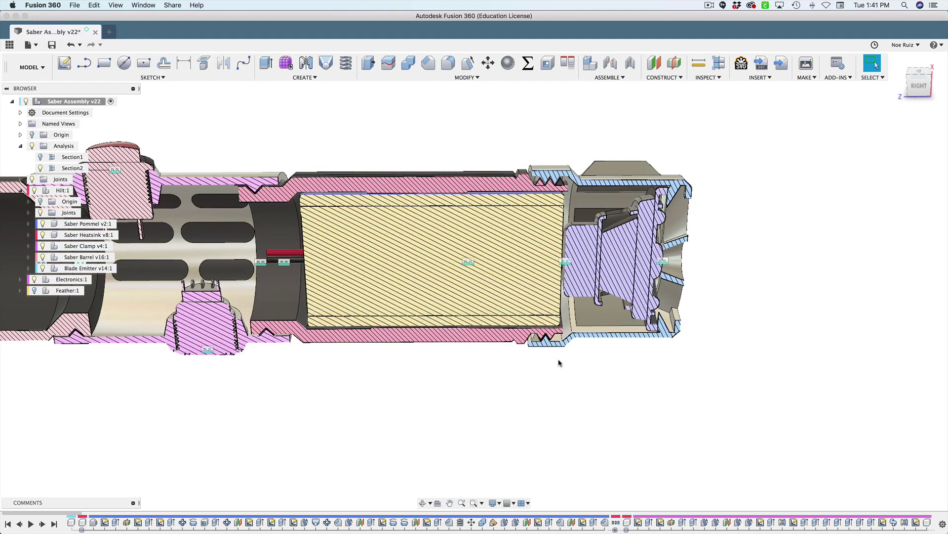
Examine the sectioned pommel end of the hilt, checking how the speaker sits behind the battery
scroll(550, 181, "up", 4)
scroll(583, 211, "down", 2)
middle_click_drag(624, 222, 593, 245, "shift")
left_click(533, 227)
scroll(594, 245, "up", 2)
scroll(600, 243, "down", 5)
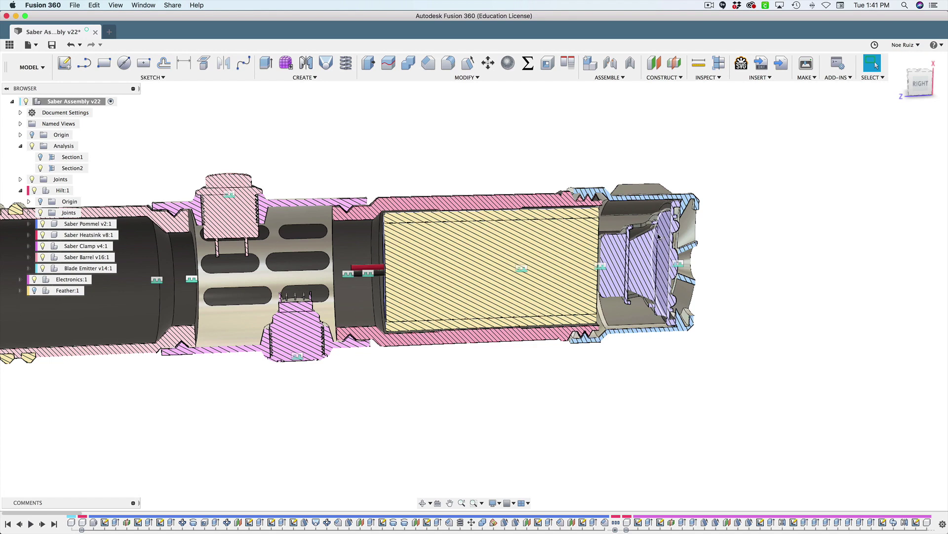
scroll(570, 235, "down", 1)
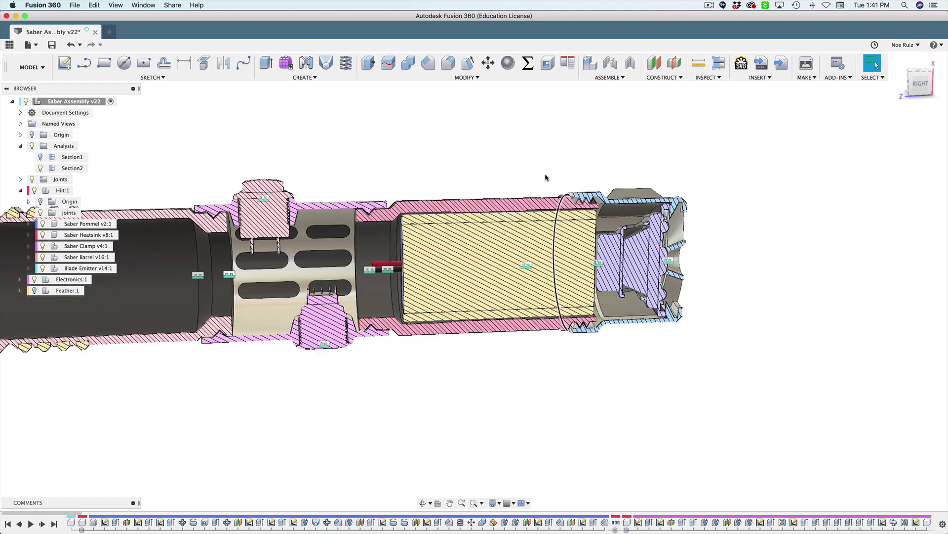
Examine the section along the hilt, from the battery inside the heatsink to the barrel and blade emitter
middle_click_drag(534, 161, 670, 212)
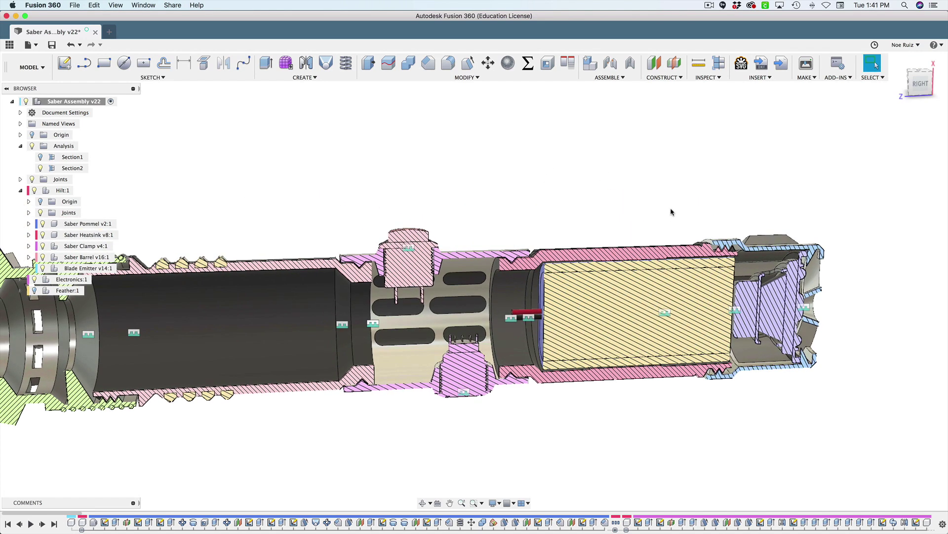
middle_click_drag(671, 212, 679, 199)
middle_click_drag(872, 440, 796, 410, "shift")
scroll(701, 296, "up", 5)
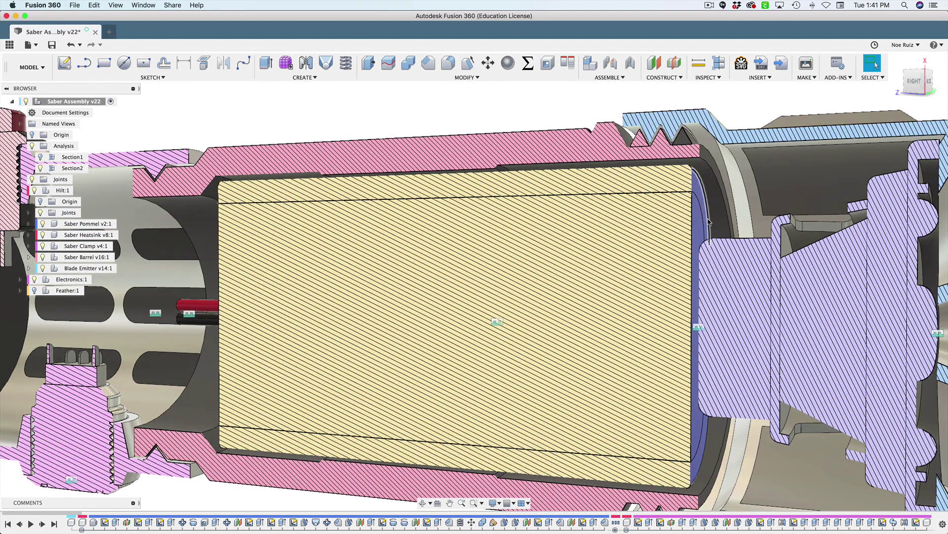
scroll(712, 294, "down", 4)
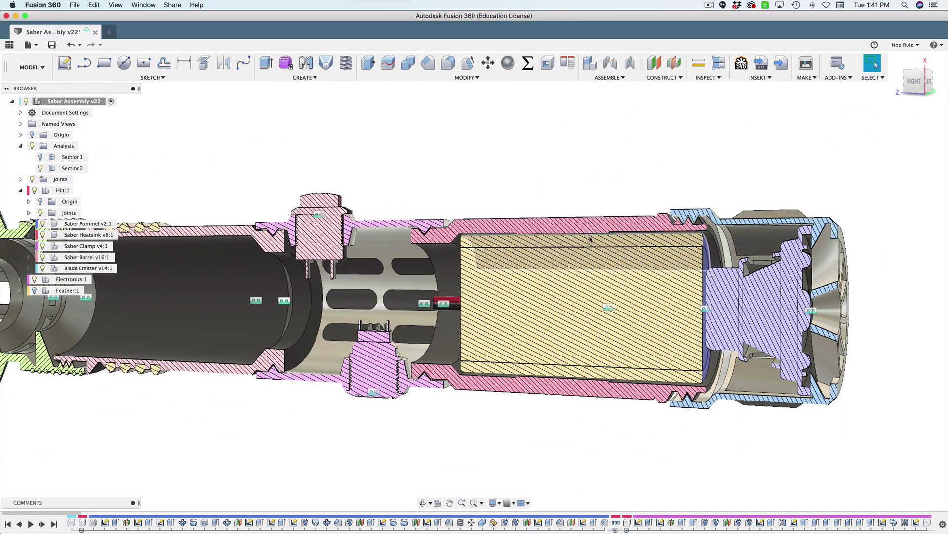
scroll(579, 191, "down", 1)
scroll(579, 190, "down", 2)
middle_click_drag(612, 135, 655, 202)
scroll(719, 160, "down", 4)
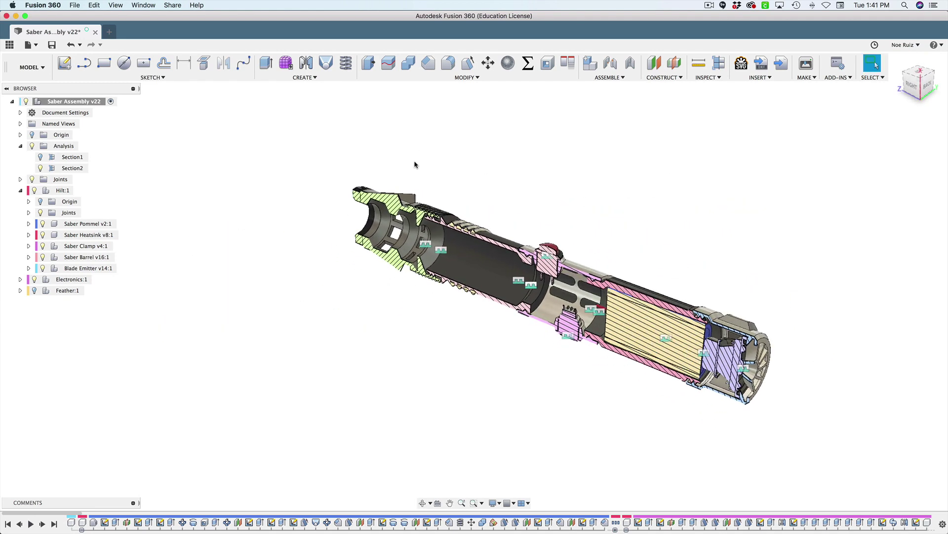
Collapse the Hilt component in the component tree and show the Feather component inside the barrel
left_click(44, 190)
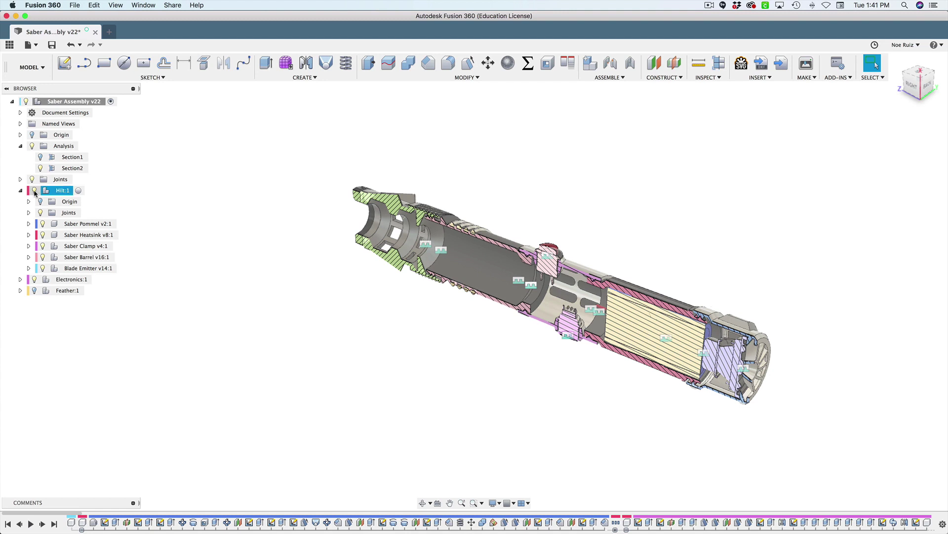
key("Escape")
left_click(23, 191)
left_click(35, 213)
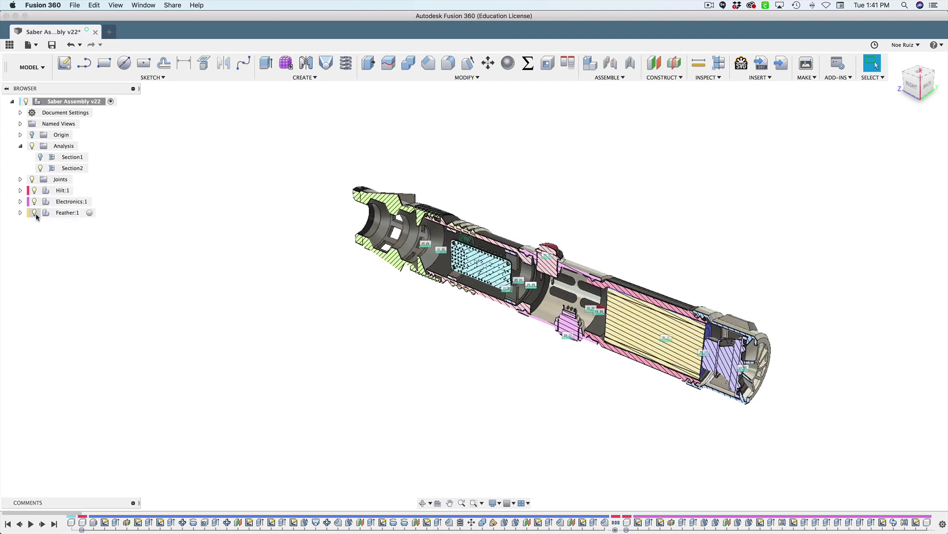
Activate the Feather component and leave only it displayed by hiding Hilt and Electronics and turning off Section2
left_click(89, 212)
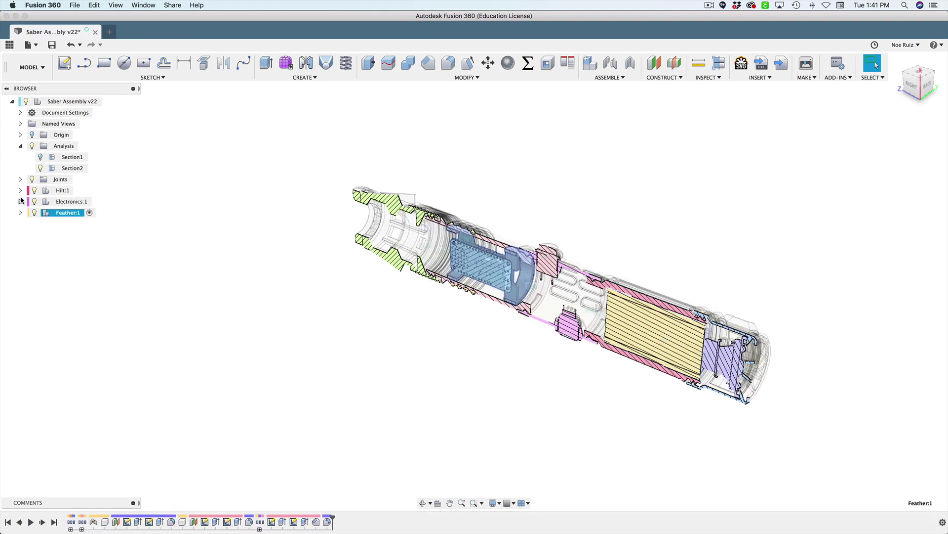
left_click(36, 190)
left_click(40, 168)
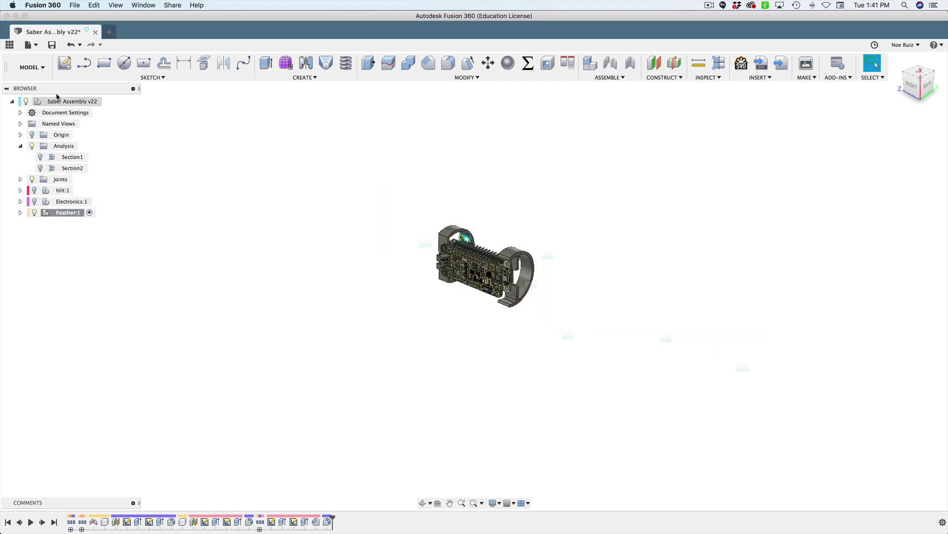
left_click(111, 101)
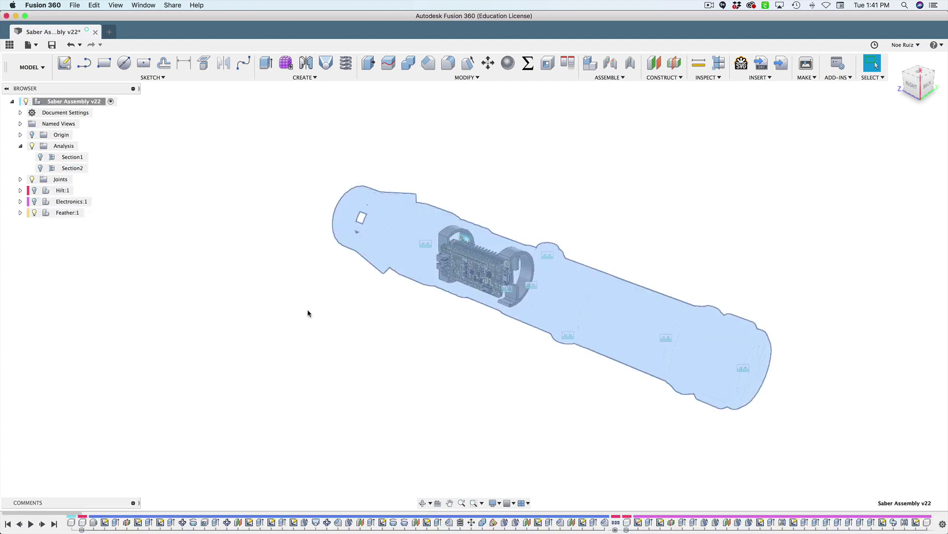
left_click(90, 212)
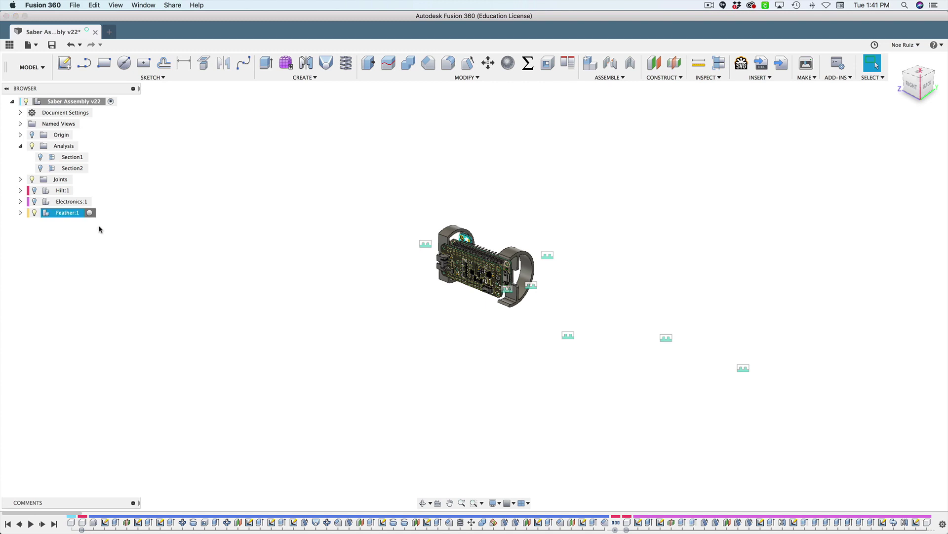
Examine the Feather boards and their mounts from several sides, selecting the curved outer face of the Wing Mount
scroll(470, 267, "up", 3)
left_click(320, 239)
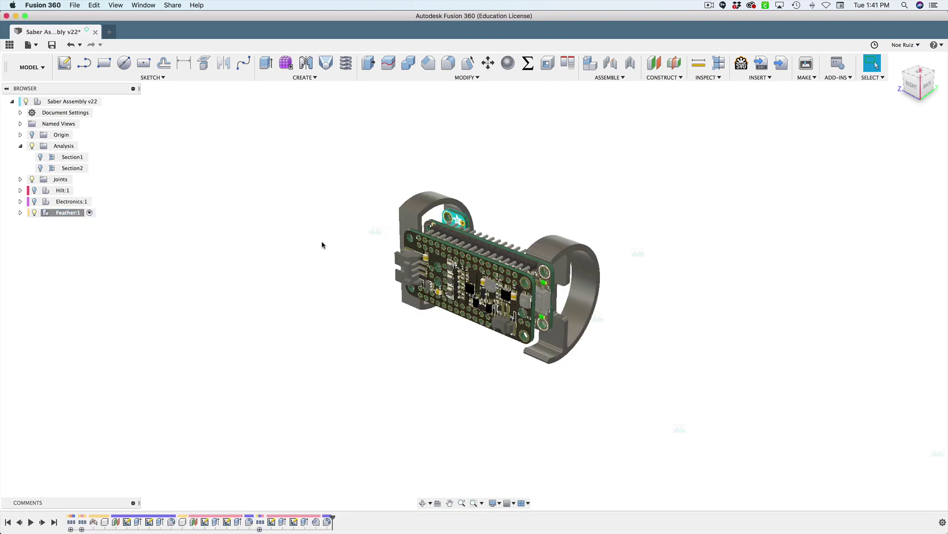
left_click(898, 61)
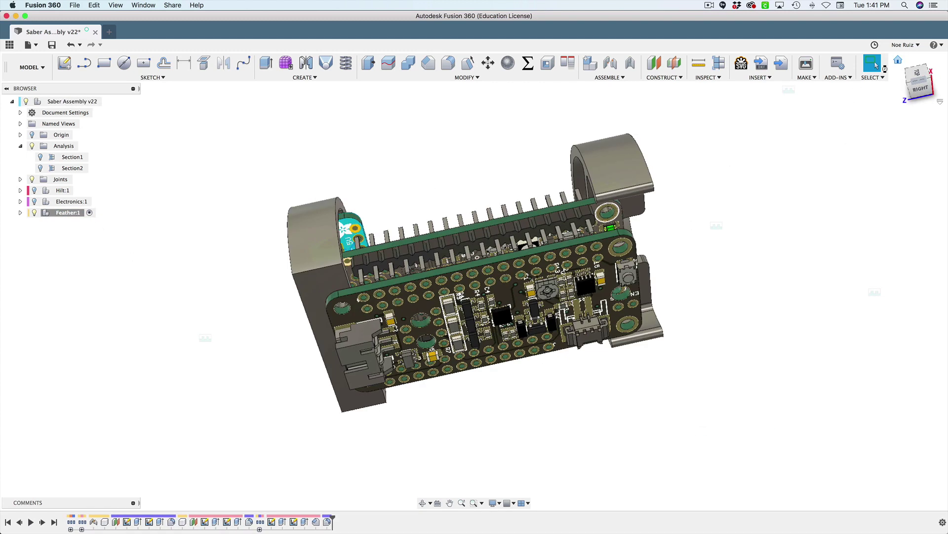
left_click(393, 246)
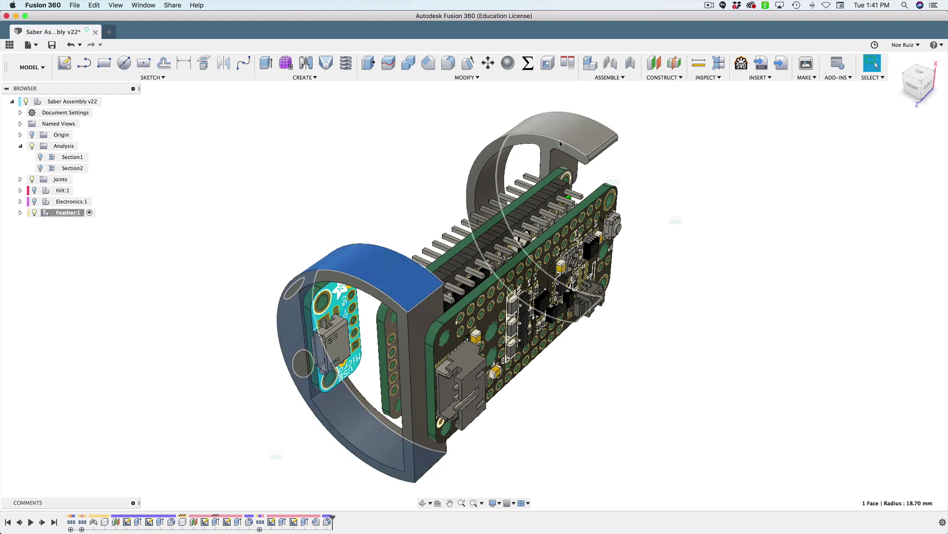
Expand the Feather component and highlight the NeoSaber Wing and Adafruit Feather M4 boards in turn
left_click(22, 213)
left_click(67, 246)
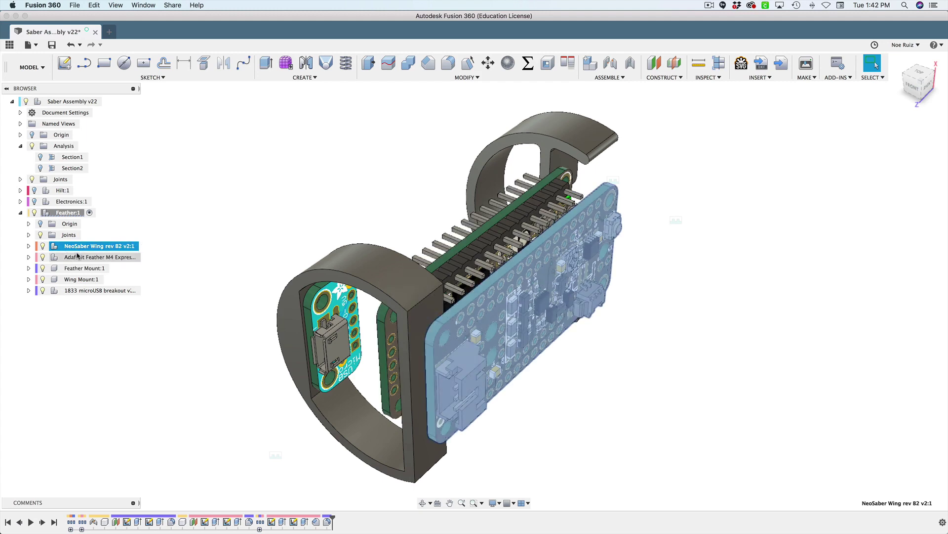
left_click(78, 258)
Highlight the Feather Mount and the Wing Mount alternately to identify each one in the model
left_click(79, 268)
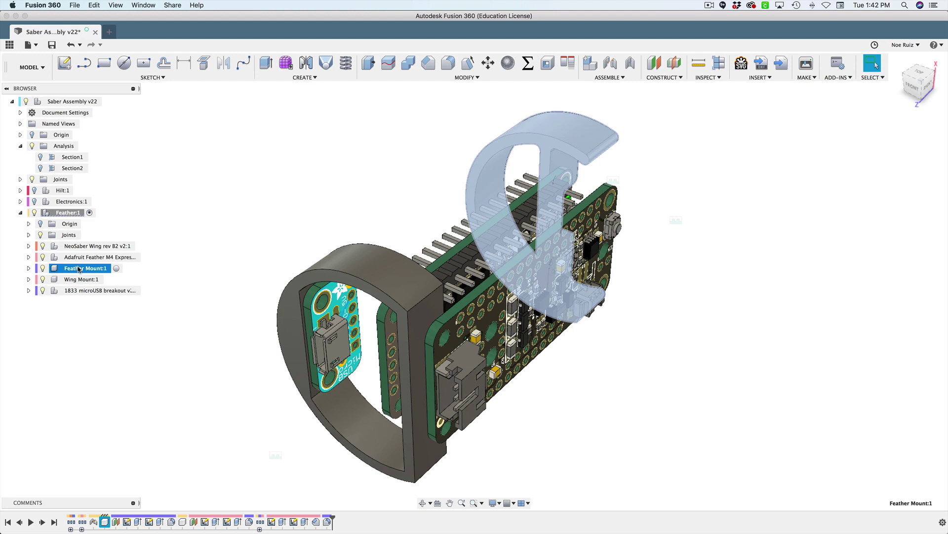
left_click(79, 279)
left_click(79, 268)
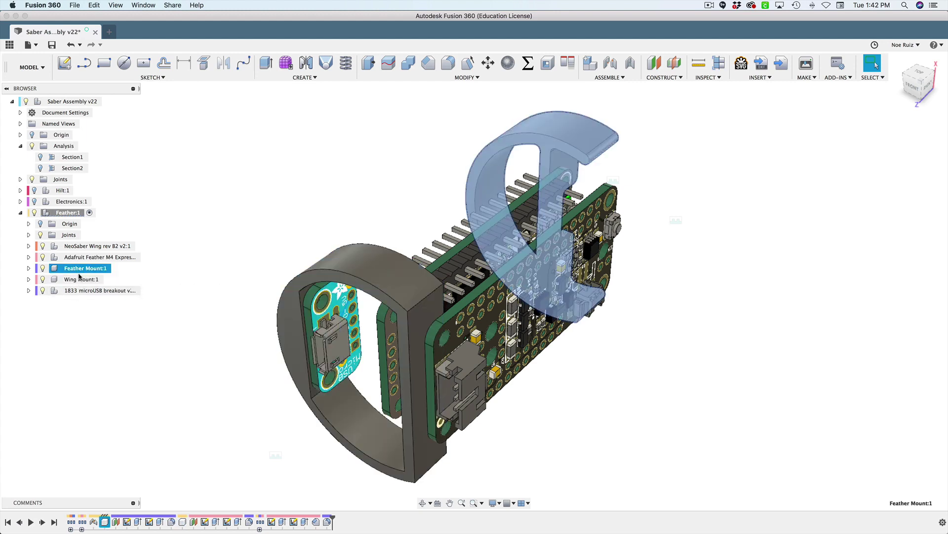
left_click(80, 280)
left_click(79, 268)
left_click(80, 279)
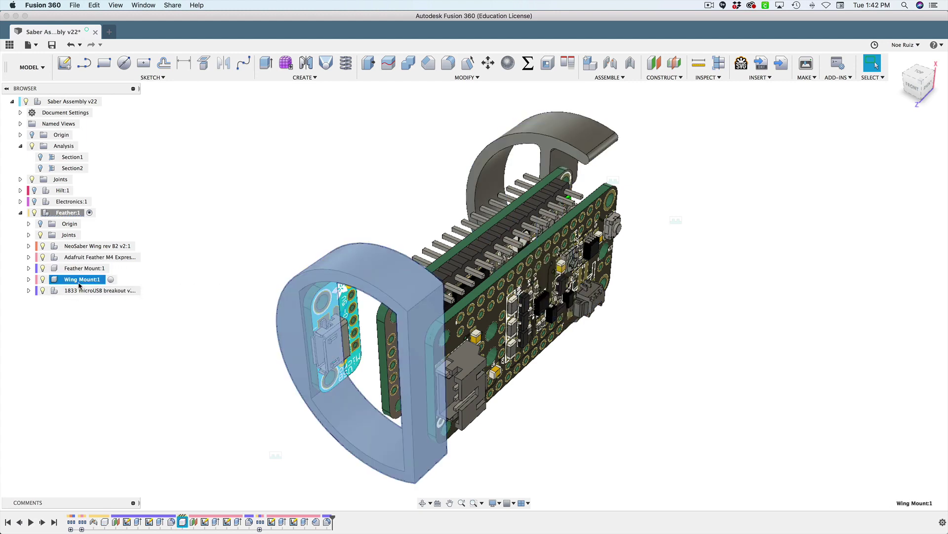
Locate the 1833 microUSB breakout and its timeline feature, and highlight the whole Feather component, leaving nothing selected
left_click(98, 290)
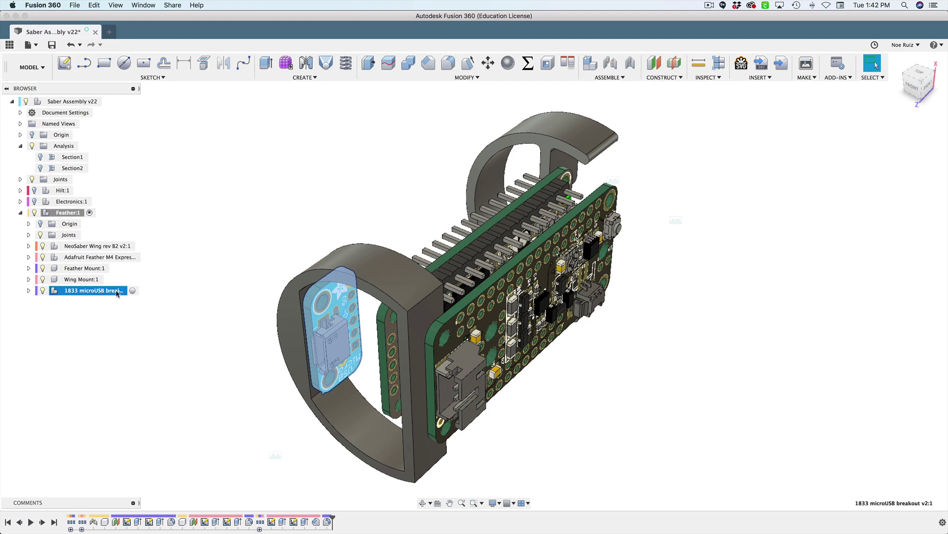
left_click(137, 371)
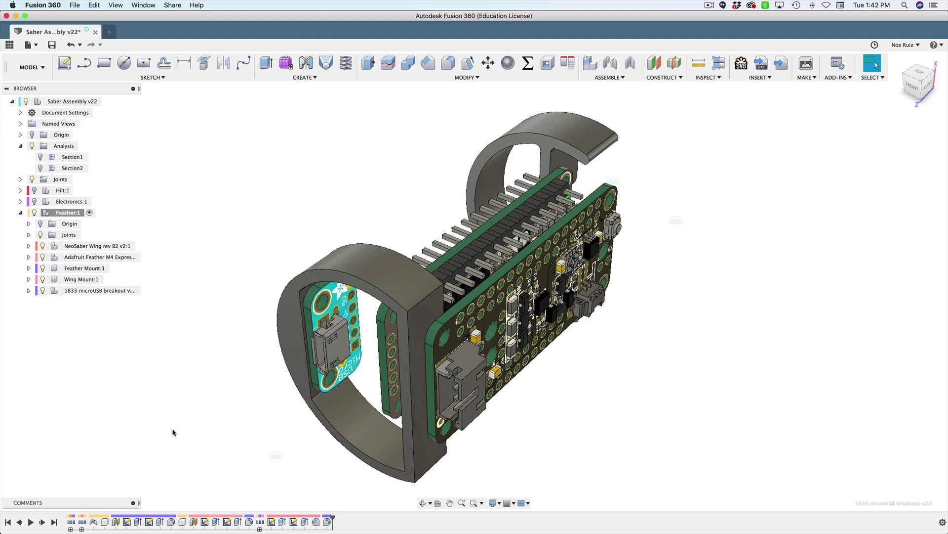
left_click(261, 521)
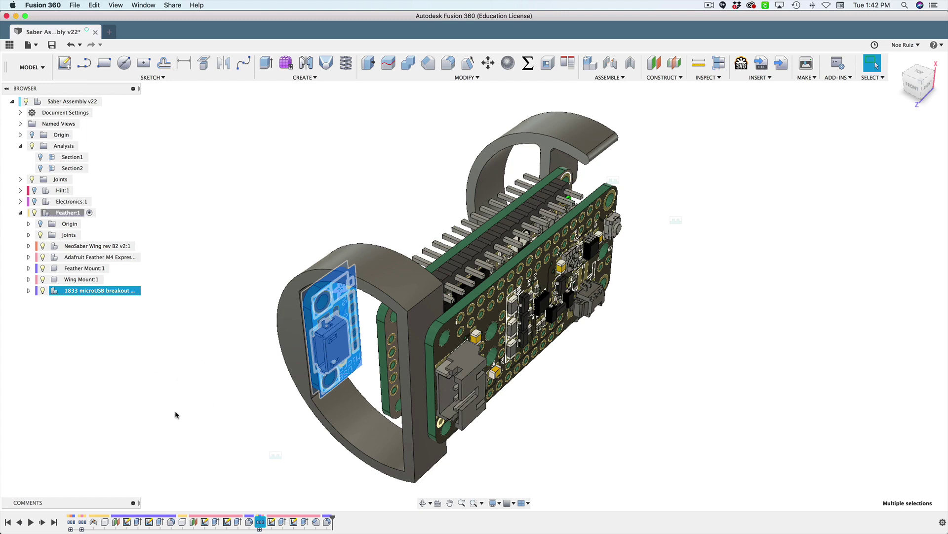
left_click(54, 213)
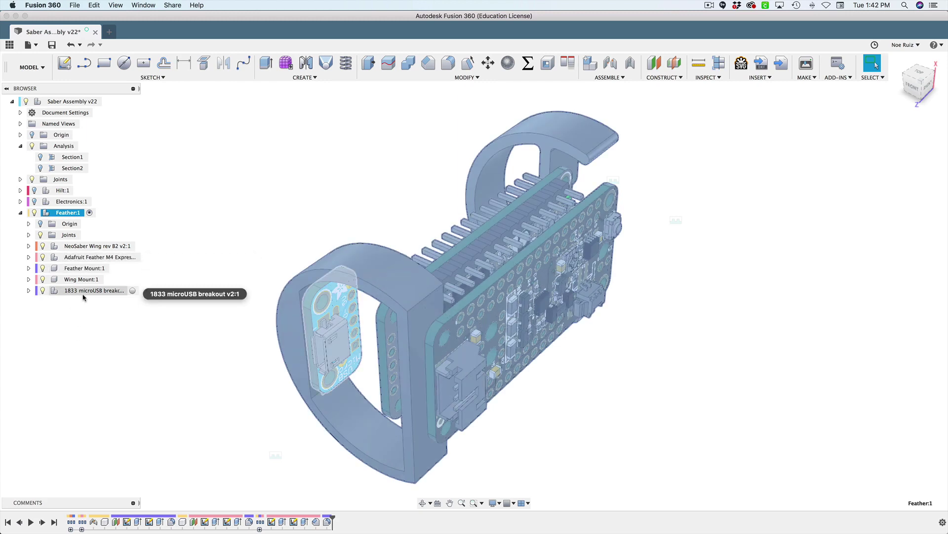
left_click(103, 386)
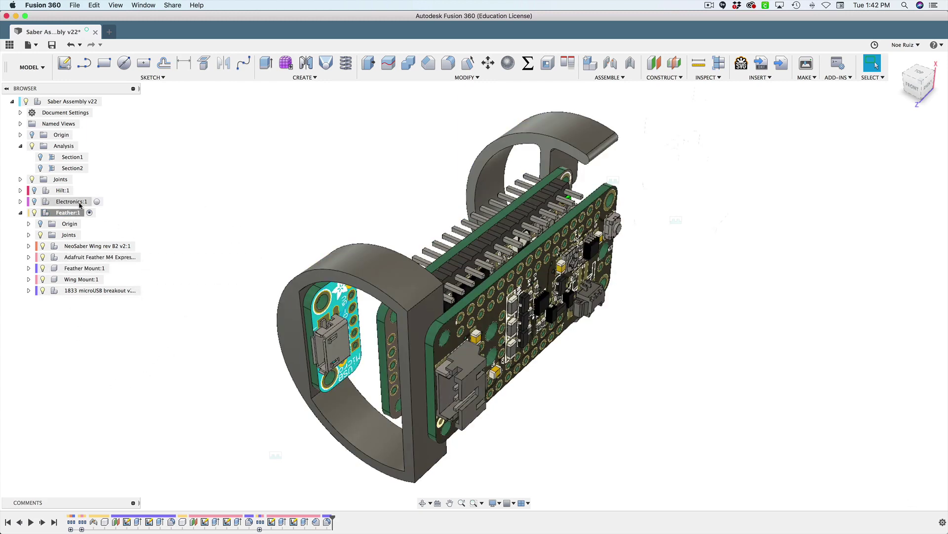
Activate the top-level Saber Assembly and show Hilt and Electronics so the complete hilt is in view
left_click(103, 101)
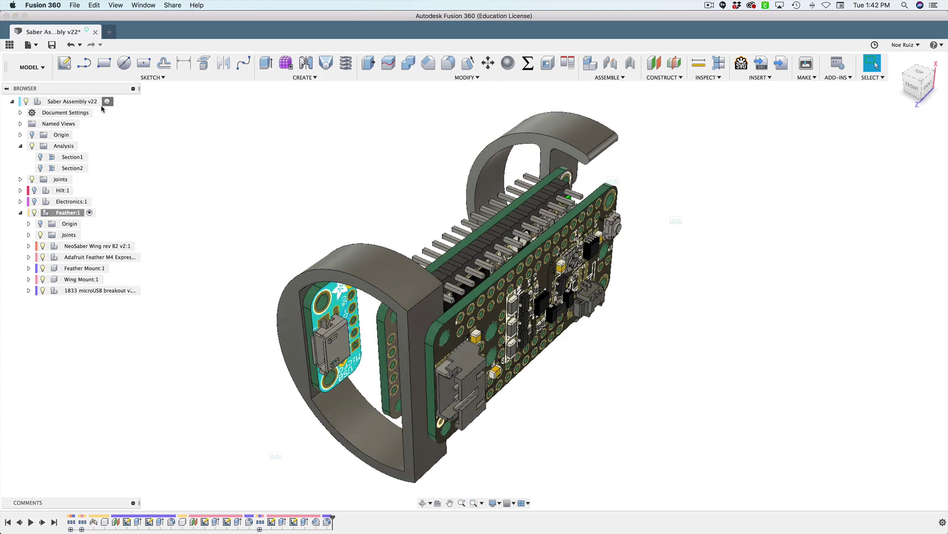
left_click(35, 190)
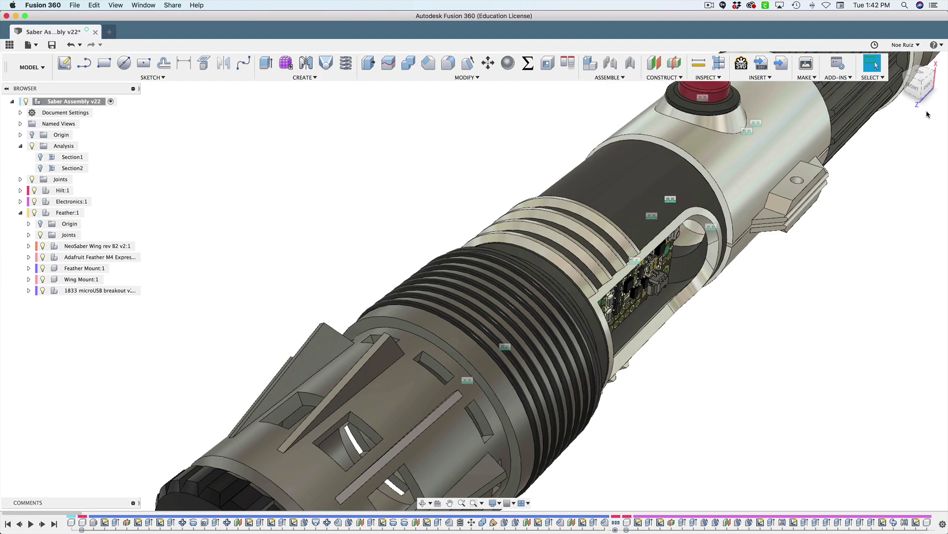
left_click(900, 62)
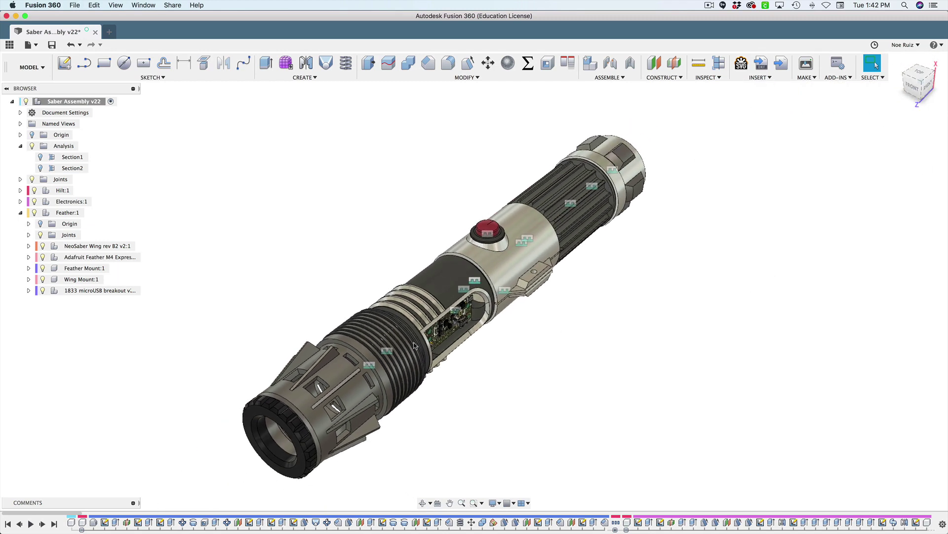
Edit the assembly-level Feather Mount joint and try a Z offset of 40 mm
left_click(20, 179)
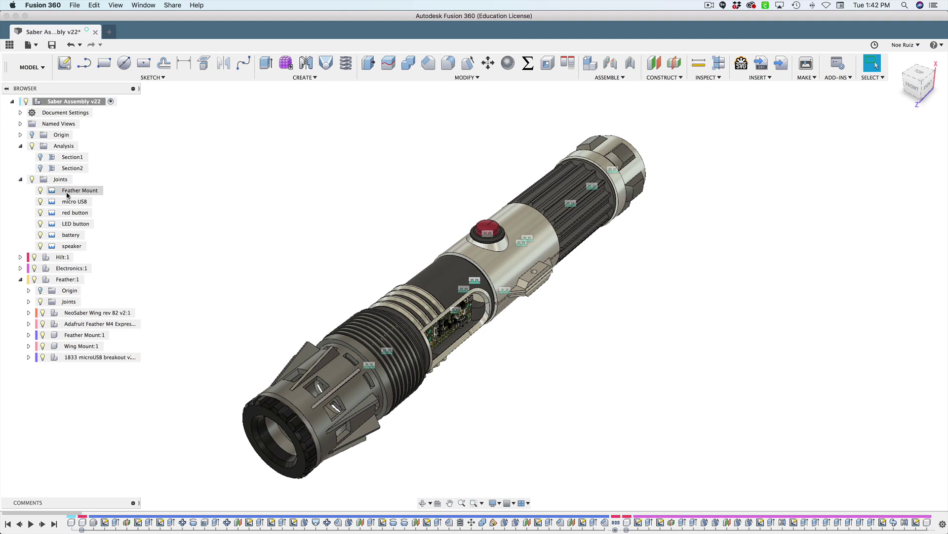
left_click(71, 191)
right_click(74, 192)
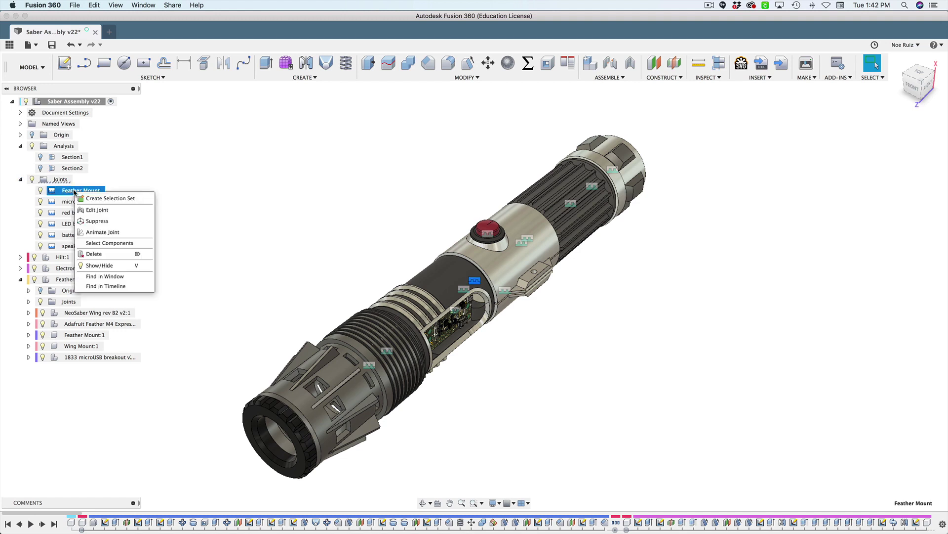
left_click(93, 211)
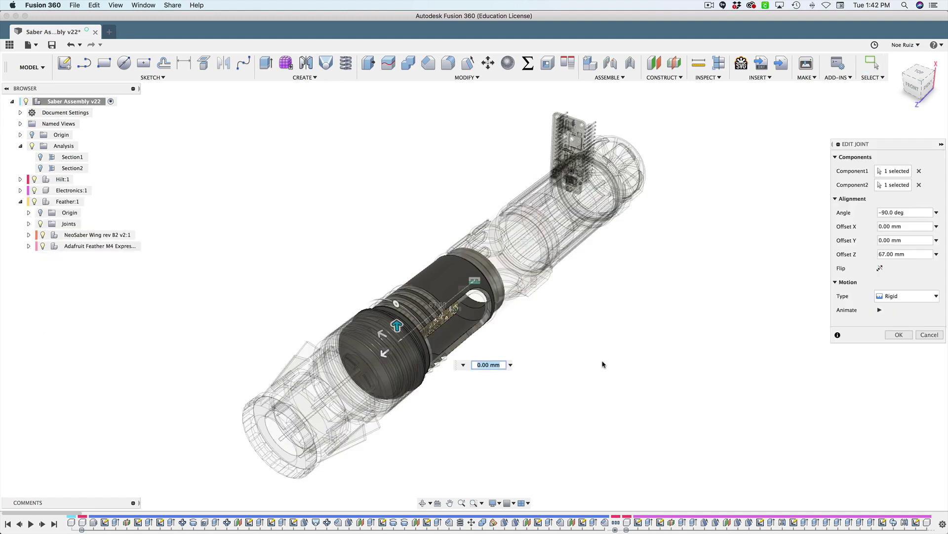
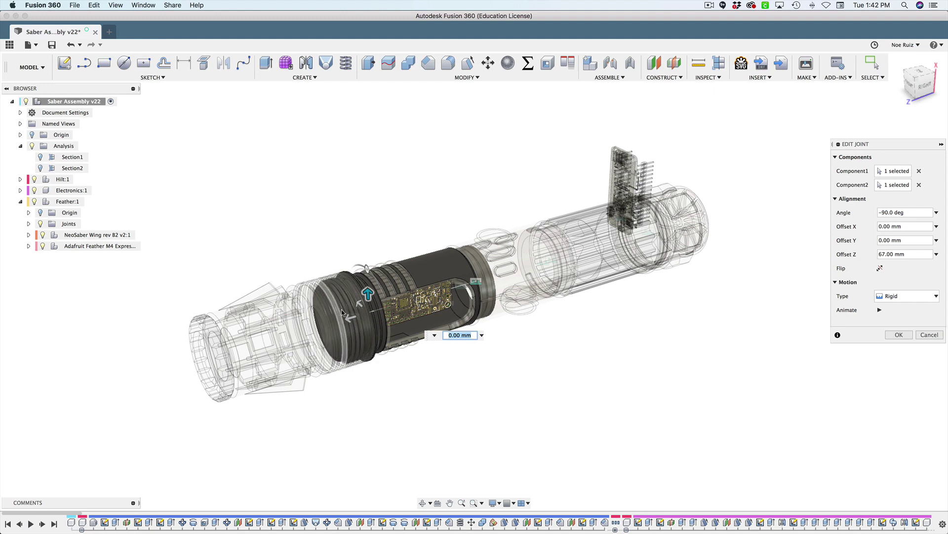
left_click_drag(350, 318, 405, 331)
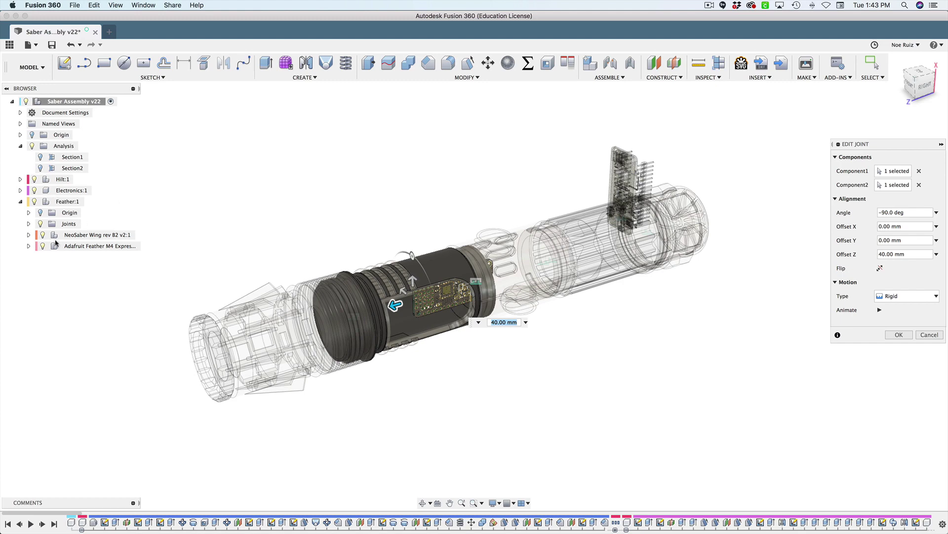
key("Return")
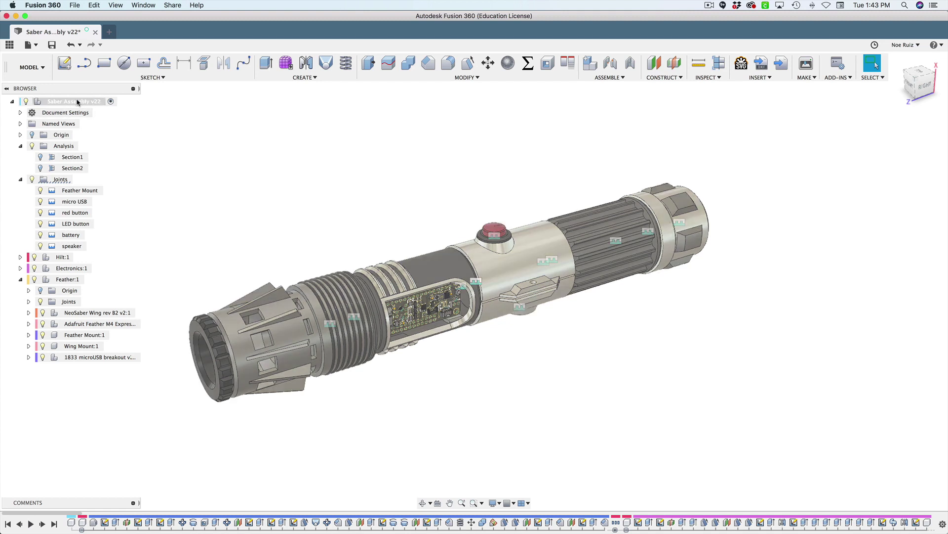
Highlight the assembly-level Feather Mount, micro USB, red button, LED button, battery and speaker joints in turn, leaving nothing selected
left_click(67, 191)
left_click(73, 201)
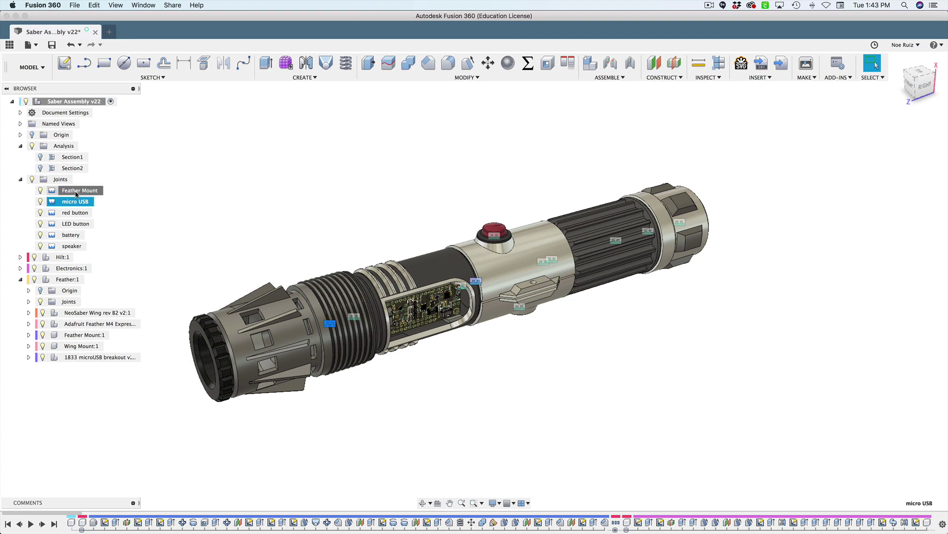
left_click(75, 212)
left_click(76, 225)
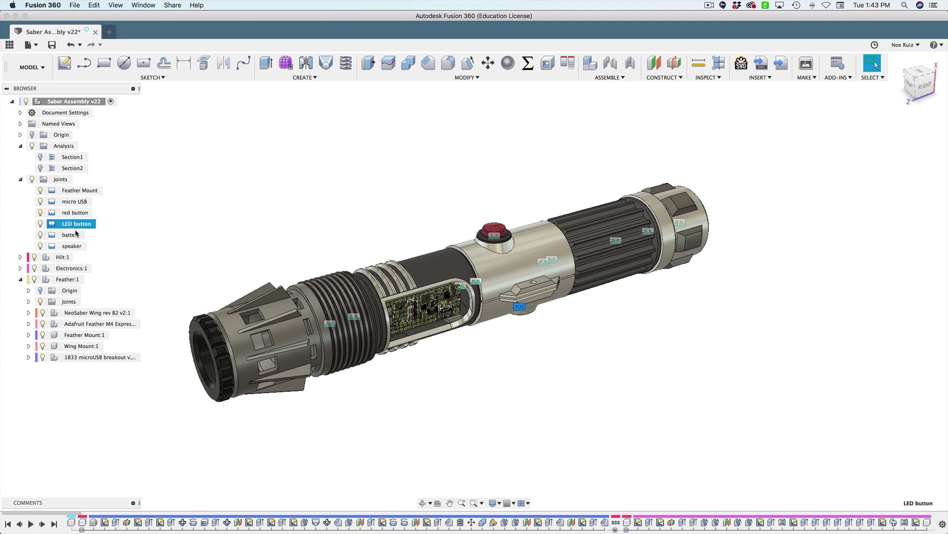
left_click(72, 235)
left_click(72, 245)
left_click(71, 236)
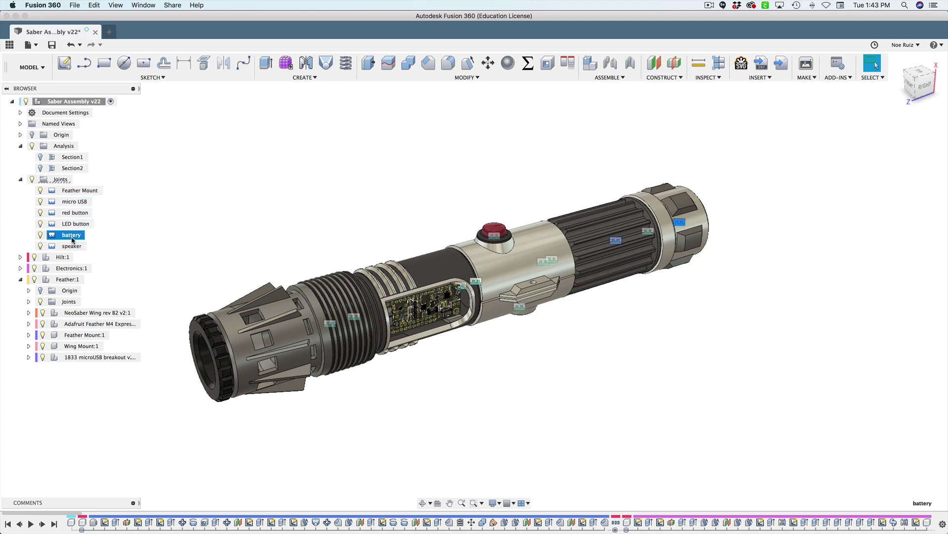
left_click(73, 246)
left_click(127, 233)
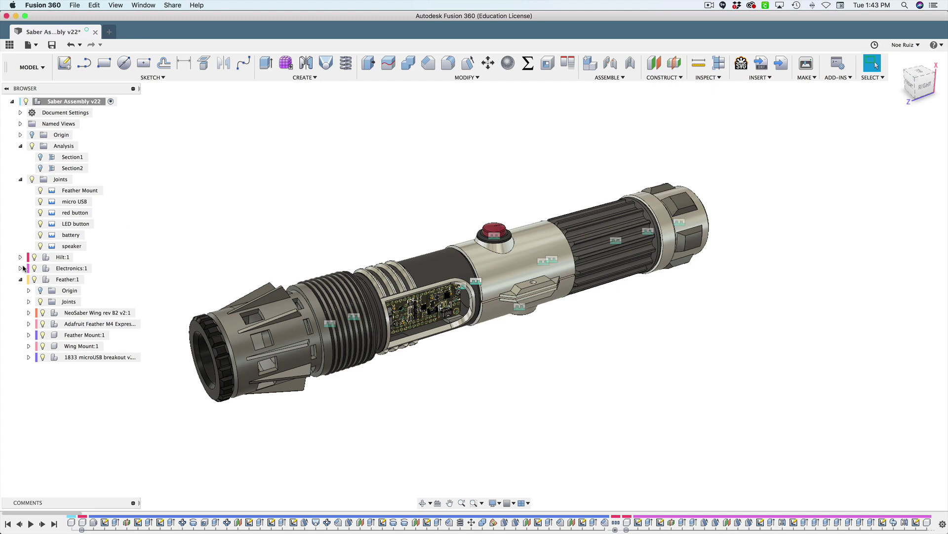
Expand the Hilt component's joints and highlight the pommel, clamp, emitter and heatsink joints in turn
left_click(21, 258)
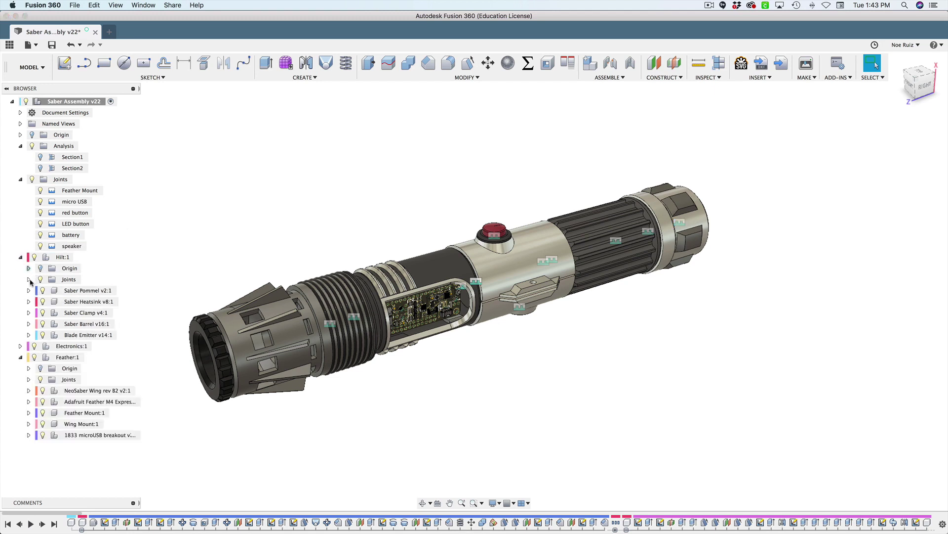
left_click(29, 280)
left_click(76, 292)
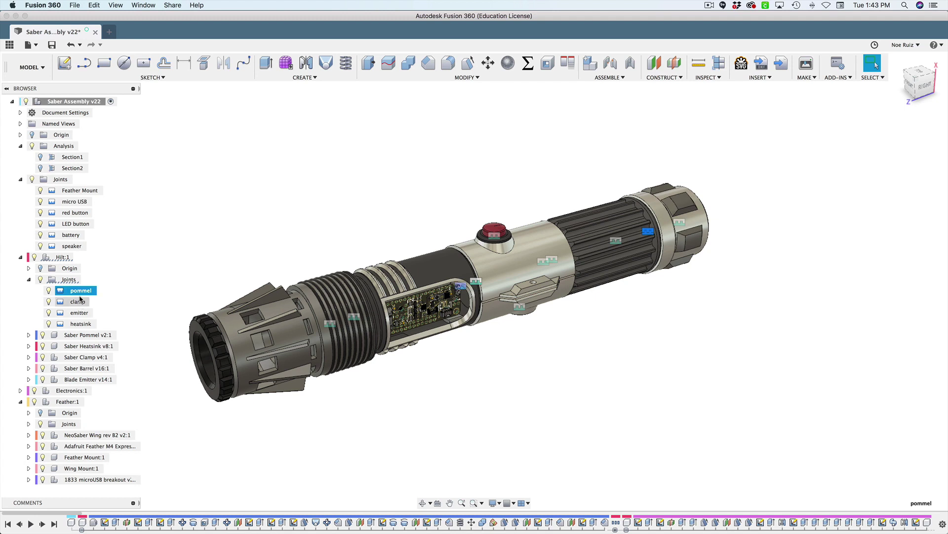
left_click(77, 301)
left_click(79, 312)
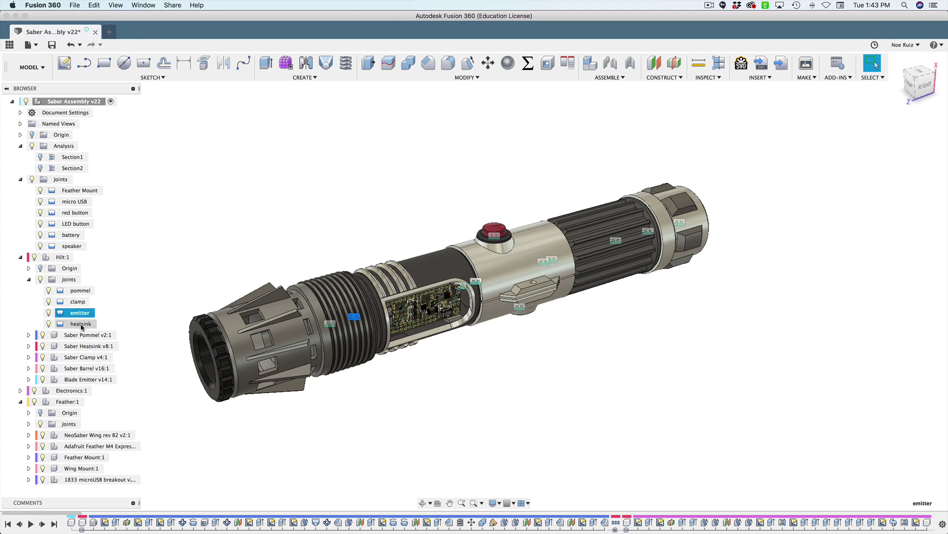
left_click(81, 325)
left_click(163, 295)
middle_click_drag(164, 284, 223, 271)
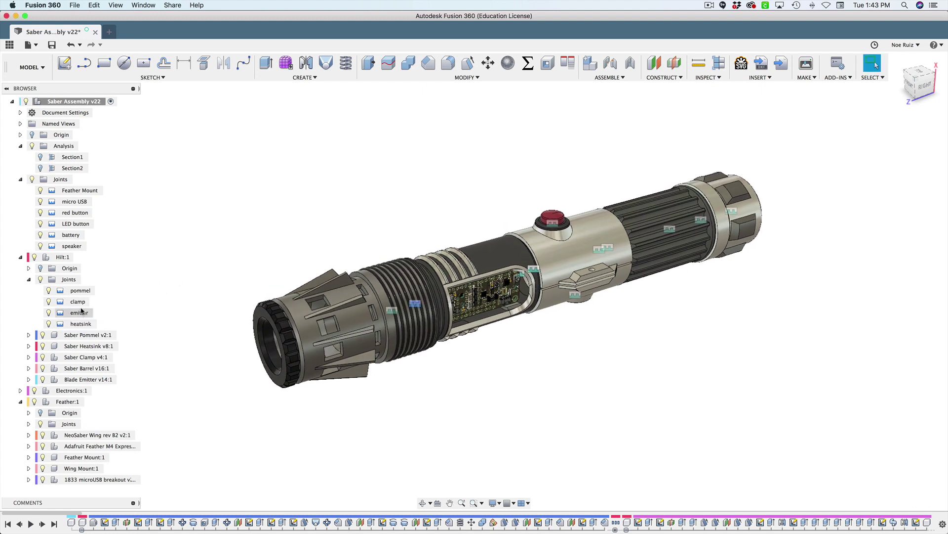
Open the Hilt's heatsink joint for editing and review the available motion types, keeping it Rigid
right_click(79, 324)
left_click(143, 340)
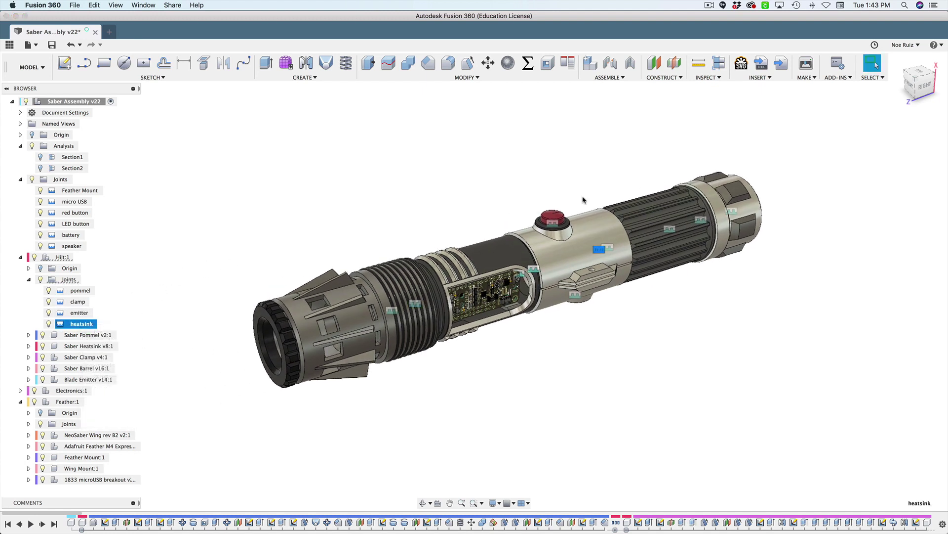
left_click(878, 298)
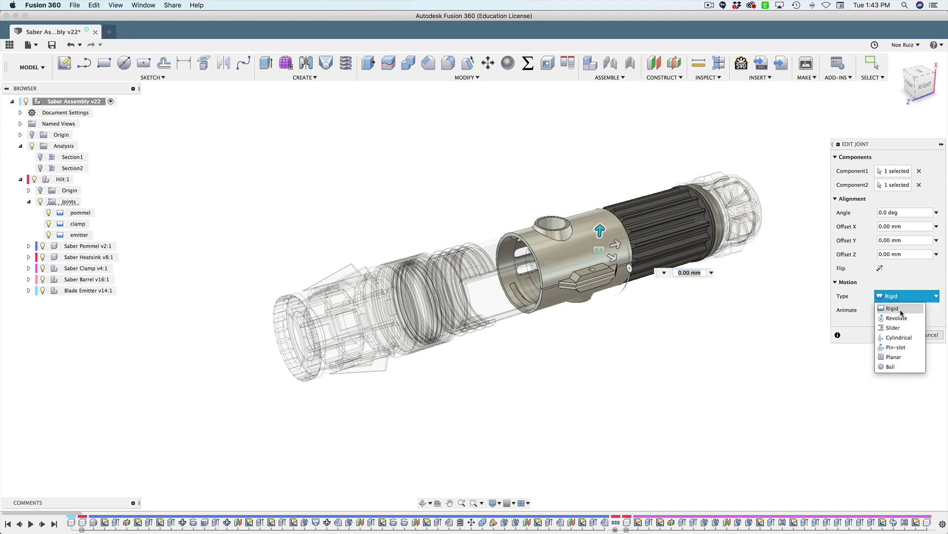
left_click(906, 283)
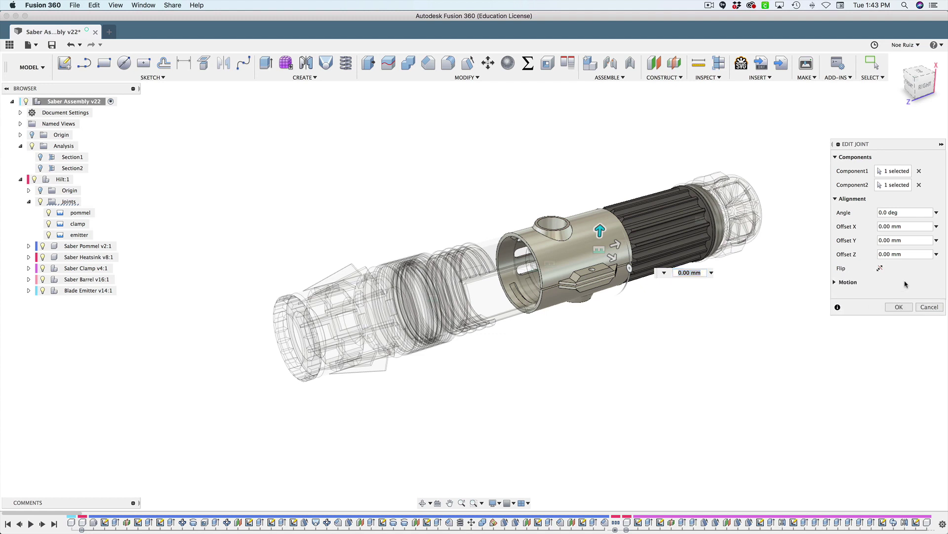
left_click(845, 281)
left_click(884, 296)
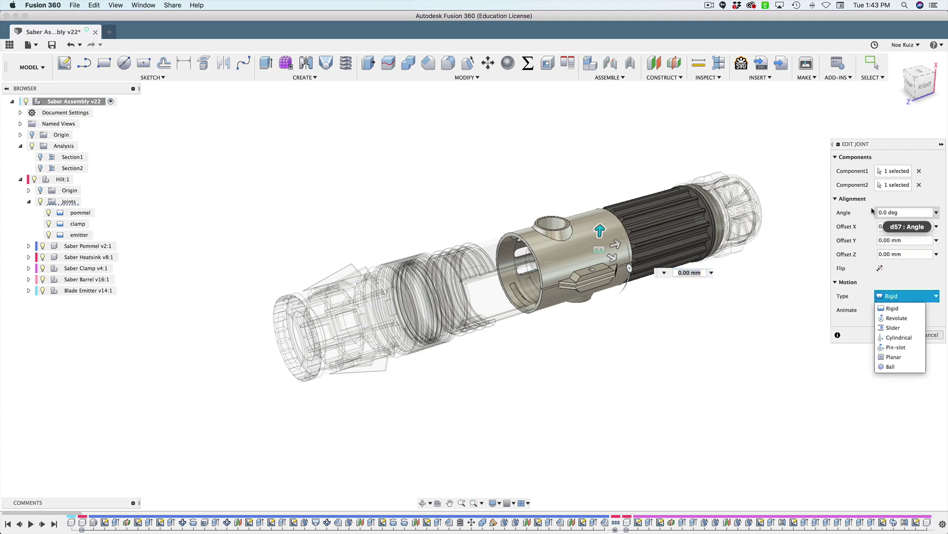
left_click(853, 250)
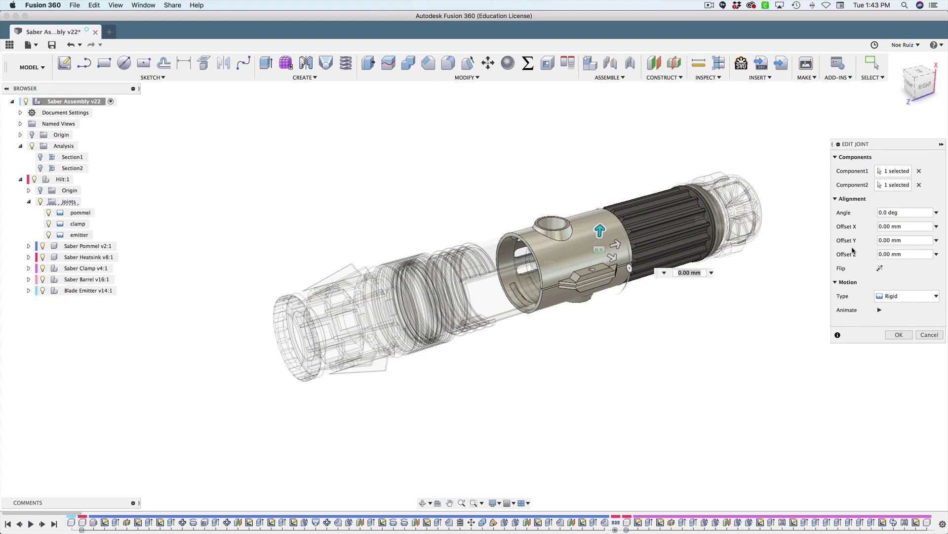
Examine the edges chosen for both components of the heatsink joint, and leave the joint edit without changes
left_click(881, 173)
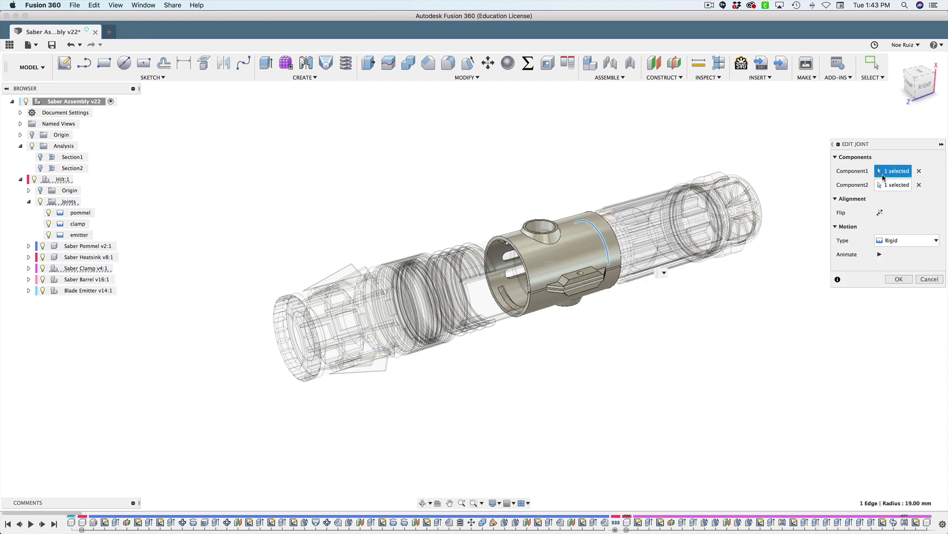
scroll(571, 275, "up", 5)
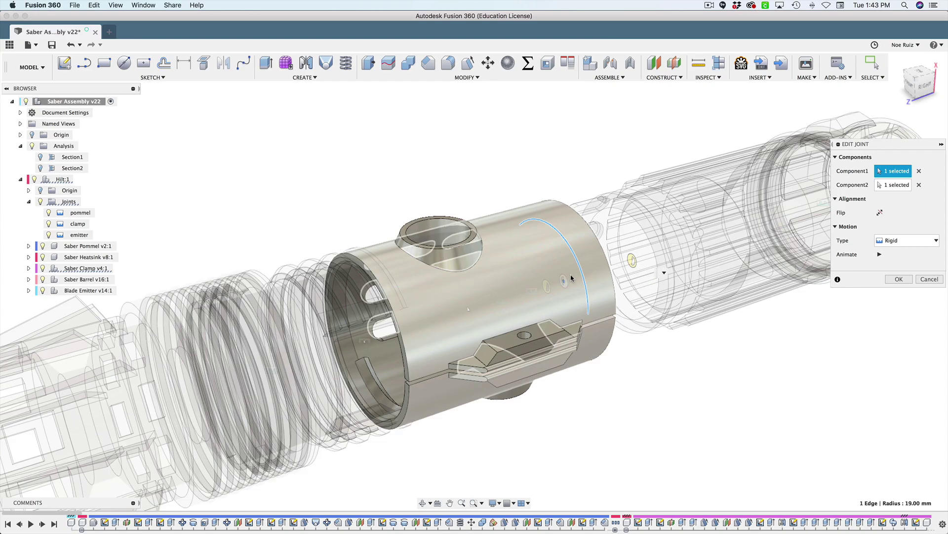
middle_click_drag(718, 372, 629, 254, "shift")
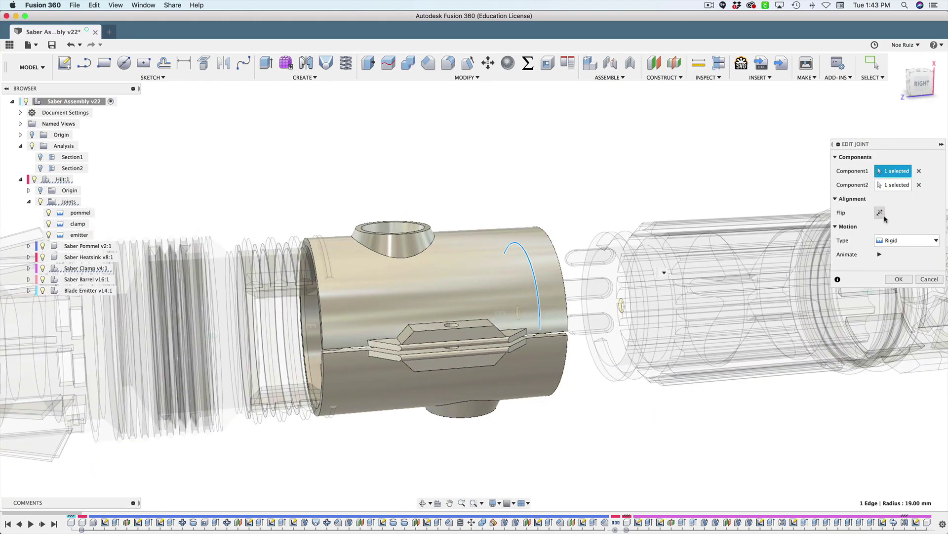
left_click(900, 185)
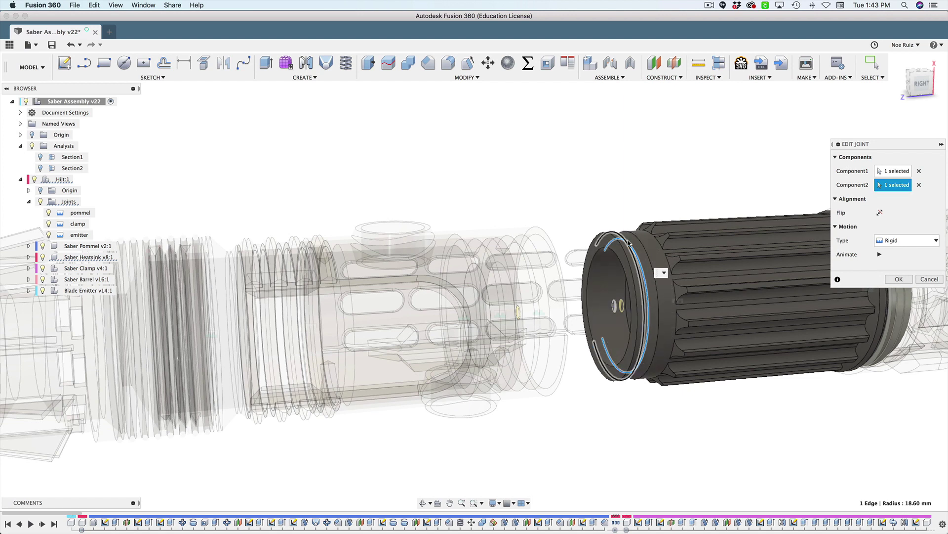
left_click(930, 279)
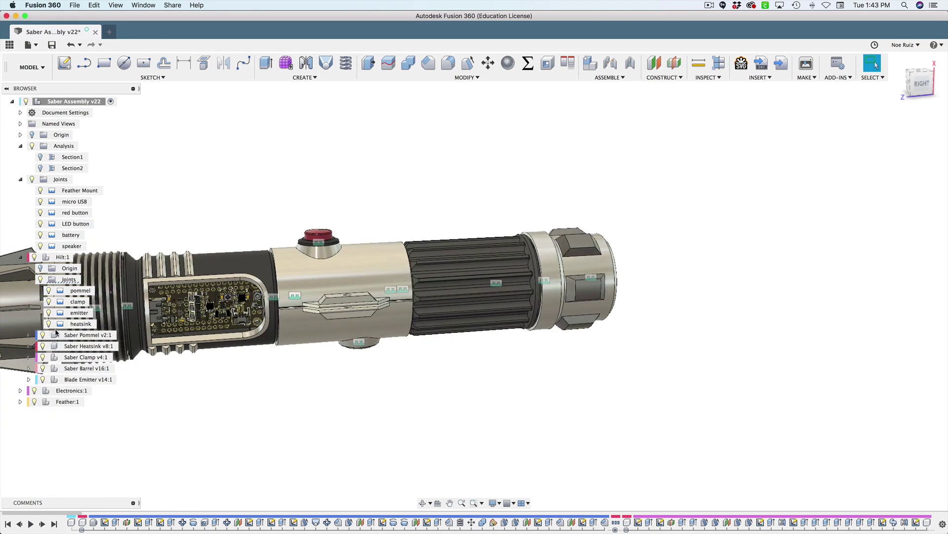
Expand the Feather component's joints and highlight the FeatherWing joint in the model
left_click(20, 402)
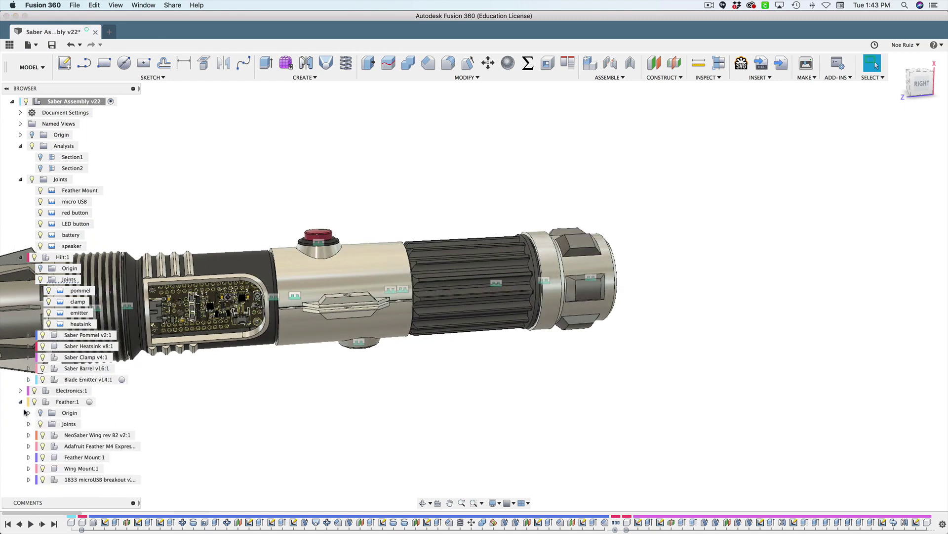
left_click(28, 424)
left_click(79, 435)
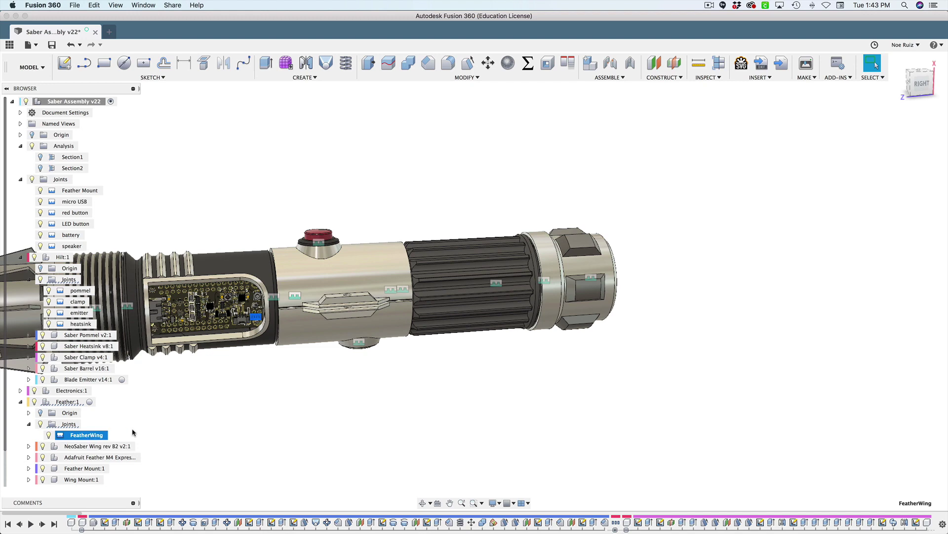
middle_click_drag(225, 358, 457, 314)
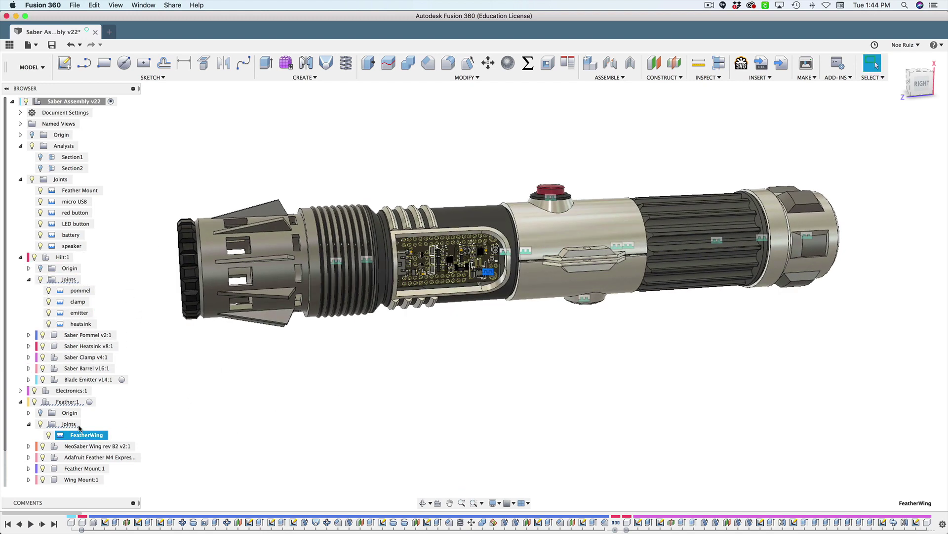
Collapse the Hilt component and the assembly-level Joints and Analysis folders, and clear the joint selection
left_click(20, 258)
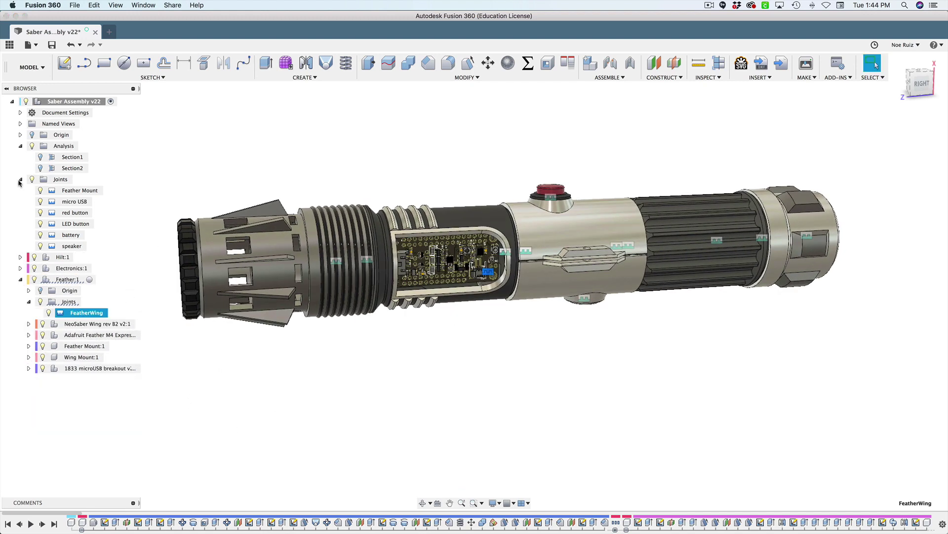
left_click(20, 179)
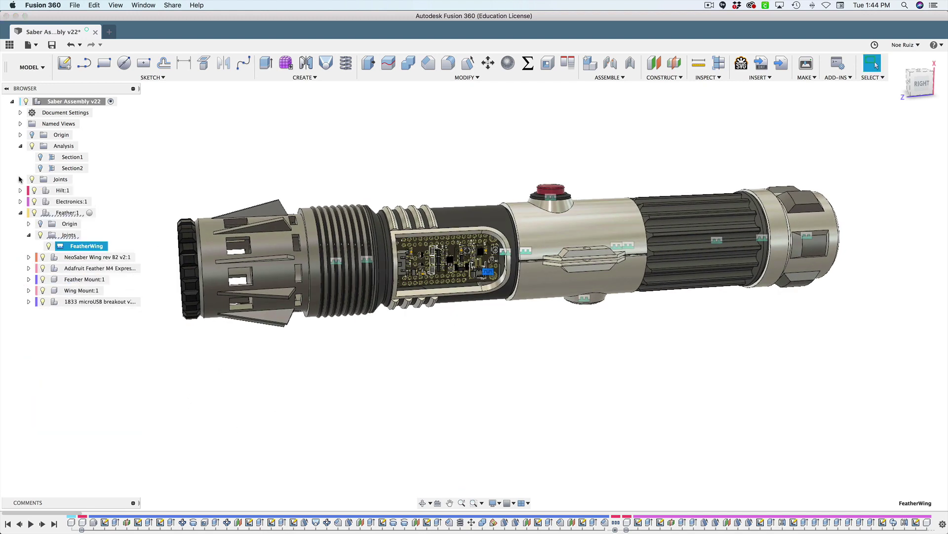
left_click(20, 146)
middle_click_drag(331, 159, 404, 223)
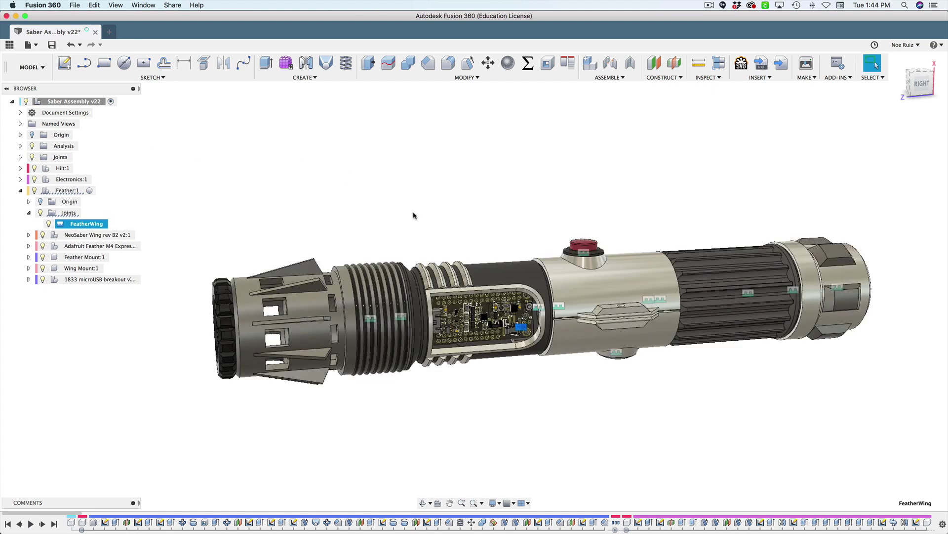
left_click(444, 222)
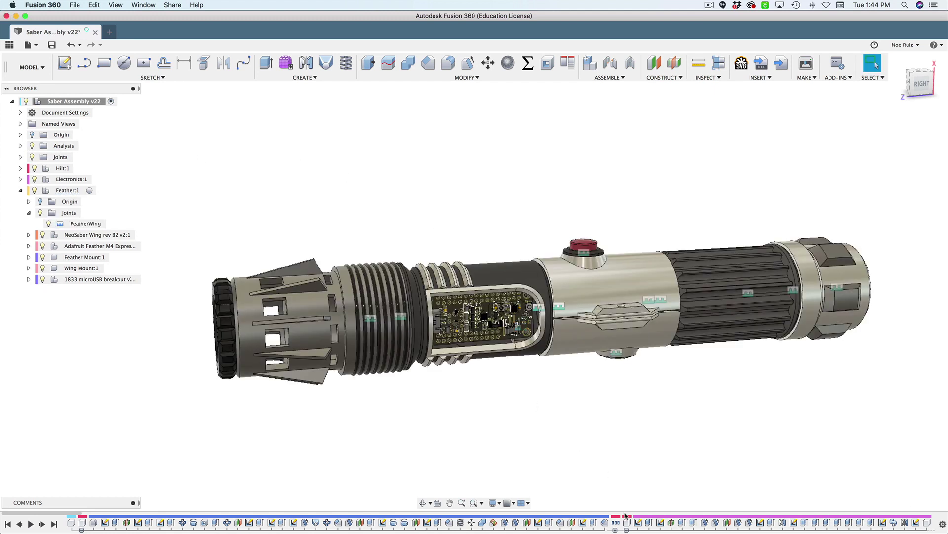
Collapse two expanded feature groups in the timeline following the Hilt features
left_click(627, 530)
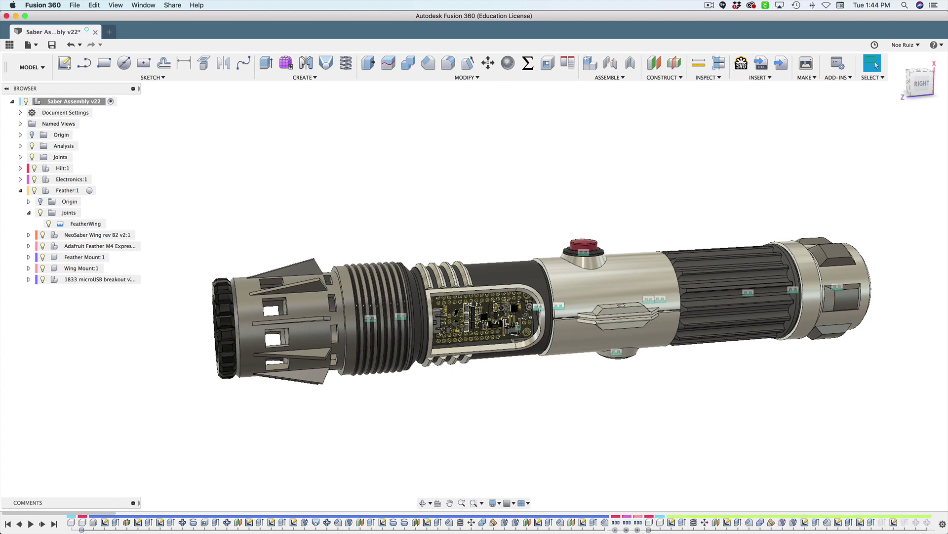
left_click(649, 529)
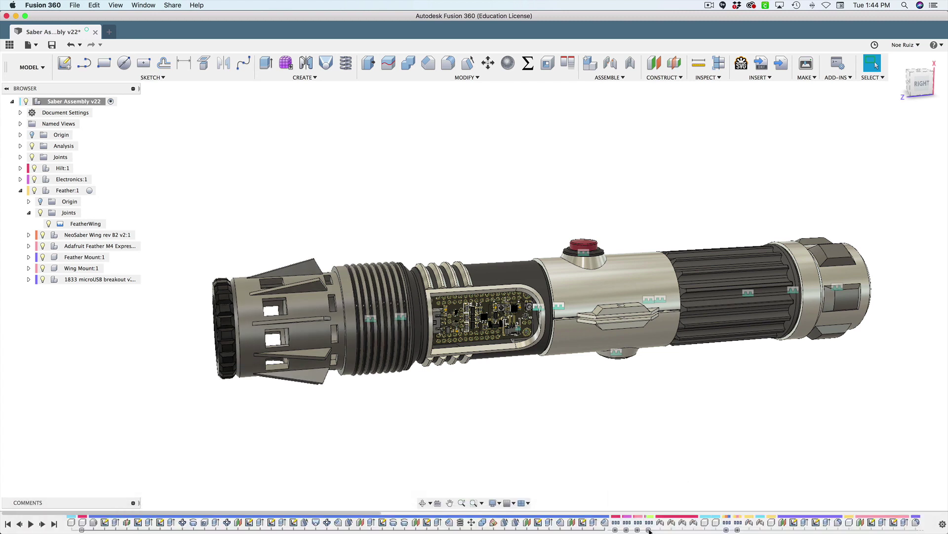